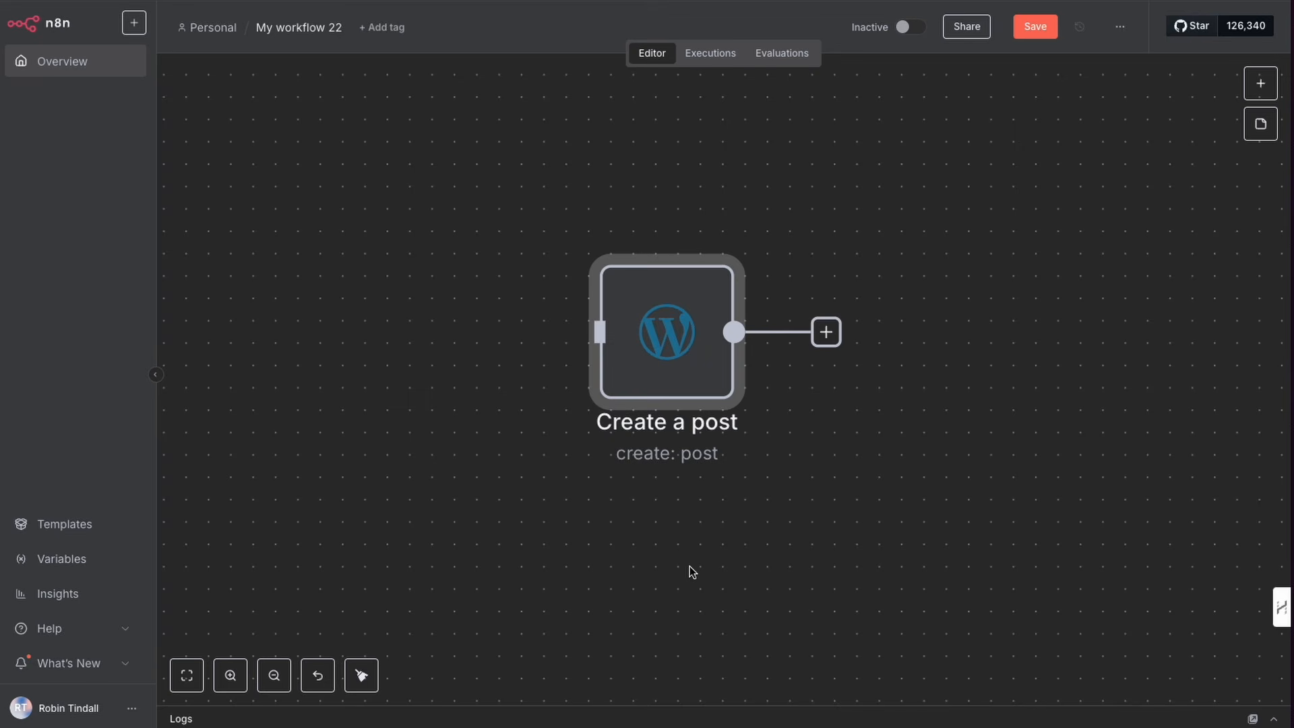
Step: Search the trigger node list for Wordpress and browse its available post, page and user actions
{"action": "left_click", "coordinate": [1261, 83]}
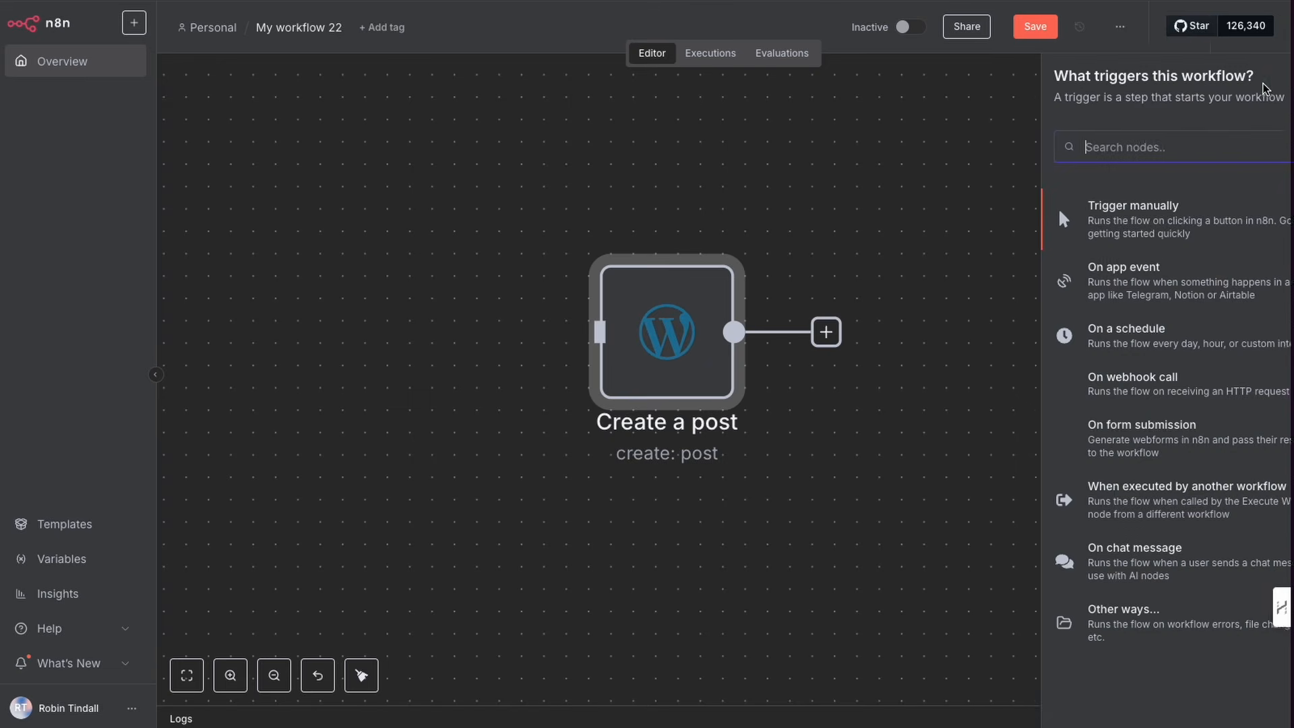
{"action": "type", "text": "wordp"}
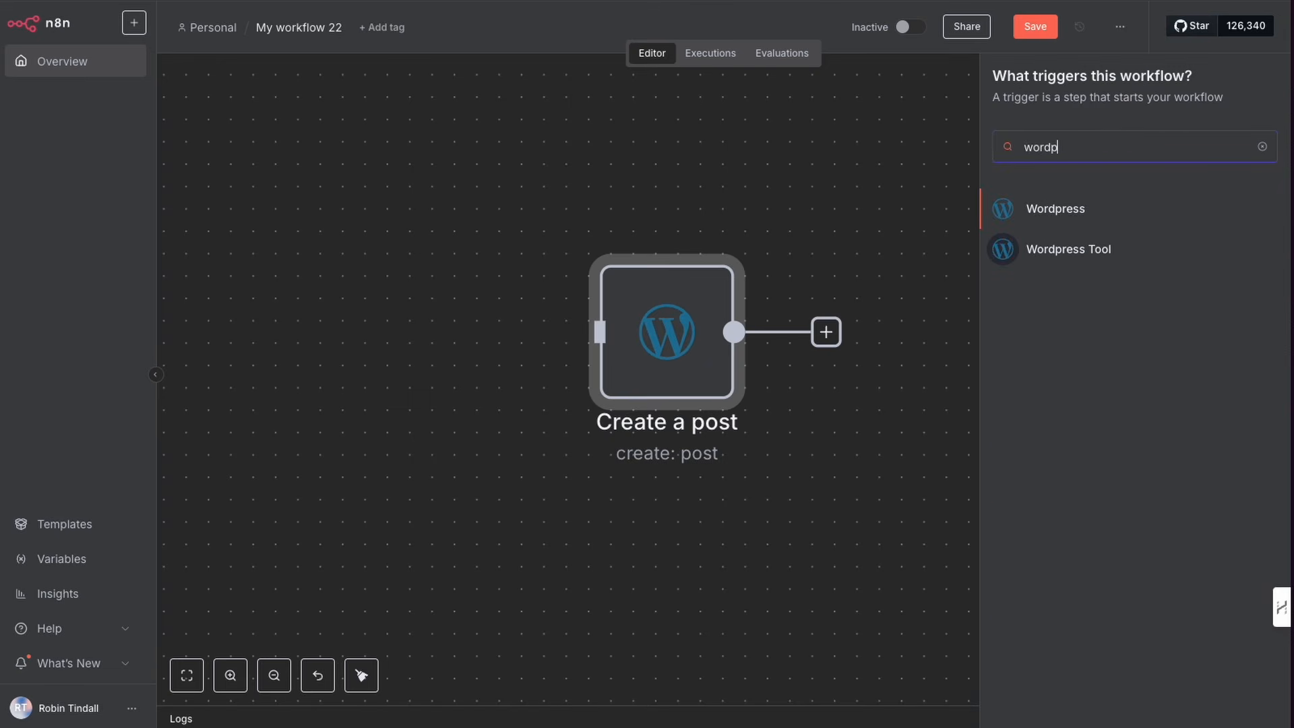
{"action": "left_click", "coordinate": [1083, 209]}
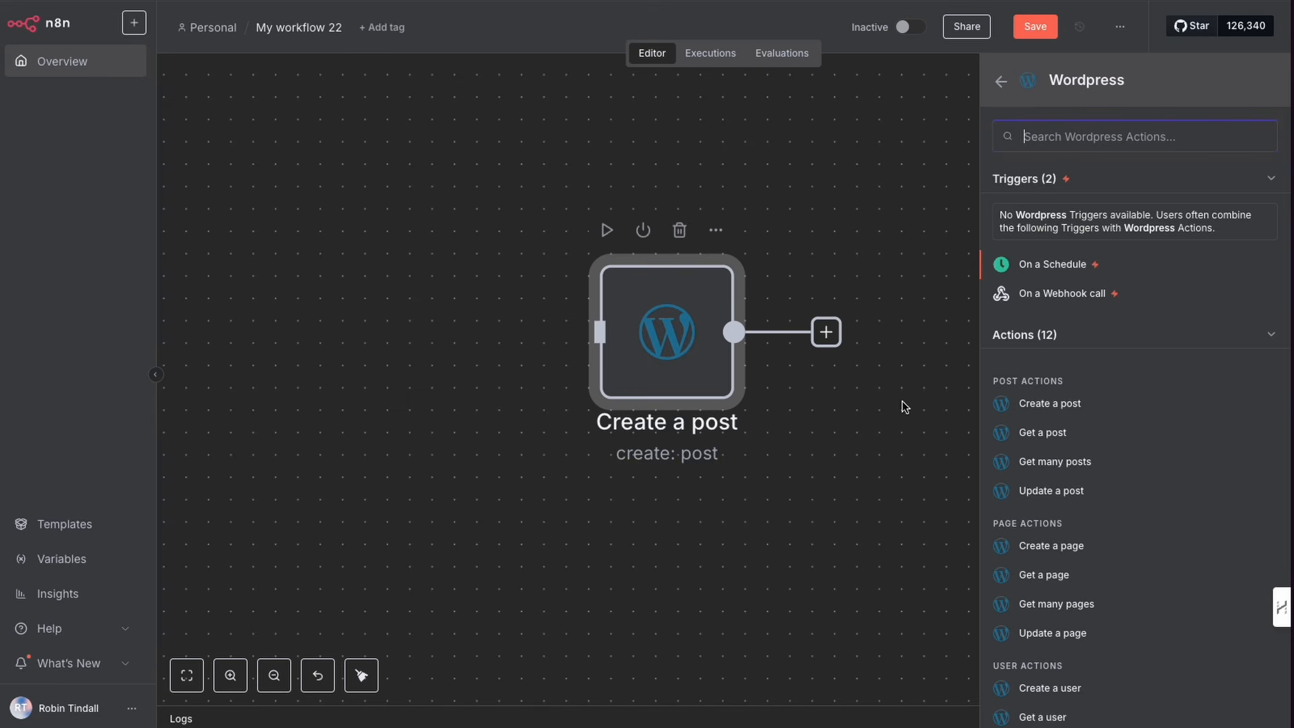
{"action": "scroll", "coordinate": [1142, 376], "scroll_direction": "down", "scroll_amount": 1}
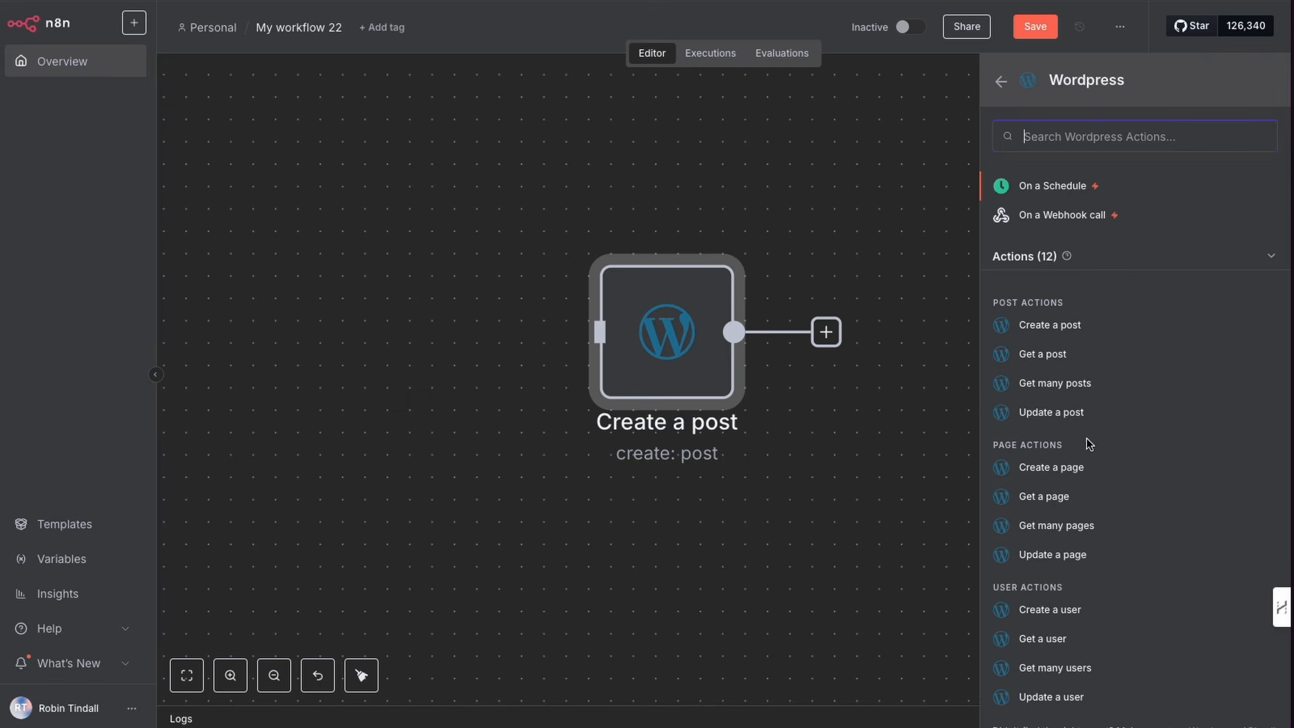
{"action": "scroll", "coordinate": [1088, 440], "scroll_direction": "down", "scroll_amount": 1}
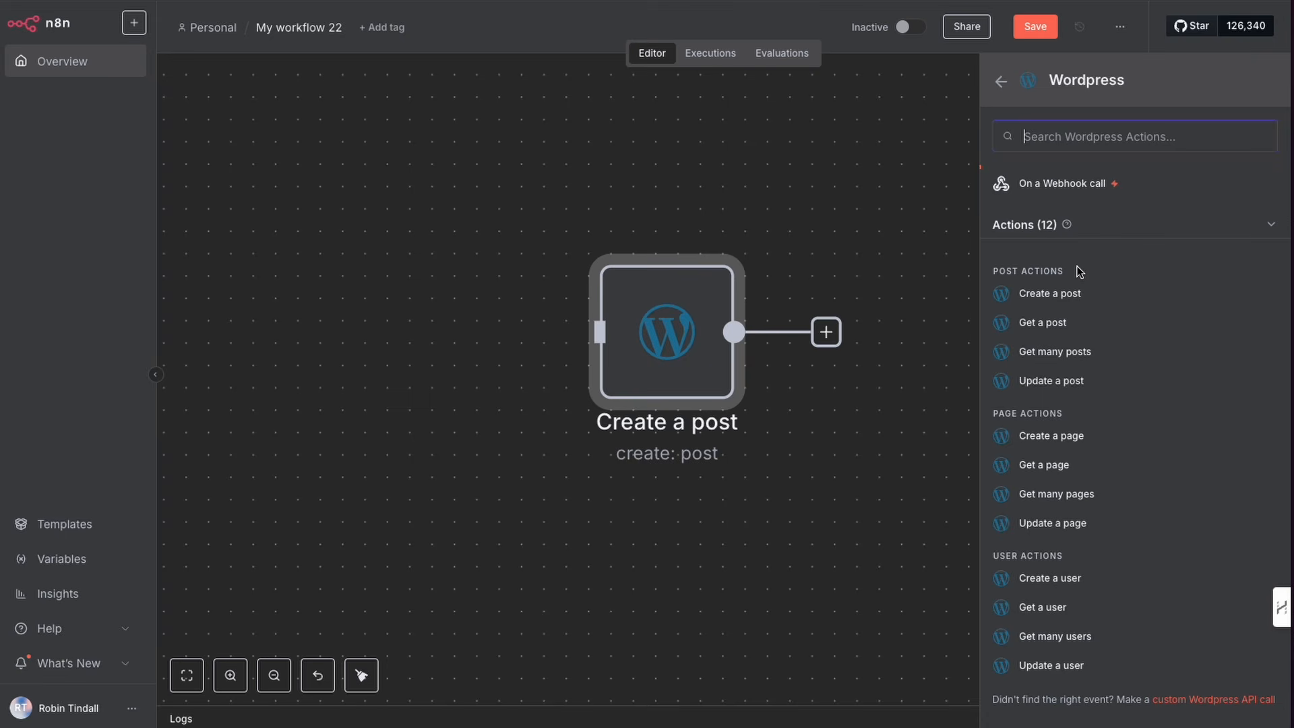
{"action": "left_click", "coordinate": [841, 241]}
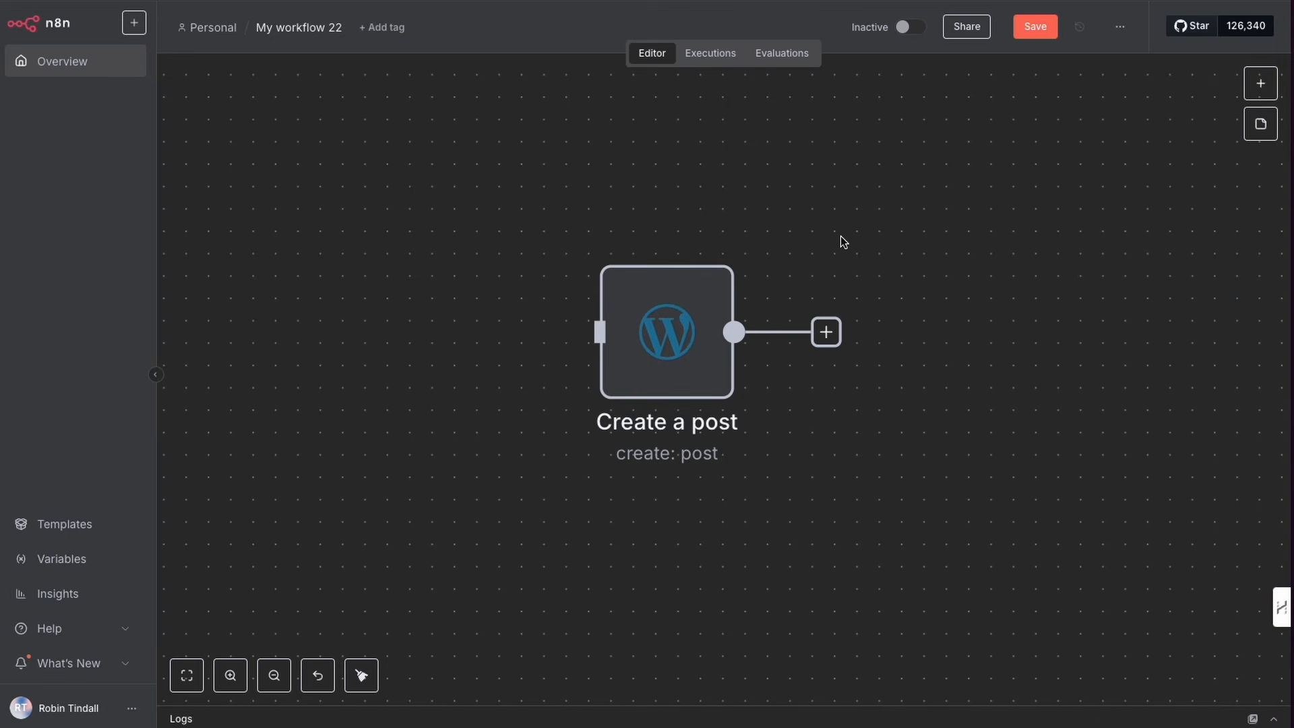
Step: Open the Create a post node and start creating a new Wordpress credential
{"action": "double_click", "coordinate": [676, 330]}
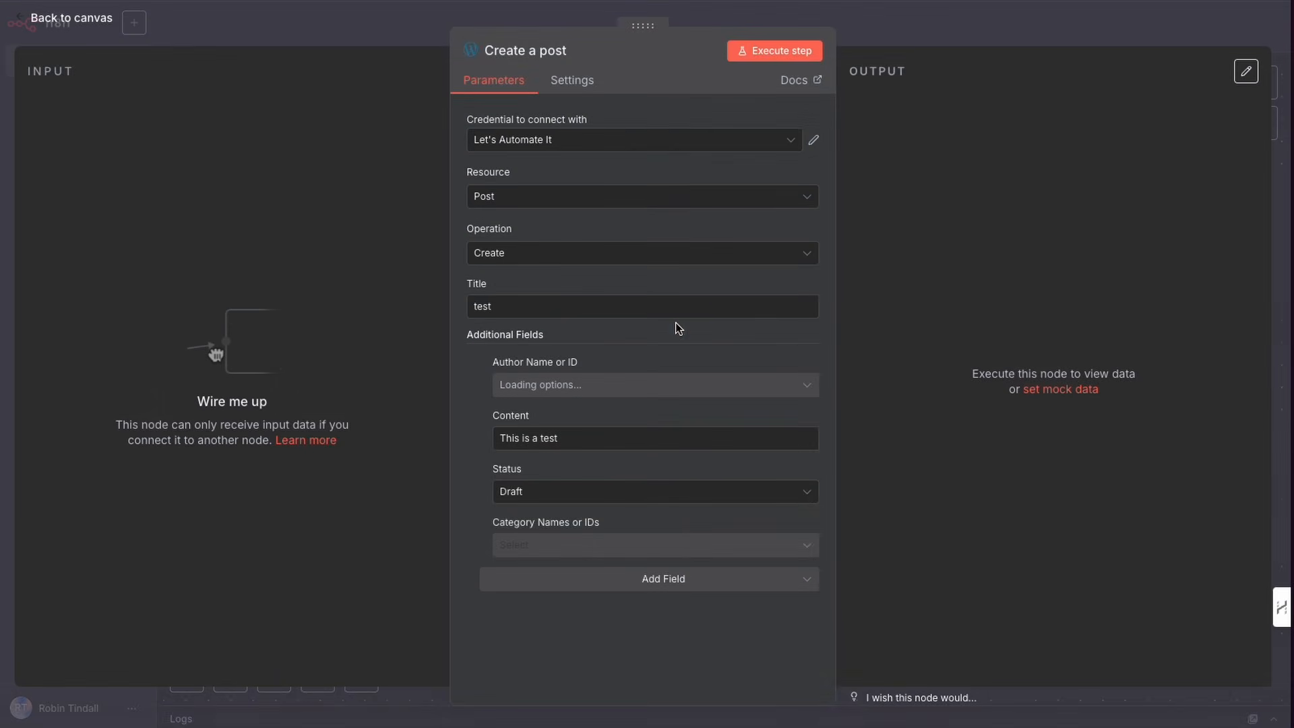
{"action": "left_click", "coordinate": [599, 150]}
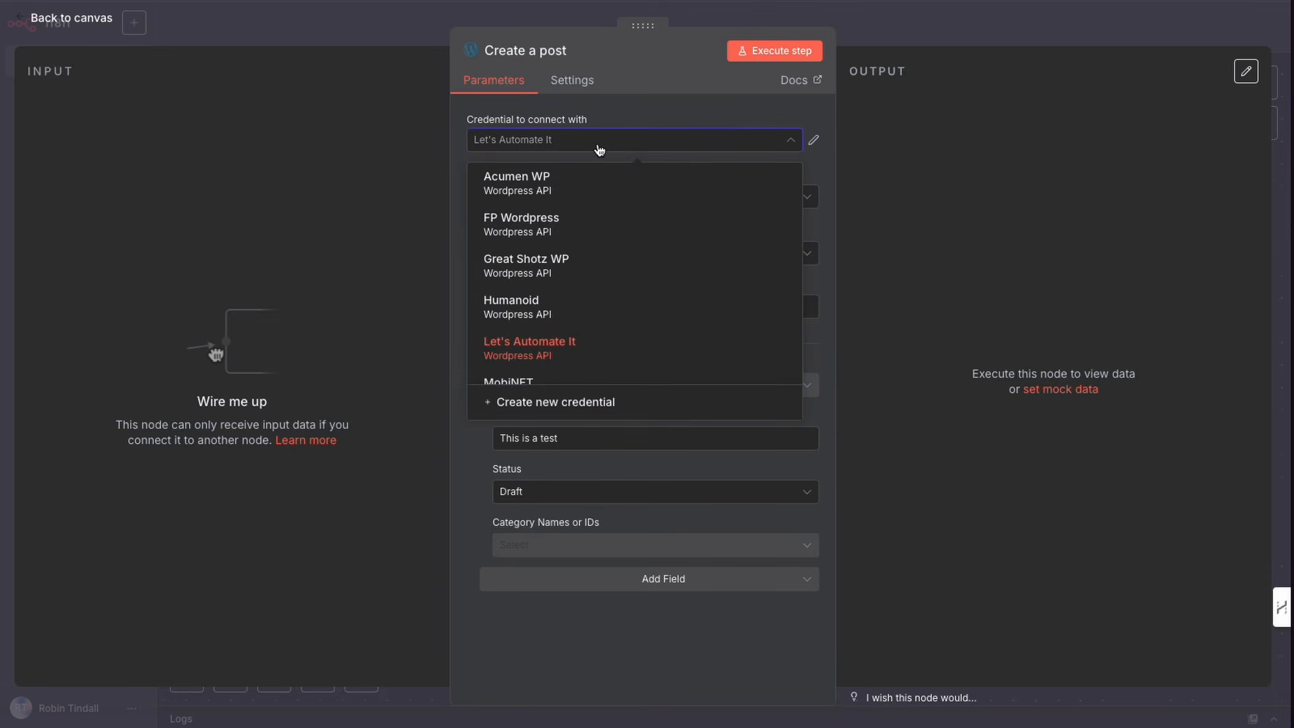
{"action": "left_click", "coordinate": [565, 405]}
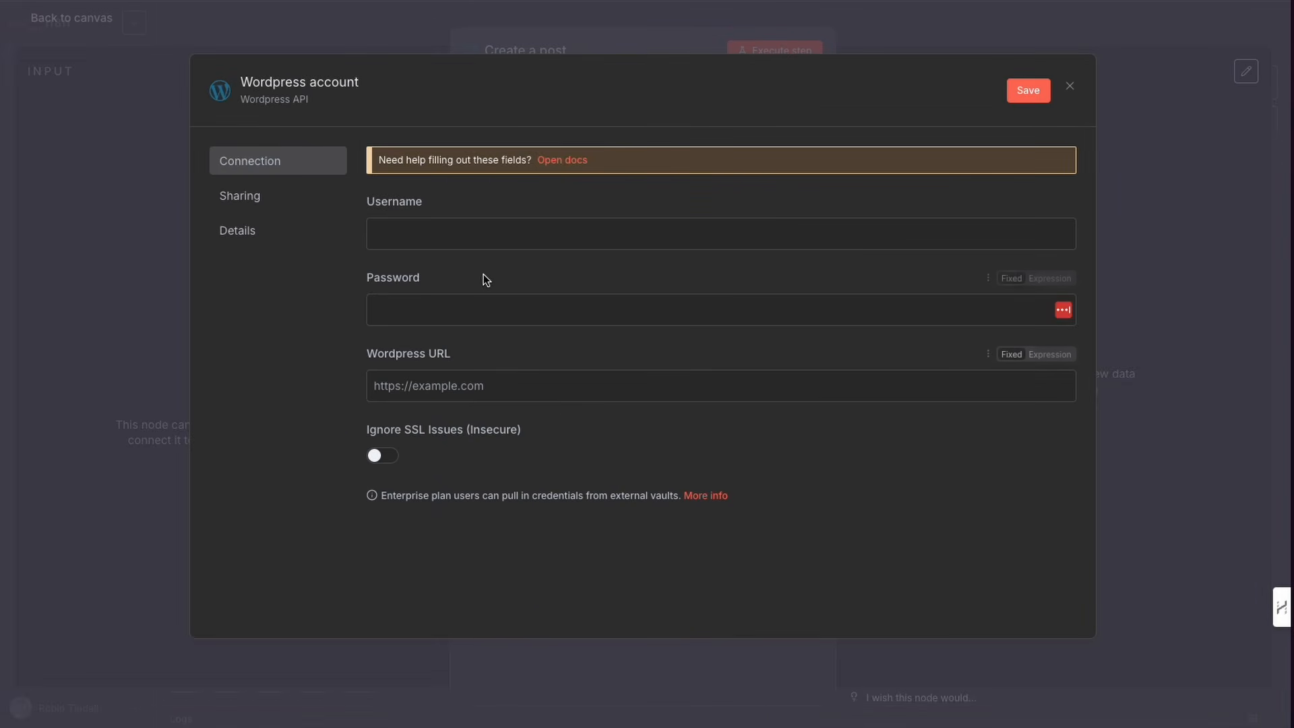
Step: Enter the WordPress account username in the new credential and focus the Password field
{"action": "left_click", "coordinate": [486, 238]}
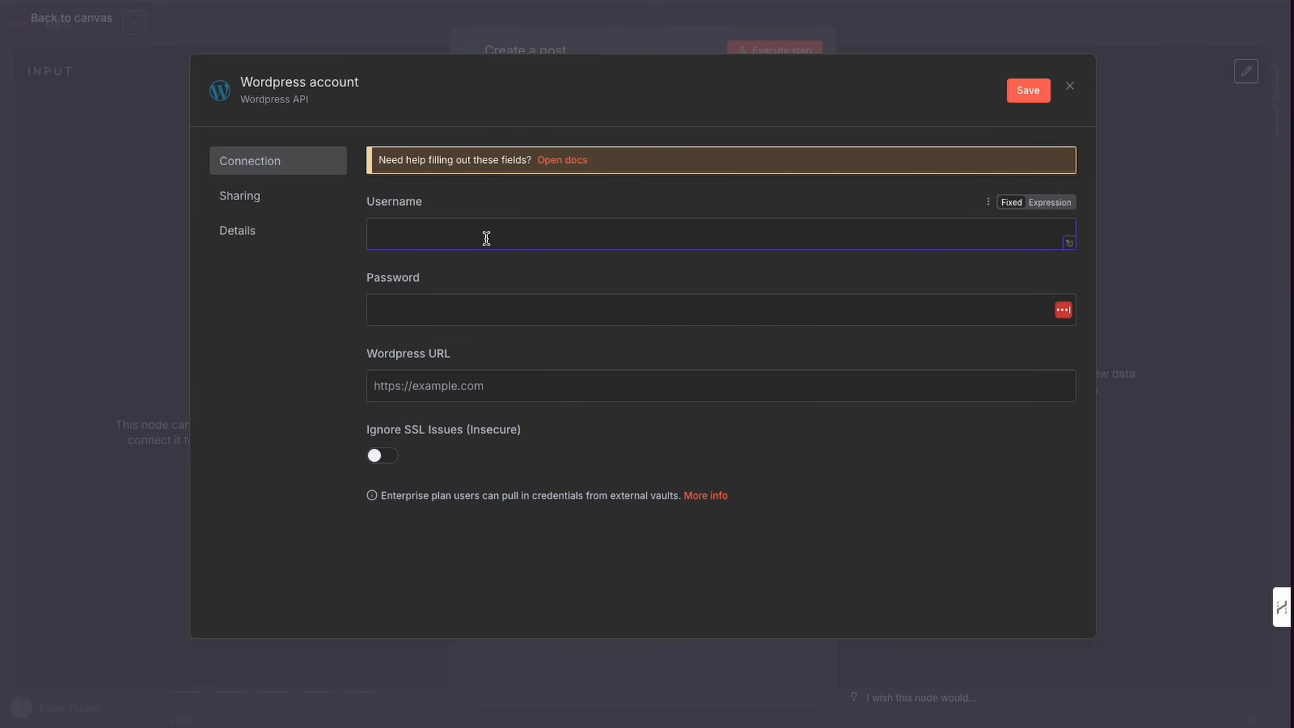
{"action": "type", "text": "LAI"}
{"action": "left_click", "coordinate": [436, 302]}
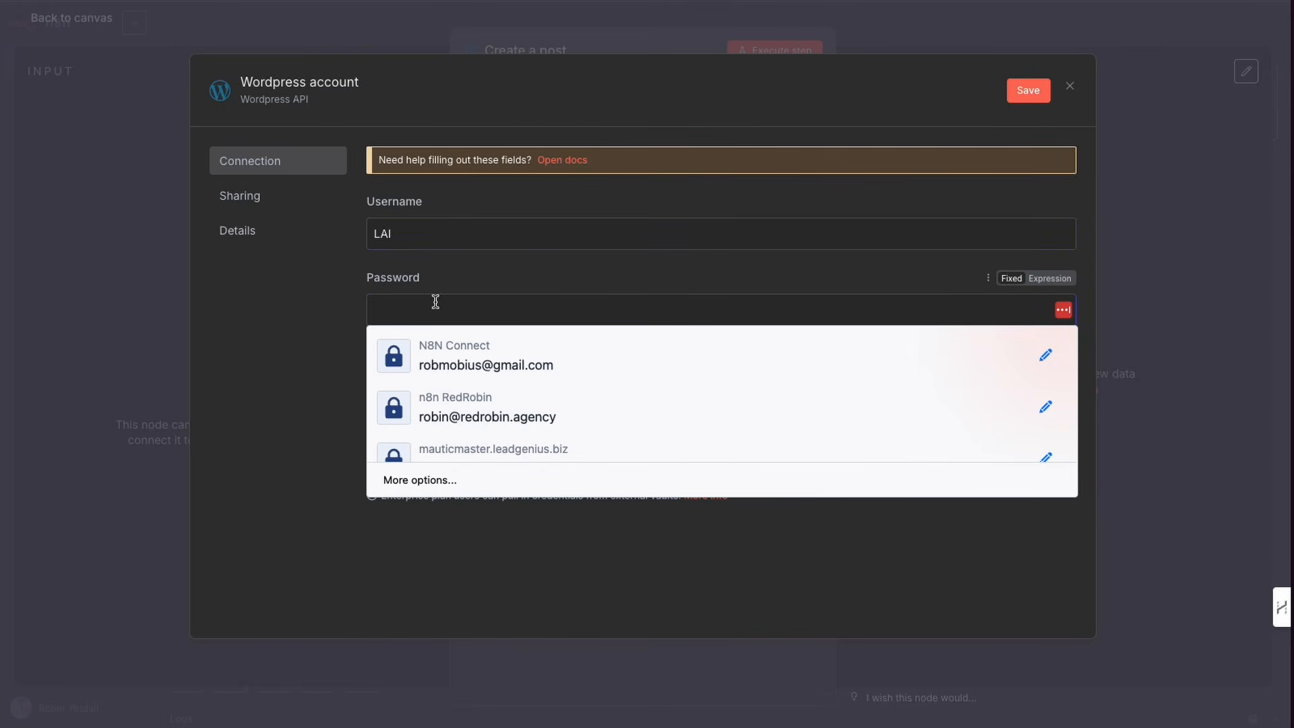
{"action": "left_click", "coordinate": [341, 325]}
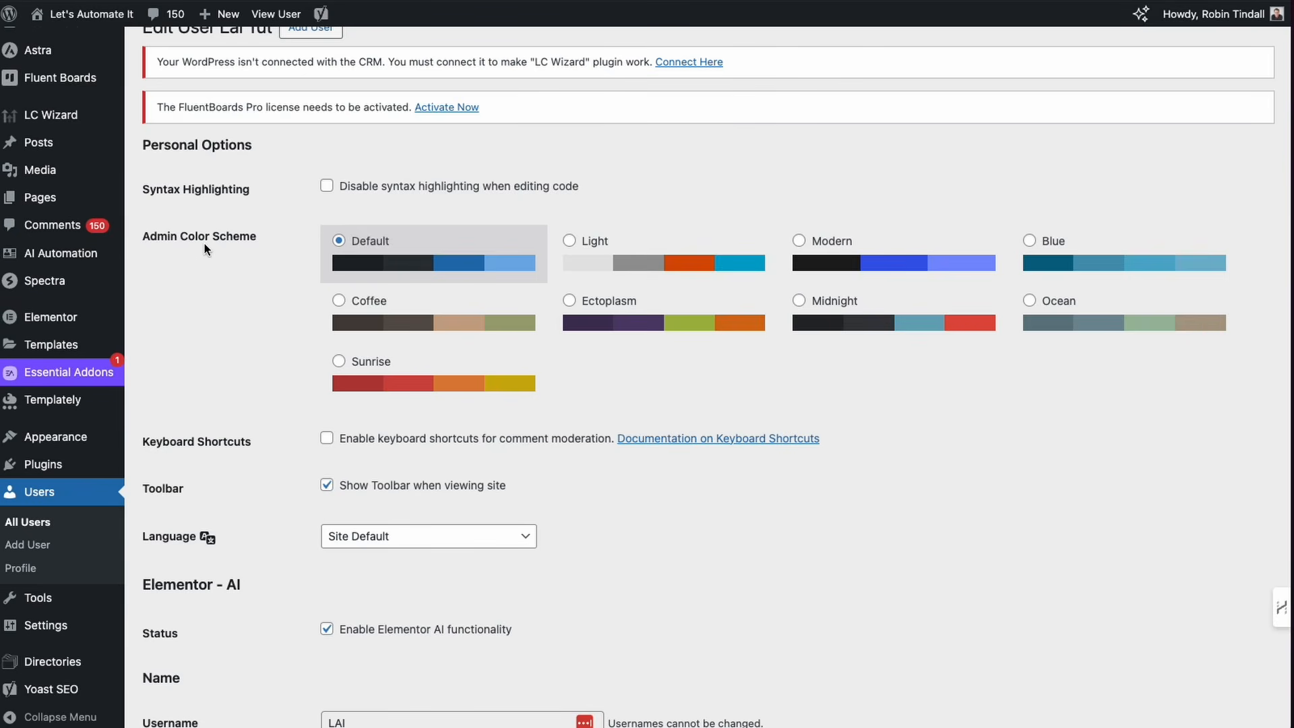
Step: On the WordPress Edit User page, add an application password named n8n Tut and copy it
{"action": "scroll", "coordinate": [204, 246], "scroll_direction": "up", "scroll_amount": 1}
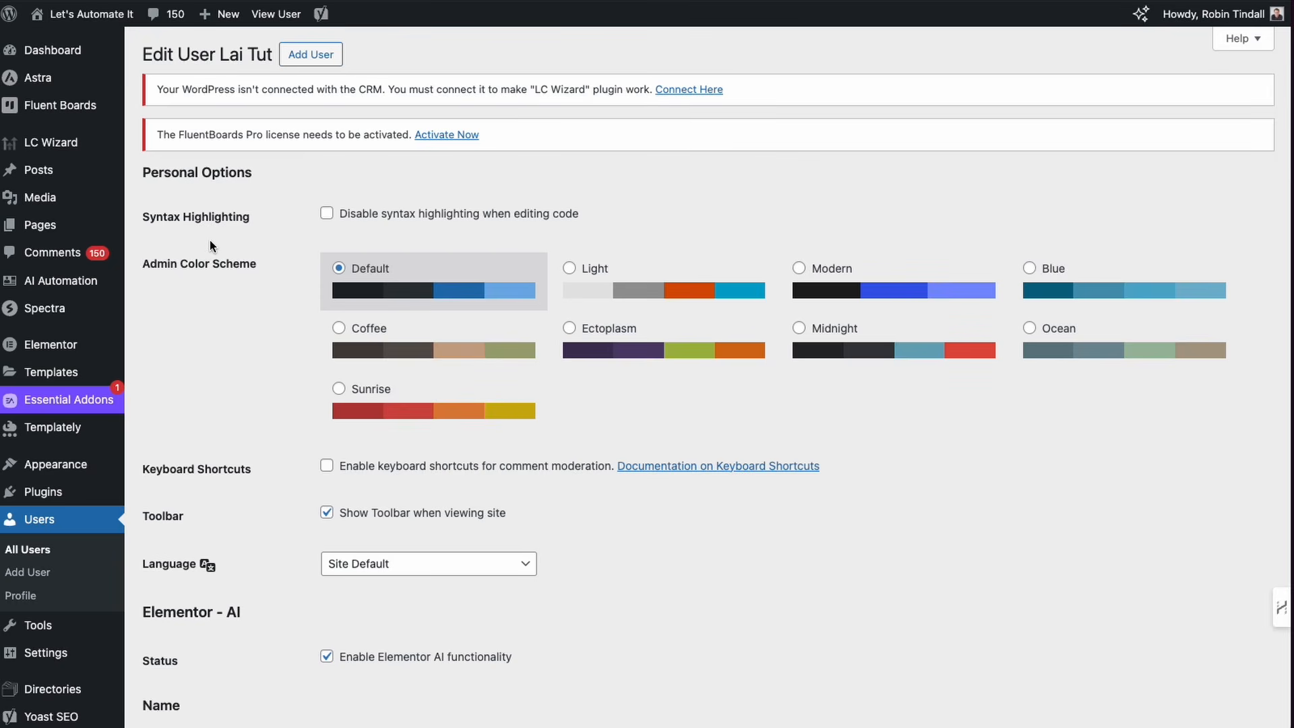
{"action": "scroll", "coordinate": [240, 351], "scroll_direction": "down", "scroll_amount": 5}
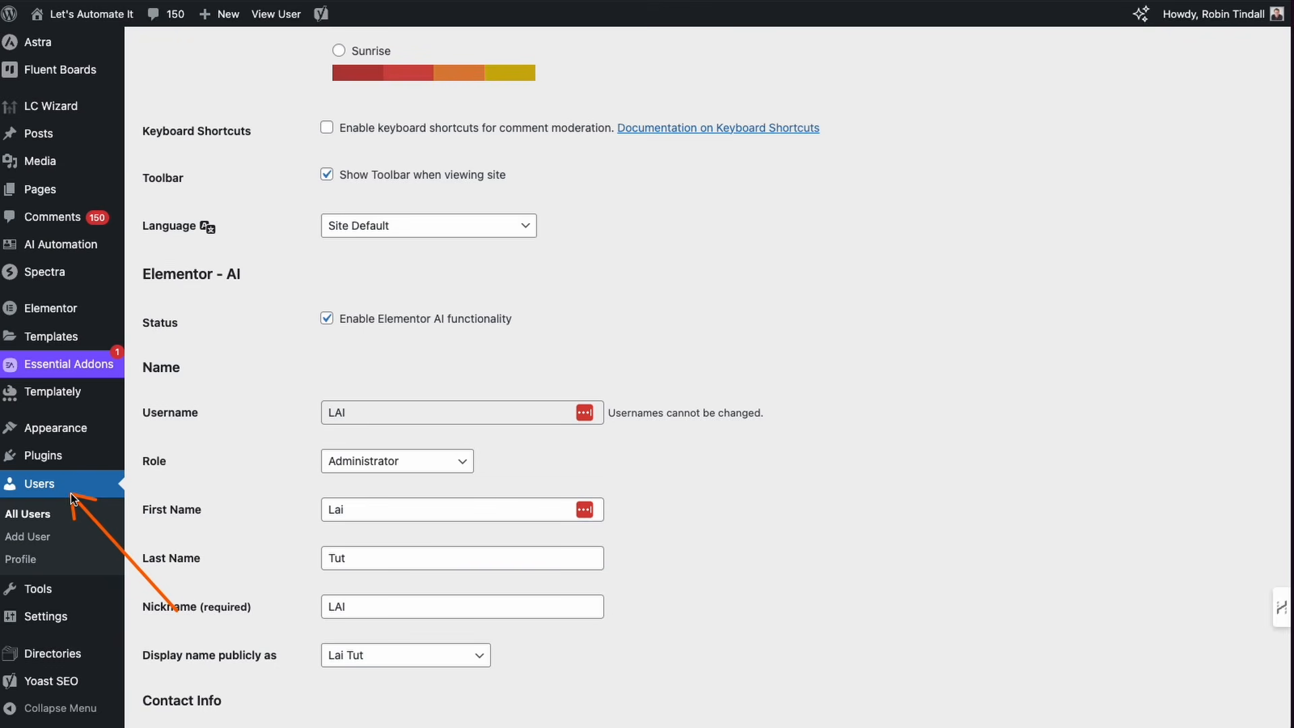
{"action": "scroll", "coordinate": [260, 445], "scroll_direction": "down", "scroll_amount": 2}
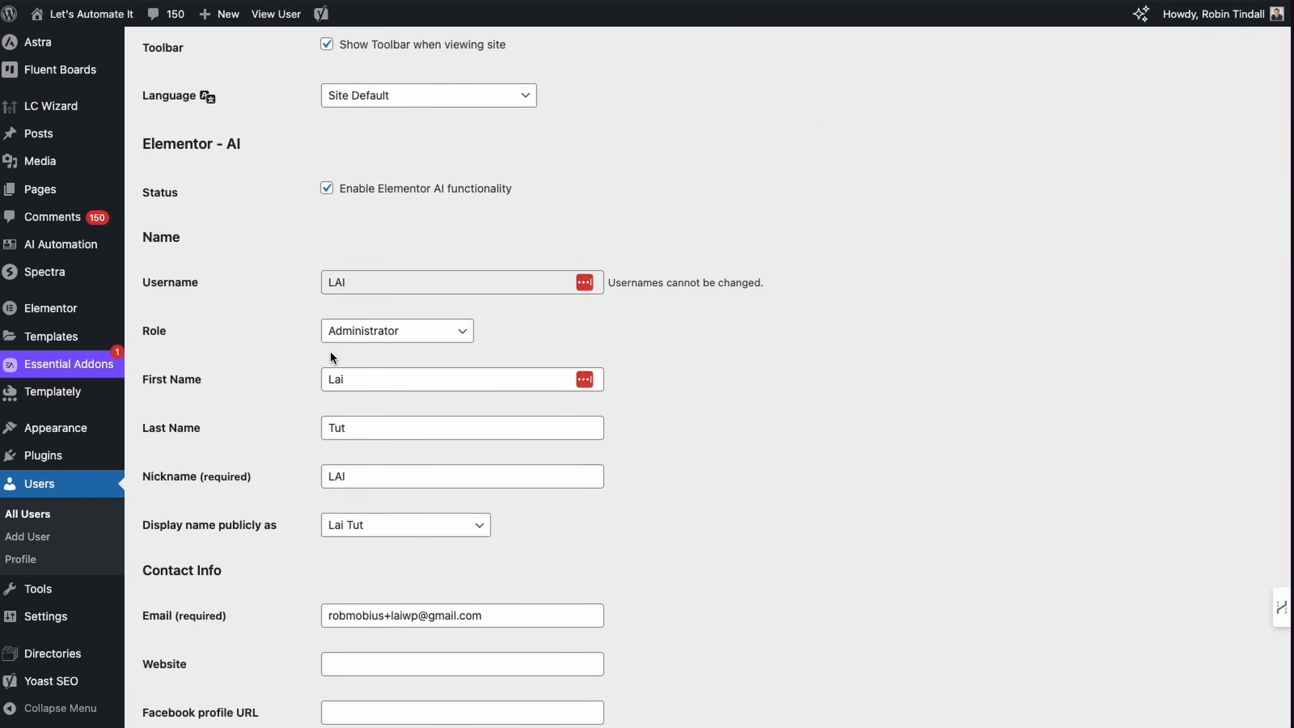
{"action": "scroll", "coordinate": [294, 391], "scroll_direction": "down", "scroll_amount": 2}
{"action": "scroll", "coordinate": [295, 395], "scroll_direction": "down", "scroll_amount": 12}
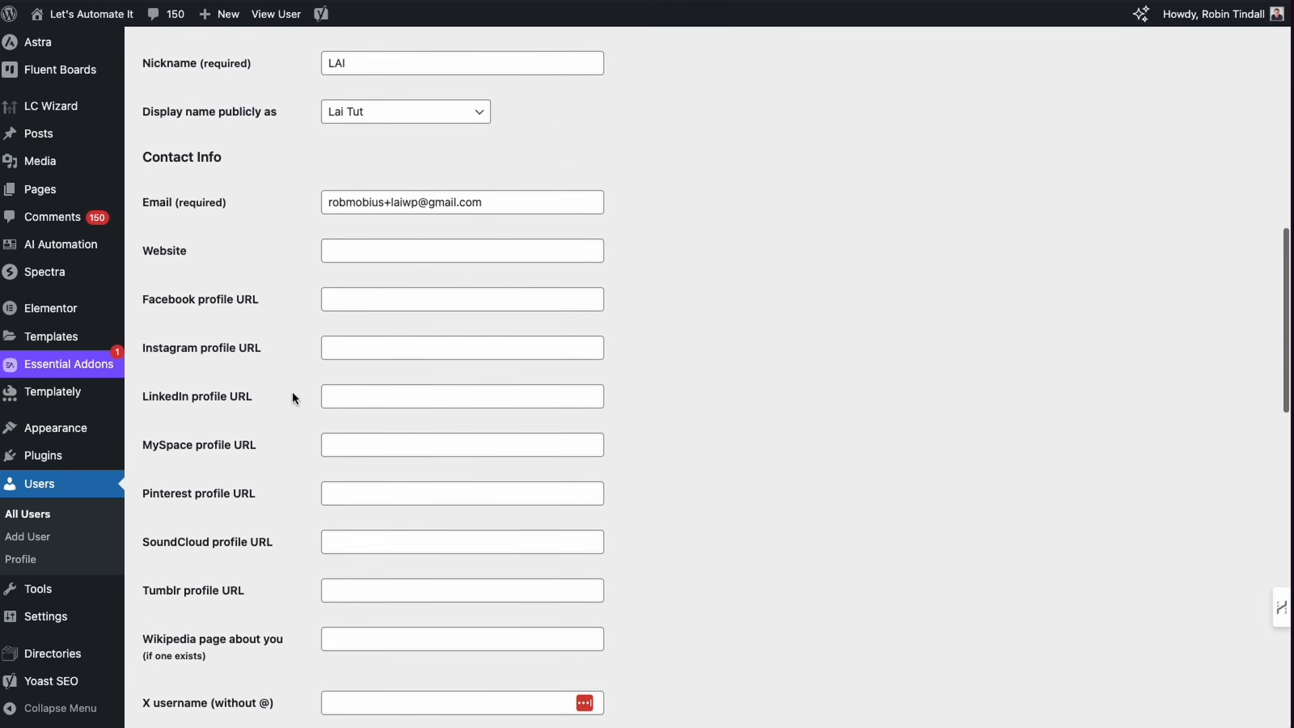
{"action": "scroll", "coordinate": [295, 397], "scroll_direction": "down", "scroll_amount": 8}
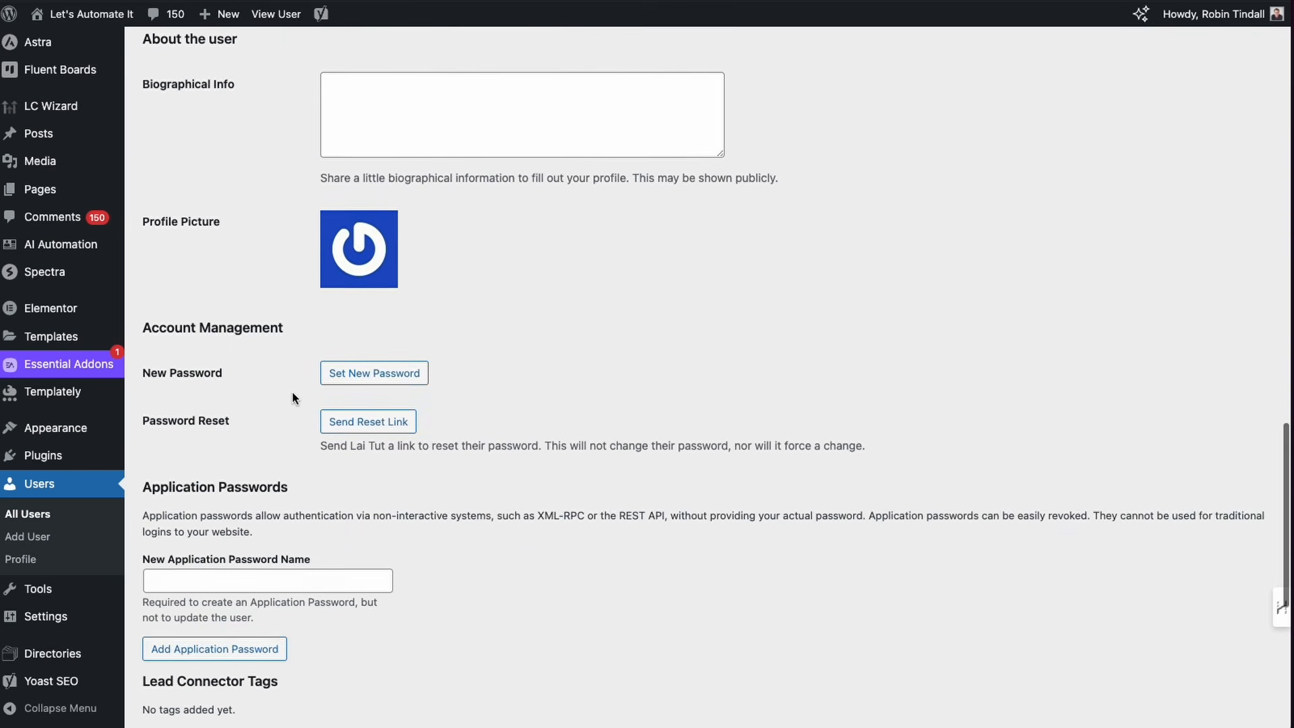
{"action": "mouse_move", "coordinate": [418, 389]}
{"action": "left_mouse_down"}
{"action": "mouse_move", "coordinate": [280, 327]}
{"action": "mouse_move", "coordinate": [310, 338]}
{"action": "left_mouse_up"}
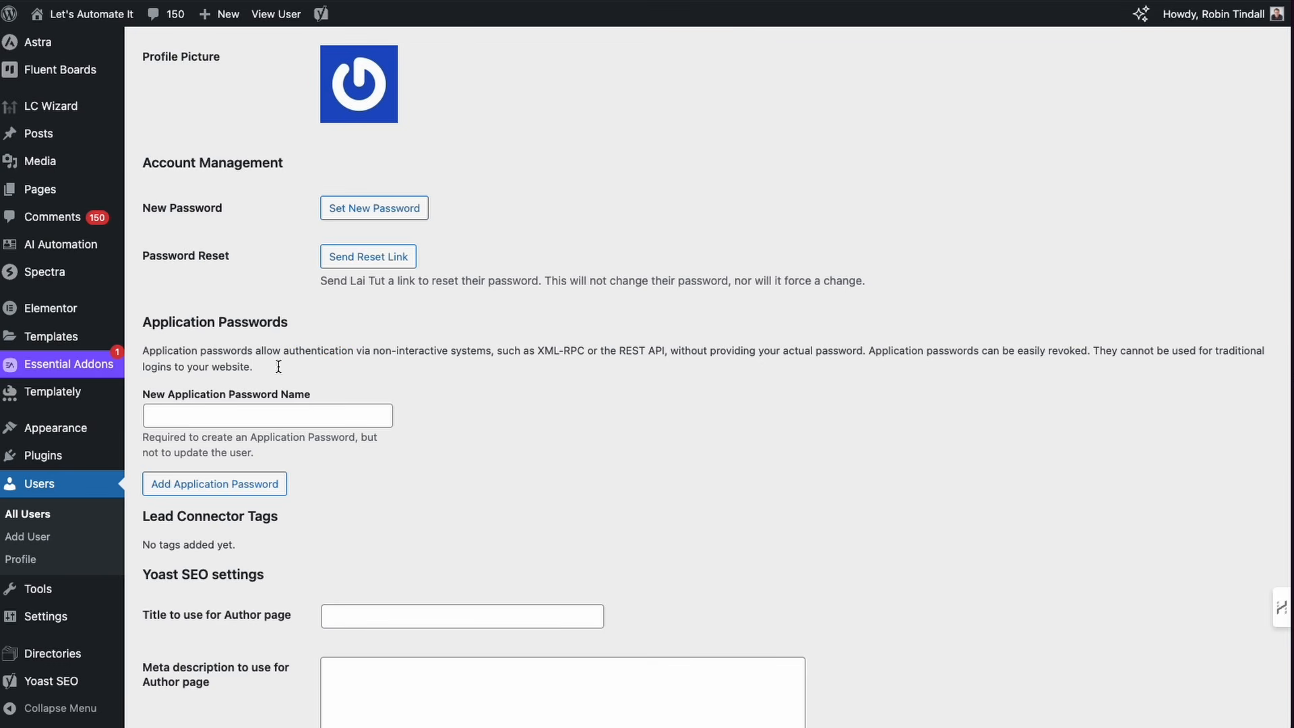
{"action": "scroll", "coordinate": [216, 311], "scroll_direction": "down", "scroll_amount": 2}
{"action": "left_click", "coordinate": [207, 305]}
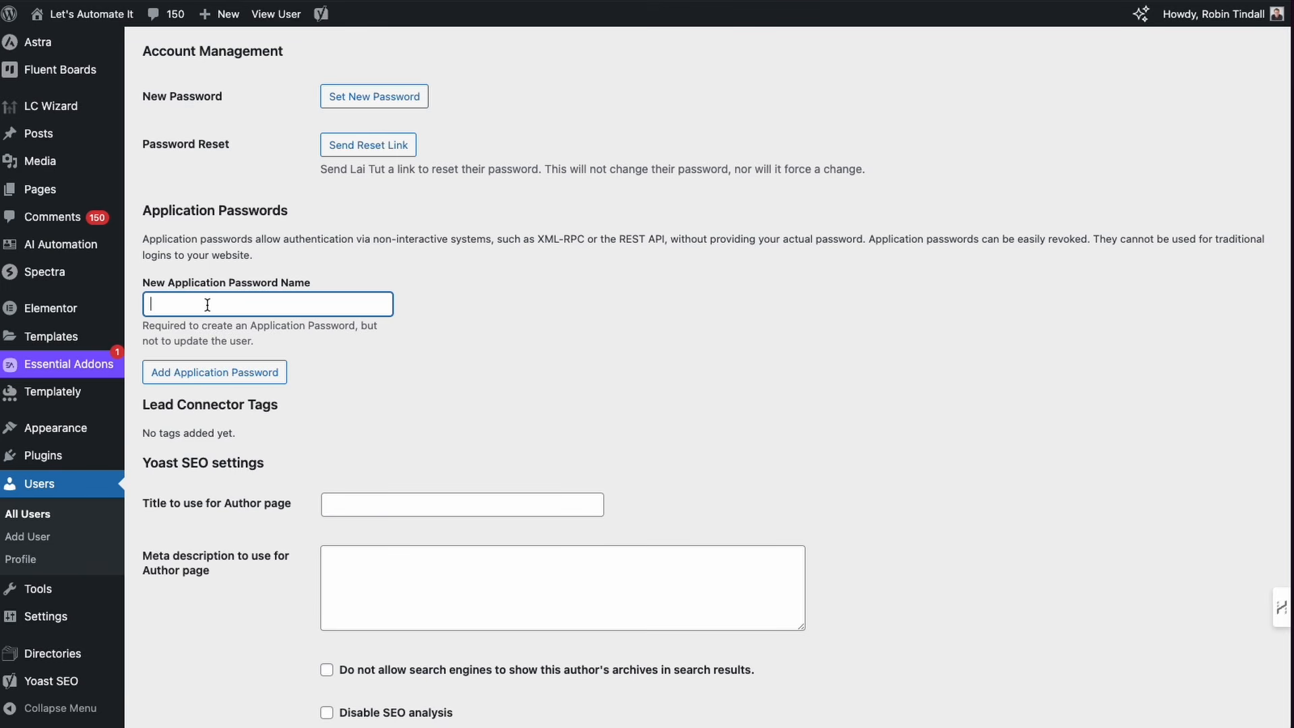
{"action": "type", "text": "n8n Tut"}
{"action": "left_click", "coordinate": [209, 380]}
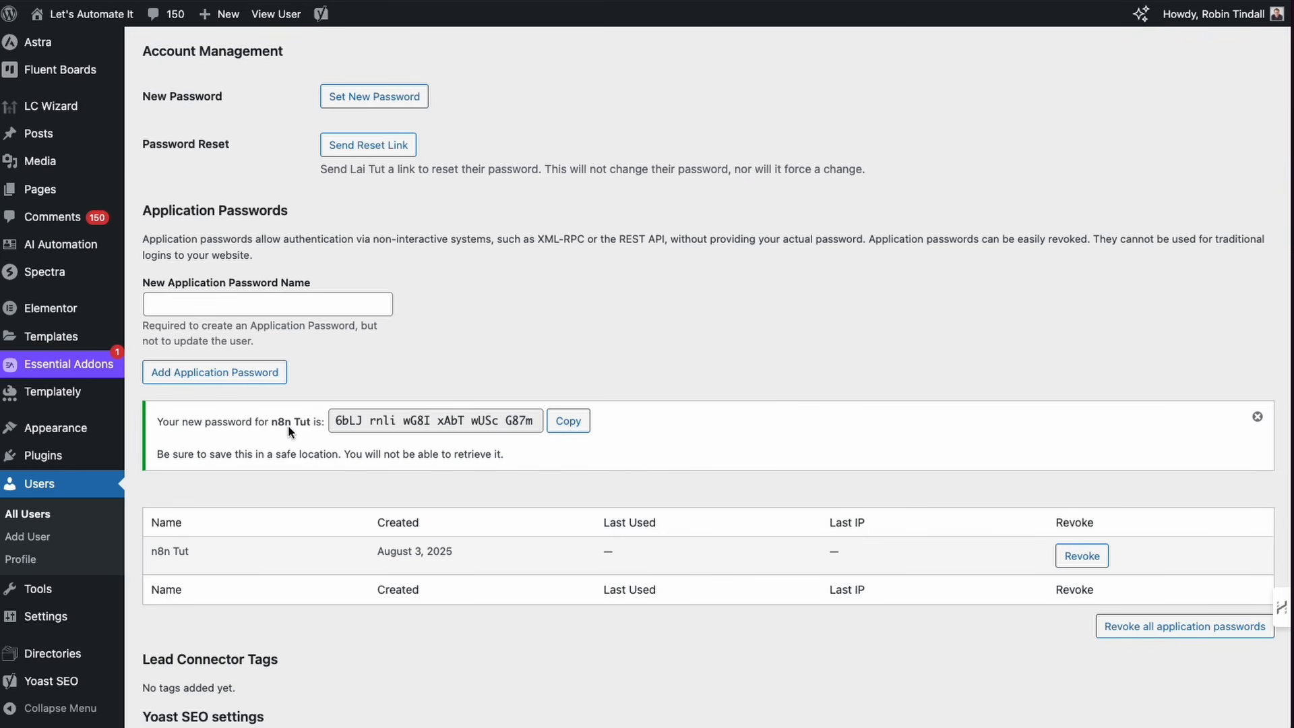
{"action": "left_click", "coordinate": [574, 424]}
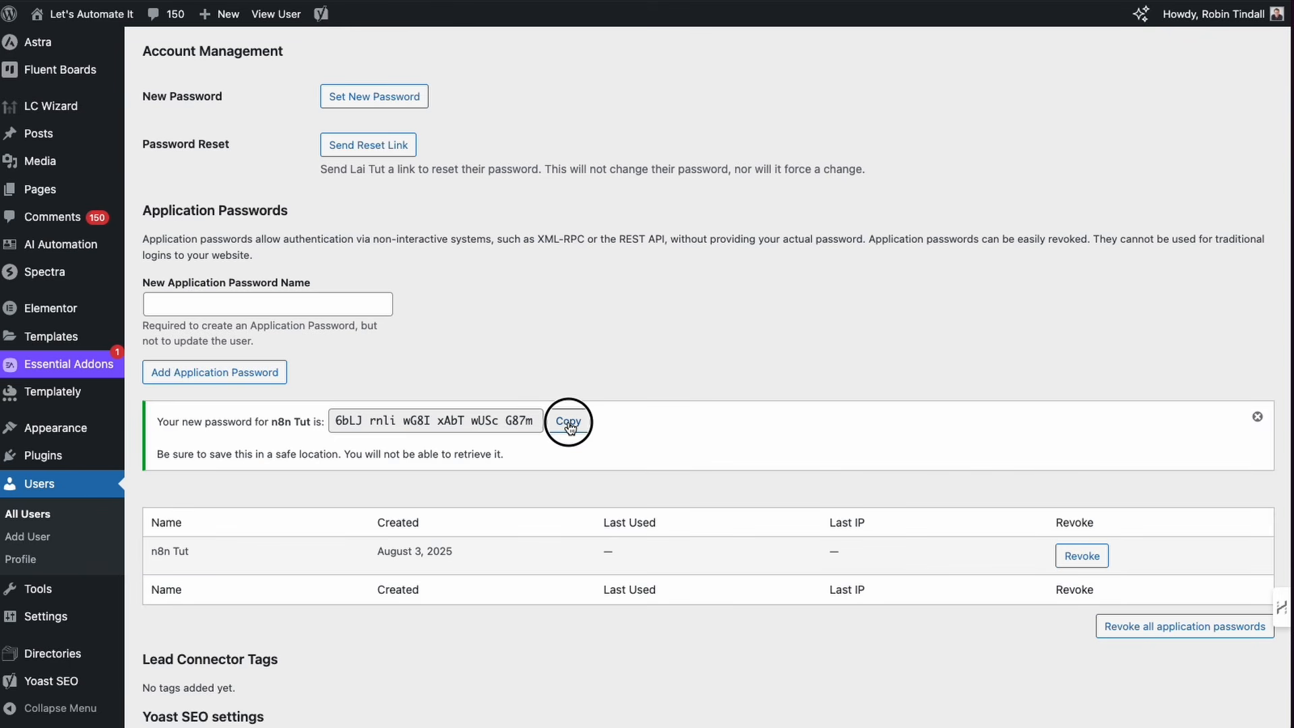
Step: Save the WordPress user profile with Update User
{"action": "scroll", "coordinate": [475, 507], "scroll_direction": "down", "scroll_amount": 7}
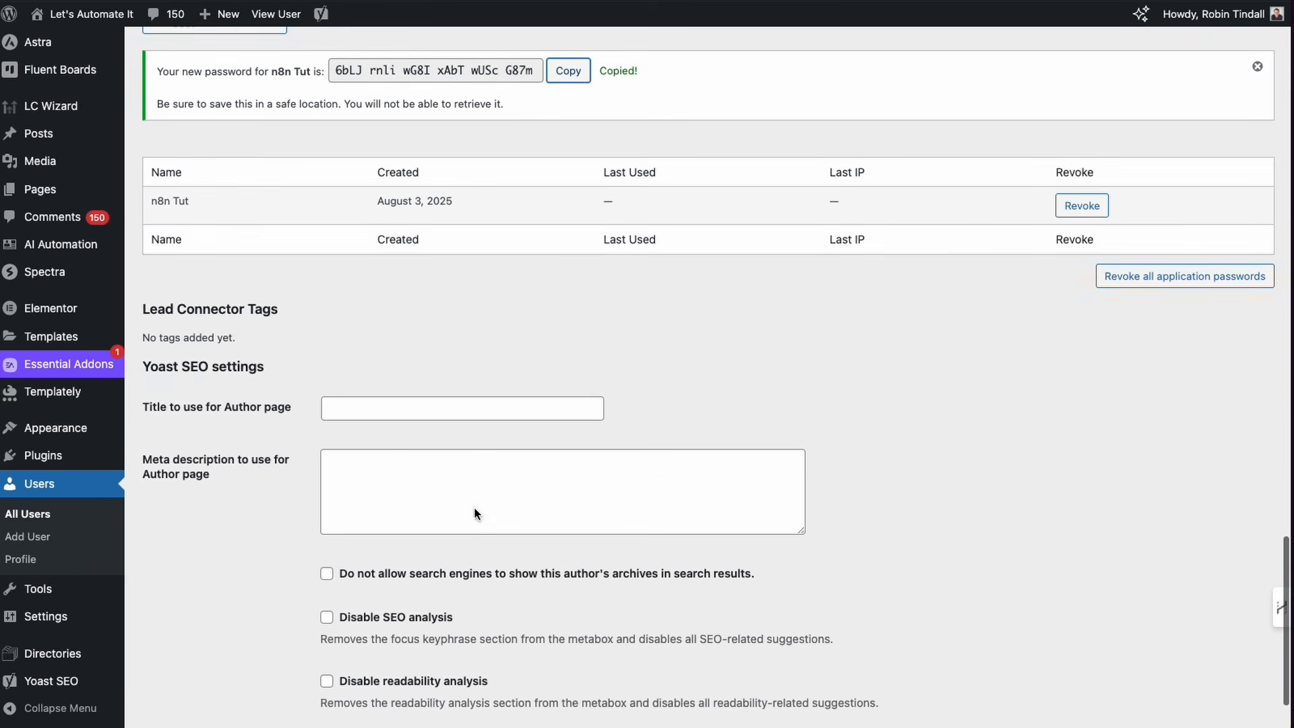
{"action": "left_click", "coordinate": [160, 666]}
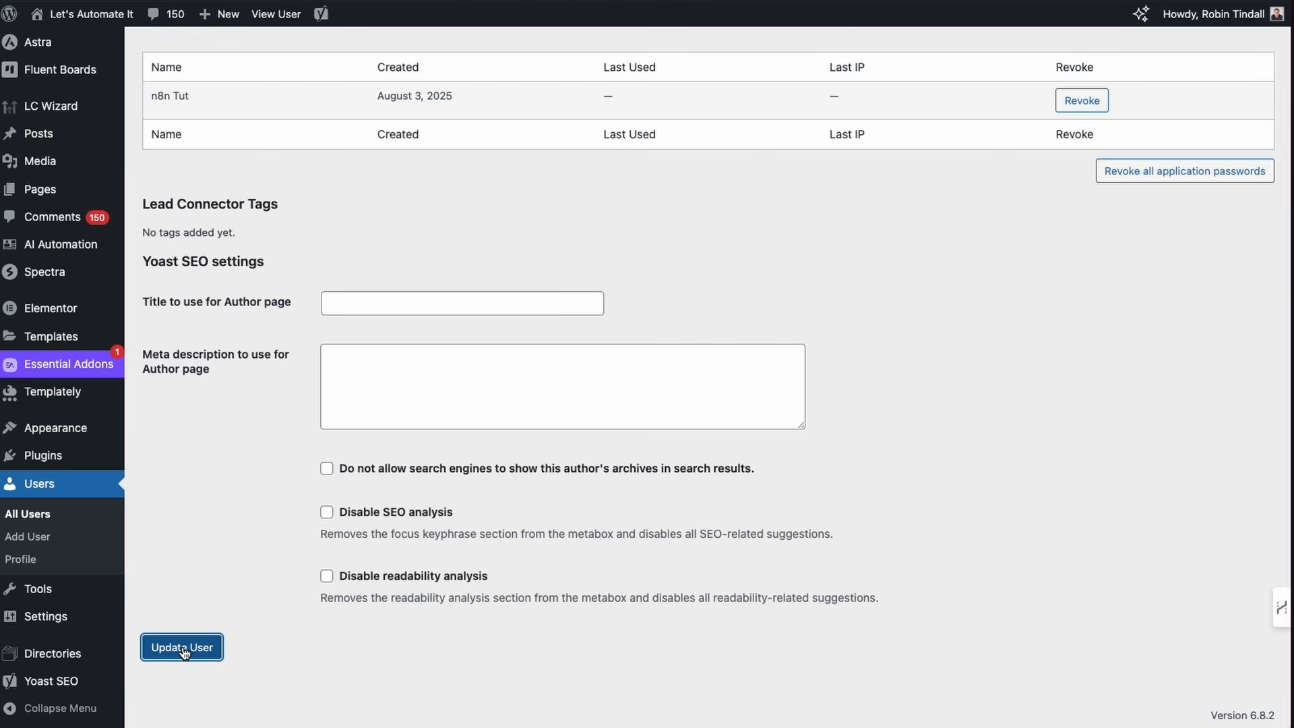
{"action": "scroll", "coordinate": [218, 487], "scroll_direction": "up", "scroll_amount": 4}
{"action": "scroll", "coordinate": [219, 486], "scroll_direction": "up", "scroll_amount": 5}
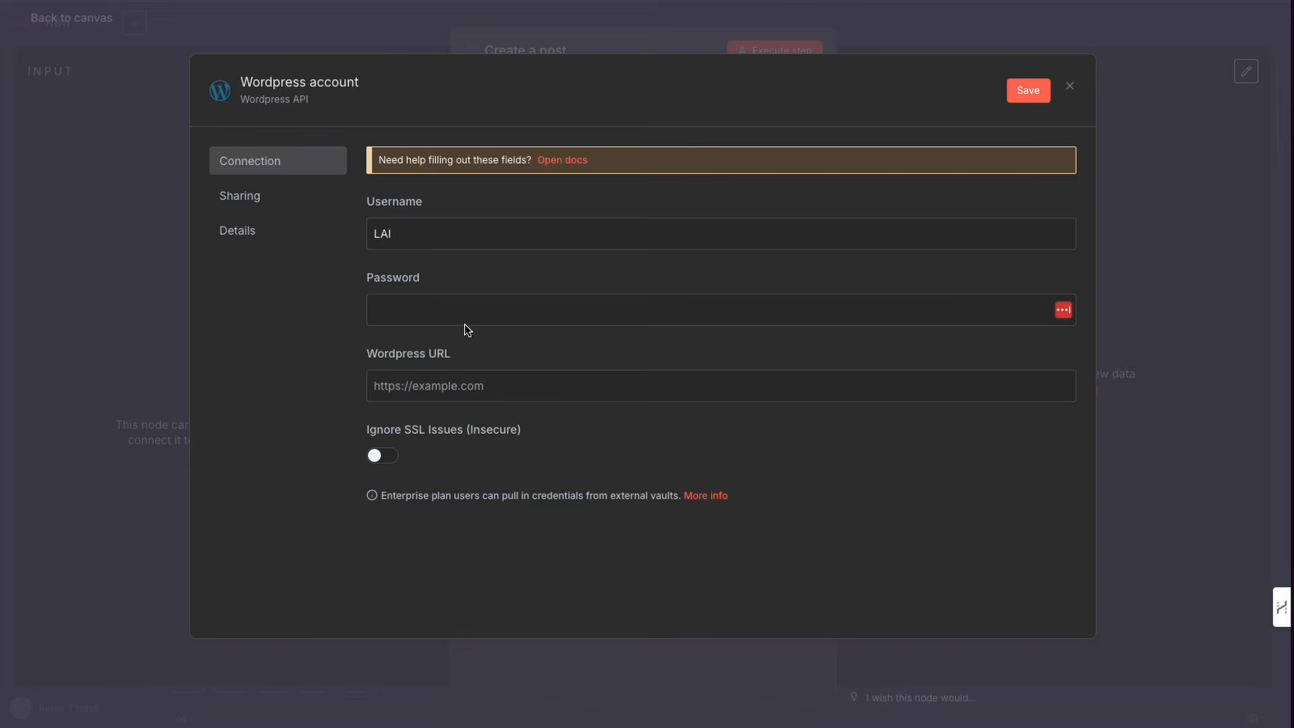
{"action": "left_click", "coordinate": [411, 316]}
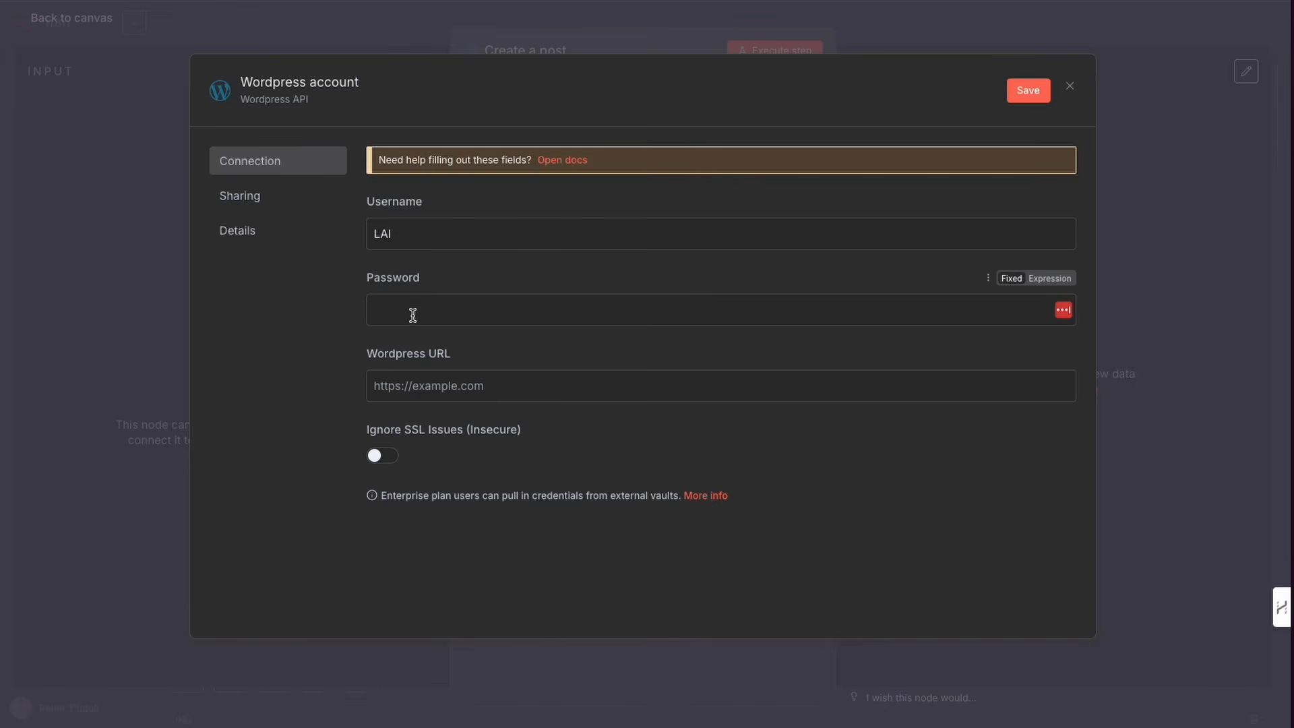
{"action": "key", "text": "ctrl+v"}
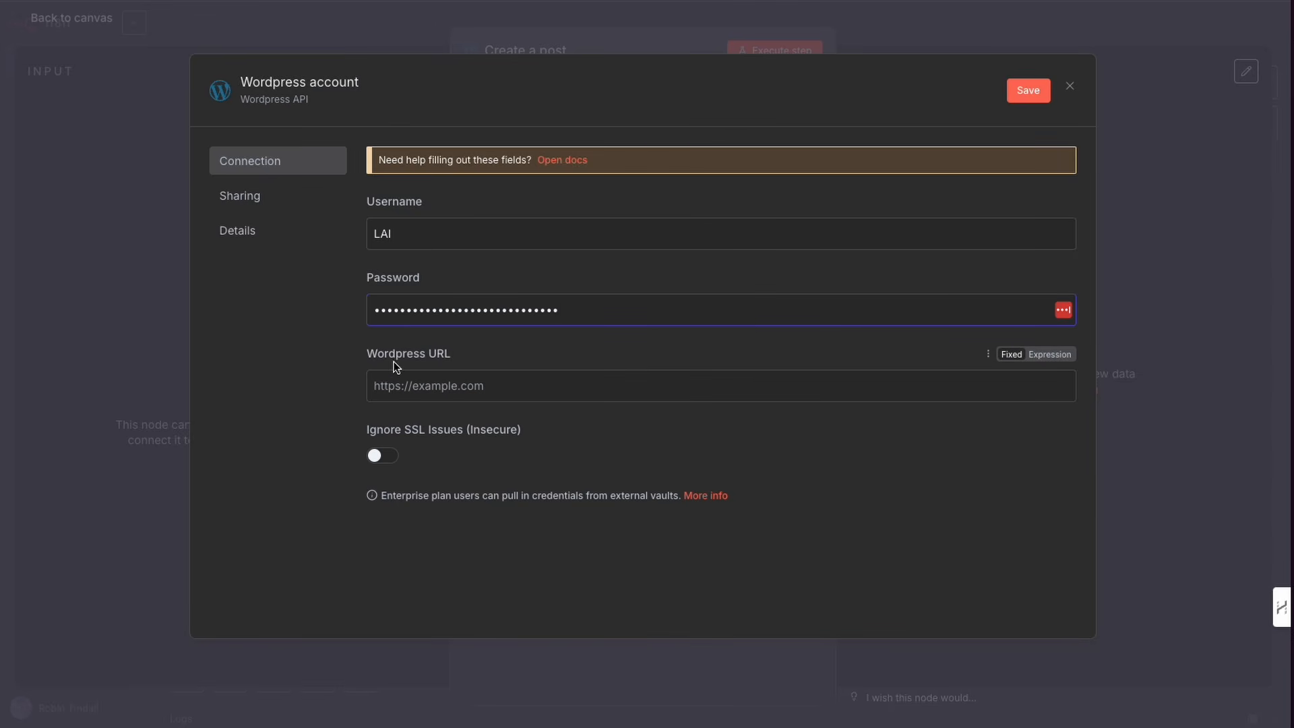
{"action": "left_click", "coordinate": [489, 387]}
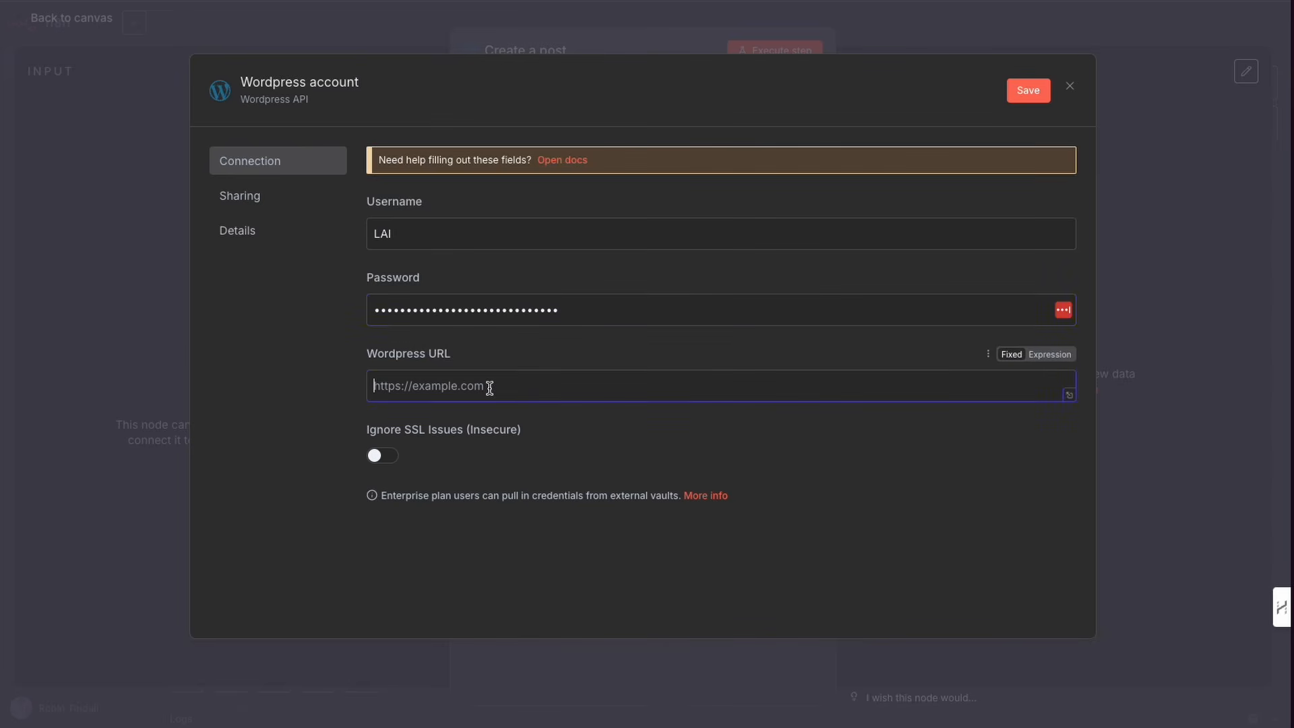
{"action": "type", "text": "https://letsautomateit.biz"}
Step: Rename the credential to LAI TUT and save it
{"action": "left_click", "coordinate": [315, 88]}
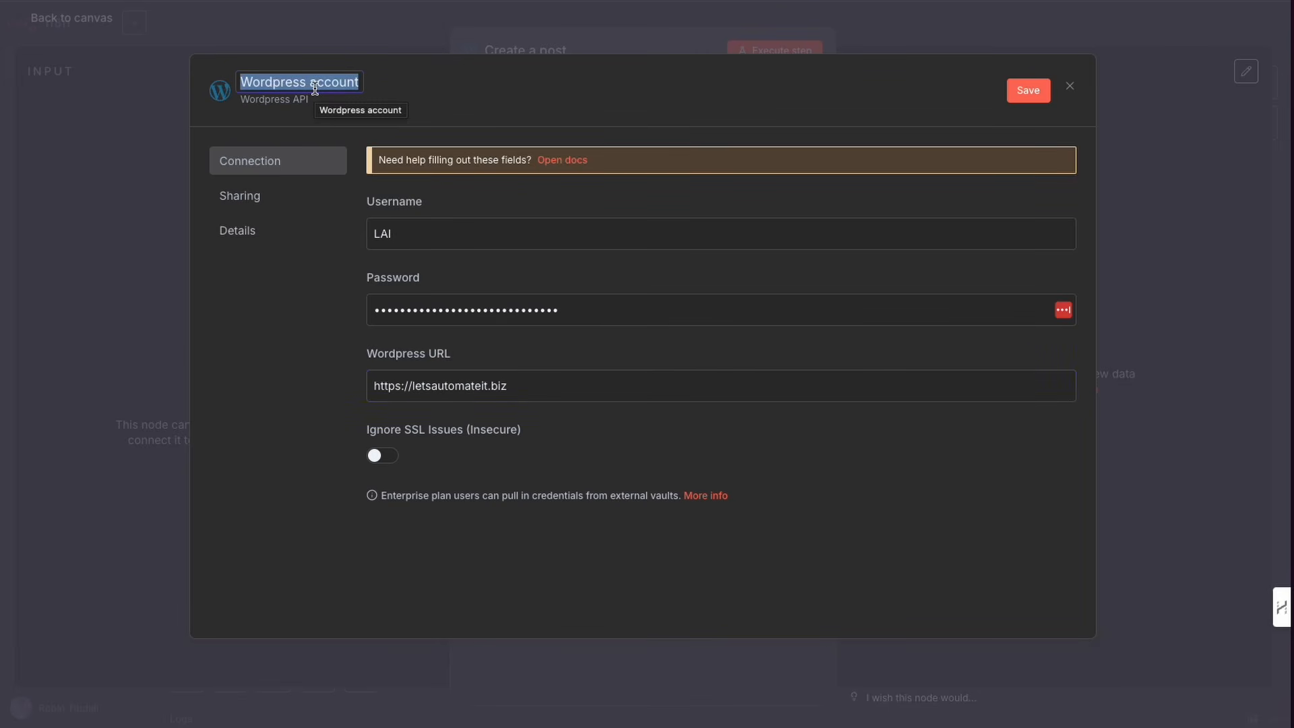
{"action": "type", "text": "LA"}
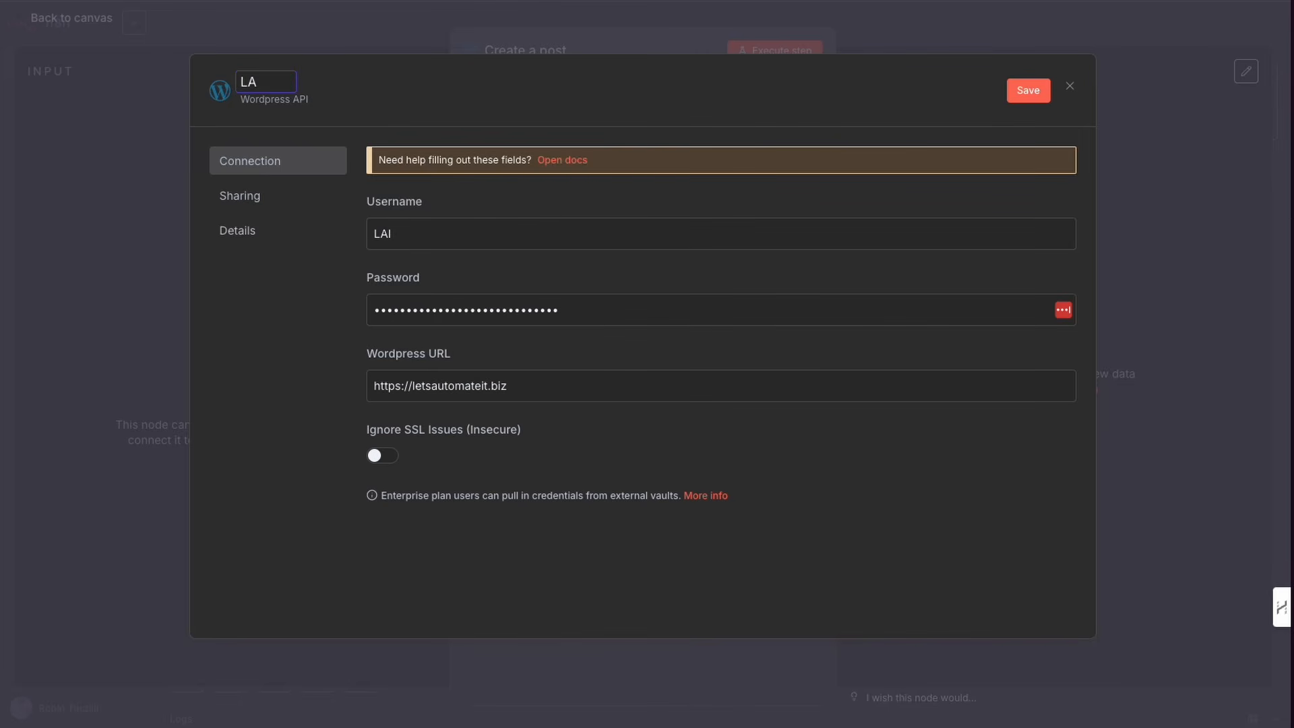
{"action": "type", "text": "I TUT"}
{"action": "left_click", "coordinate": [1034, 85]}
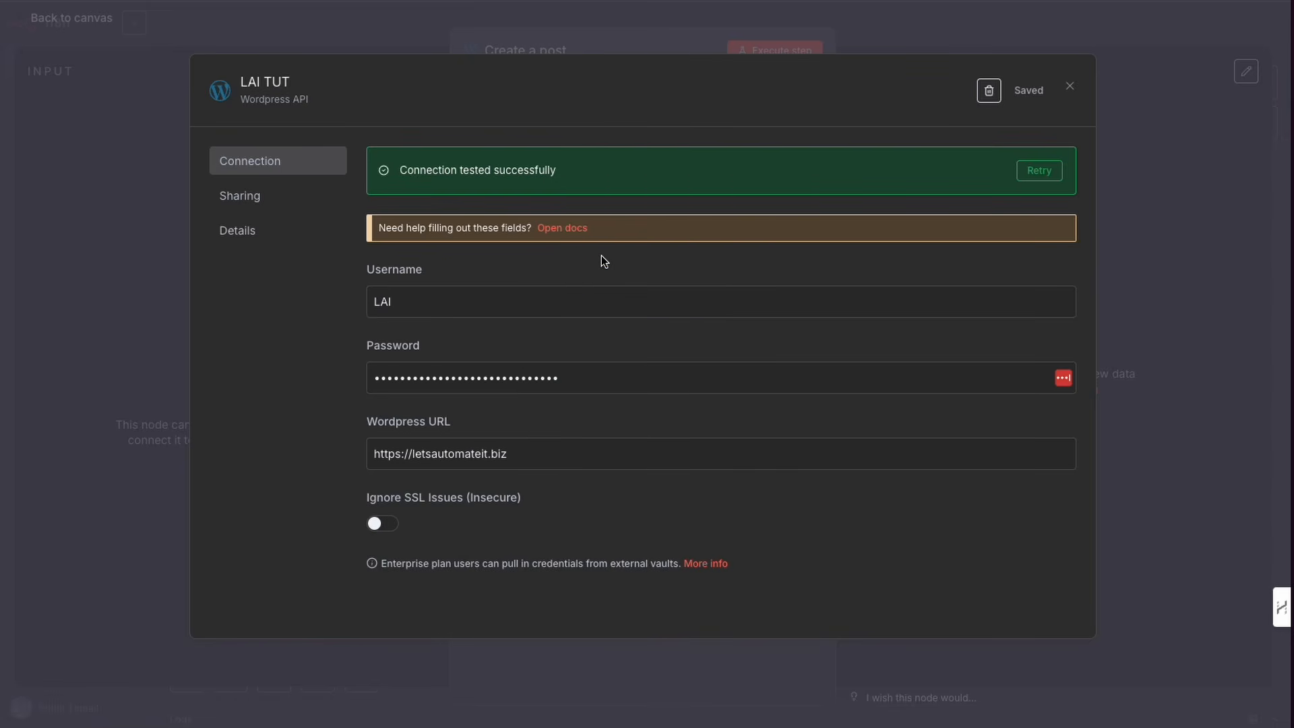
Step: Close the credential dialog and the password-manager prompt, keeping Post as the resource and Create as the operation
{"action": "left_click", "coordinate": [1072, 86]}
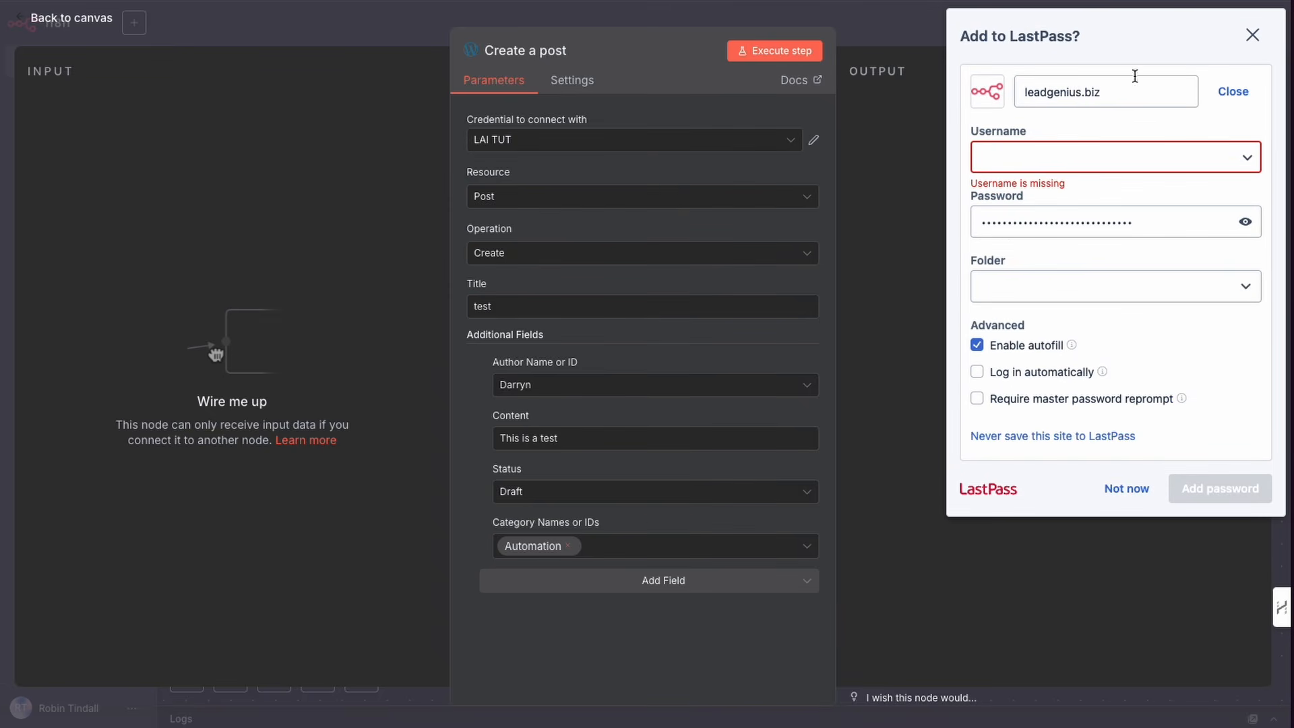
{"action": "left_click", "coordinate": [1253, 34]}
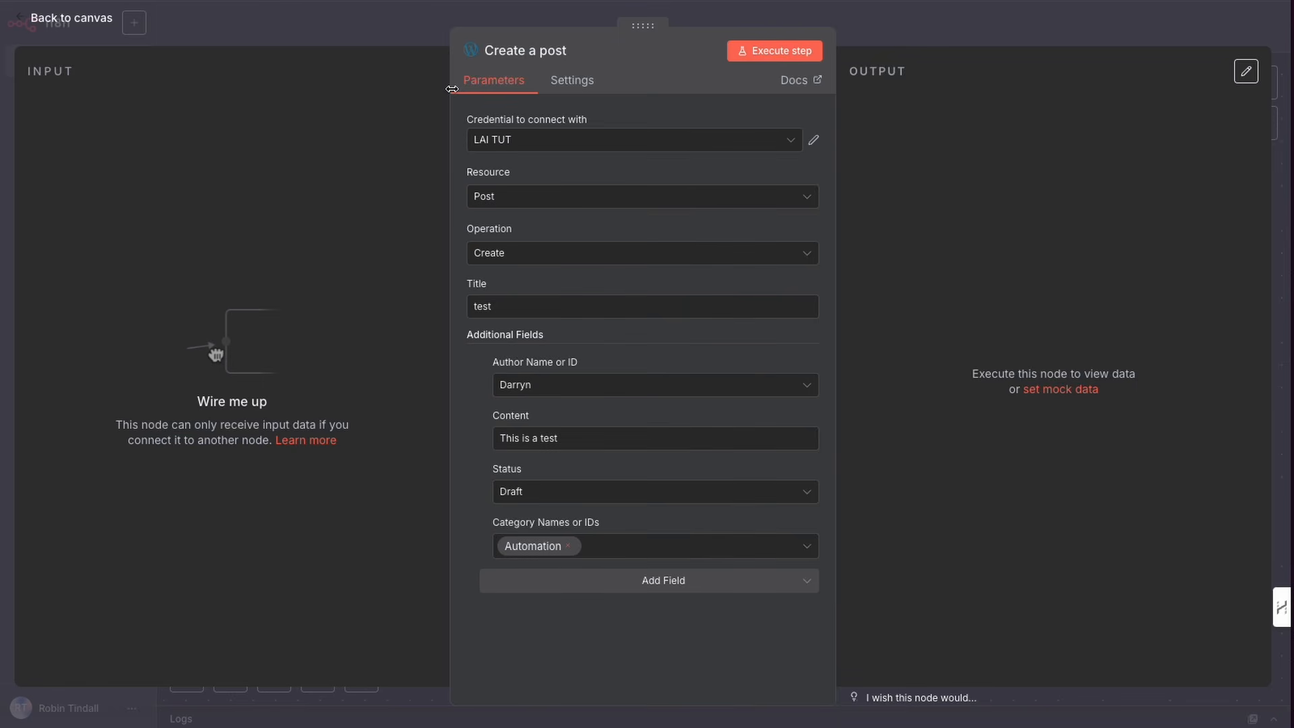
{"action": "left_click", "coordinate": [614, 195]}
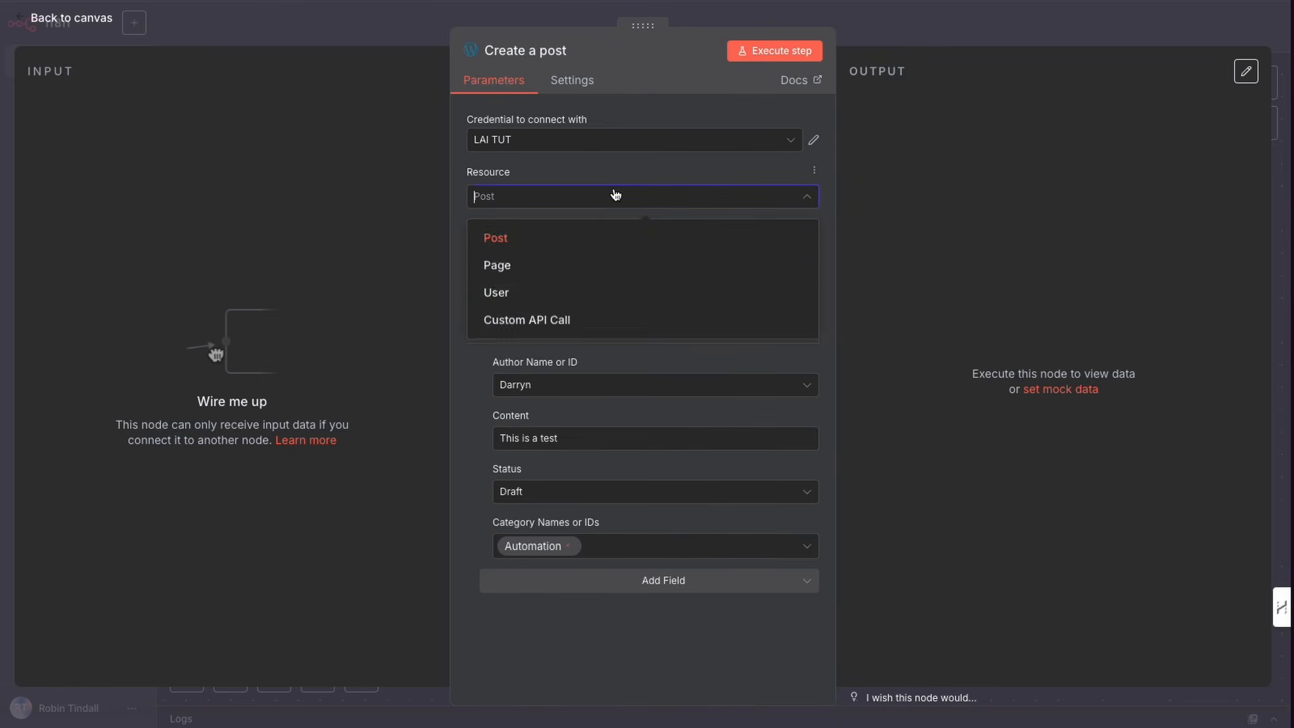
{"action": "left_click", "coordinate": [529, 240]}
{"action": "left_click", "coordinate": [543, 257]}
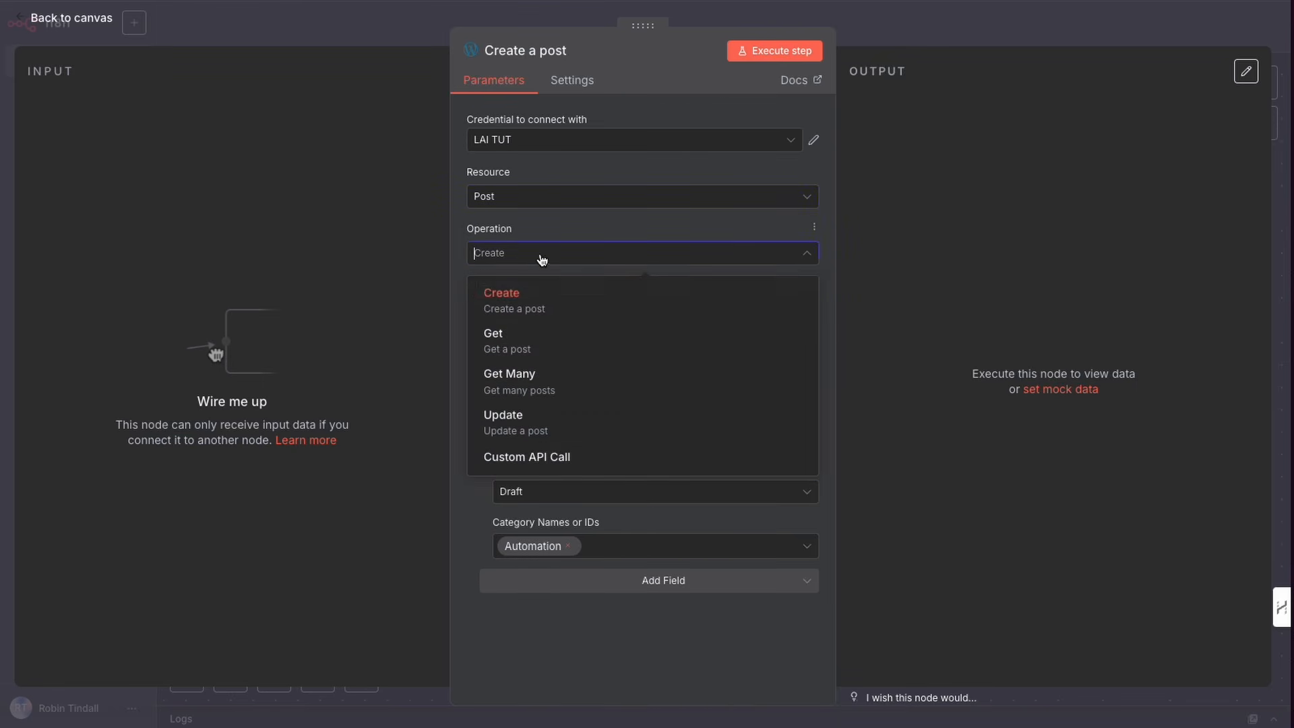
{"action": "left_click", "coordinate": [431, 292]}
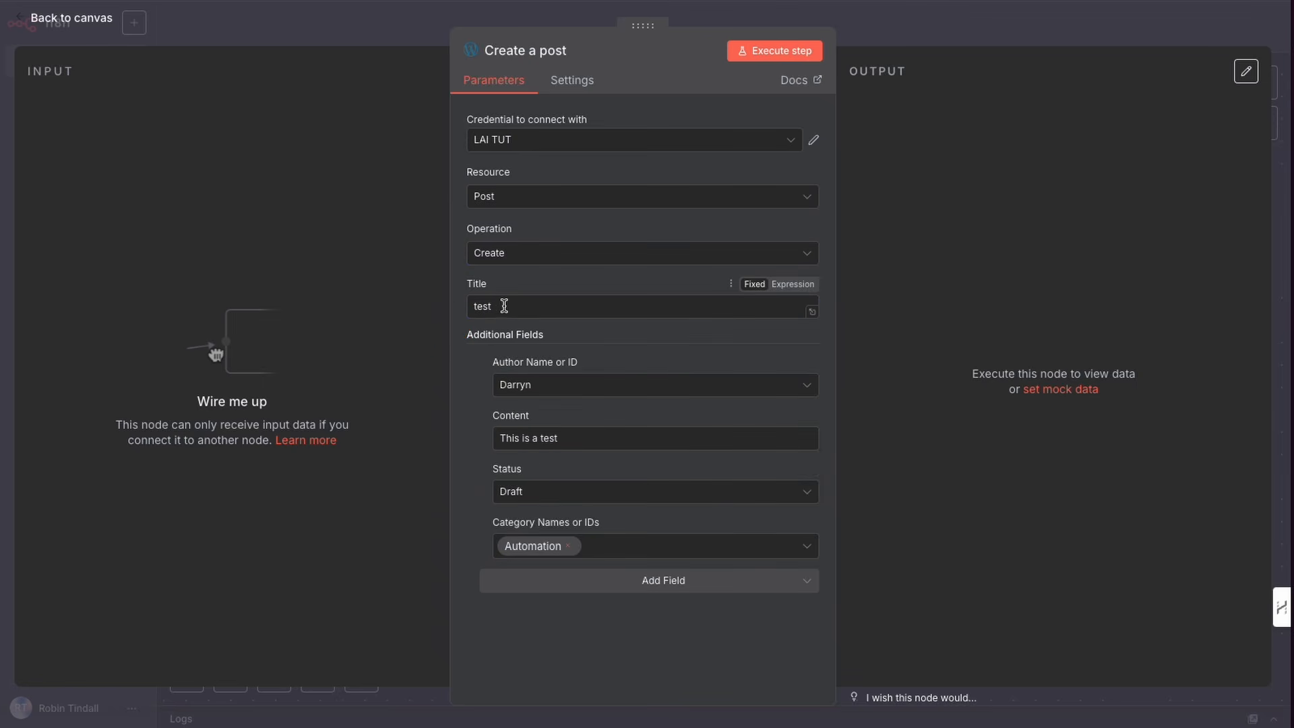
Step: Set the post title to LAI TUT and choose Lai Tut as the author
{"action": "left_click_drag", "start_coordinate": [518, 306], "coordinate": [447, 300]}
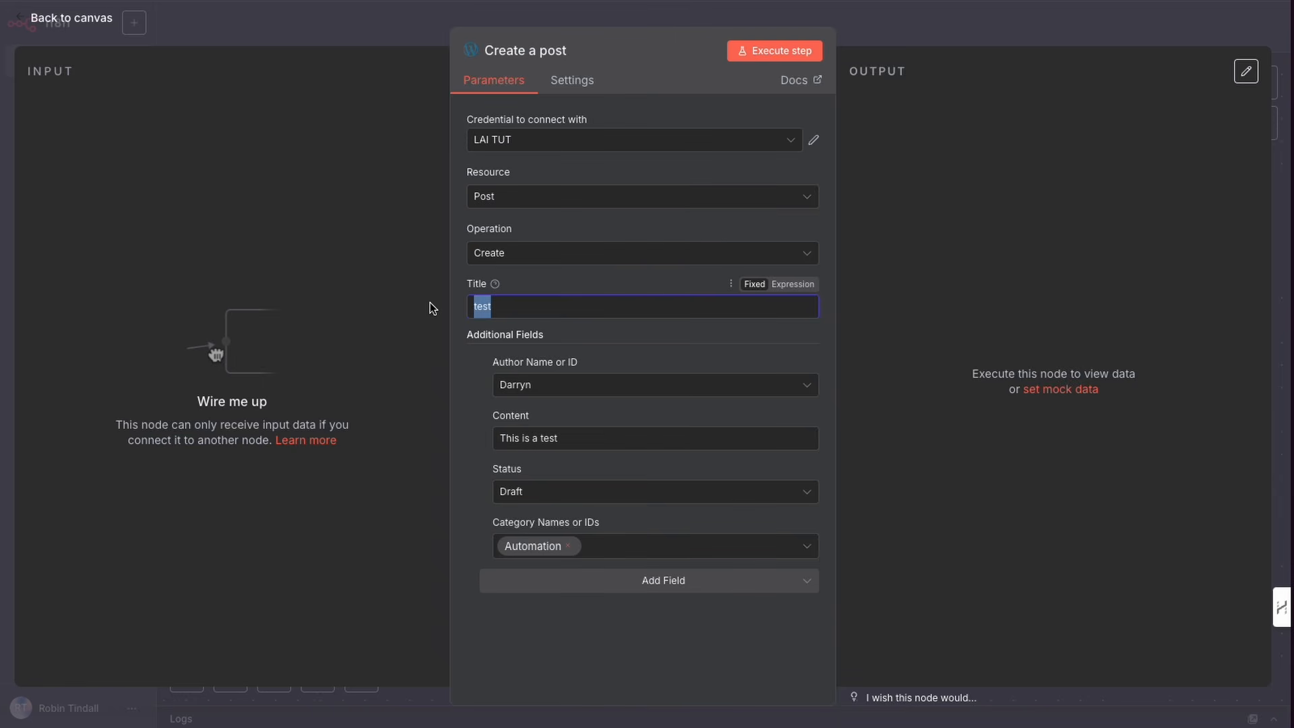
{"action": "type", "text": "LAI TUT"}
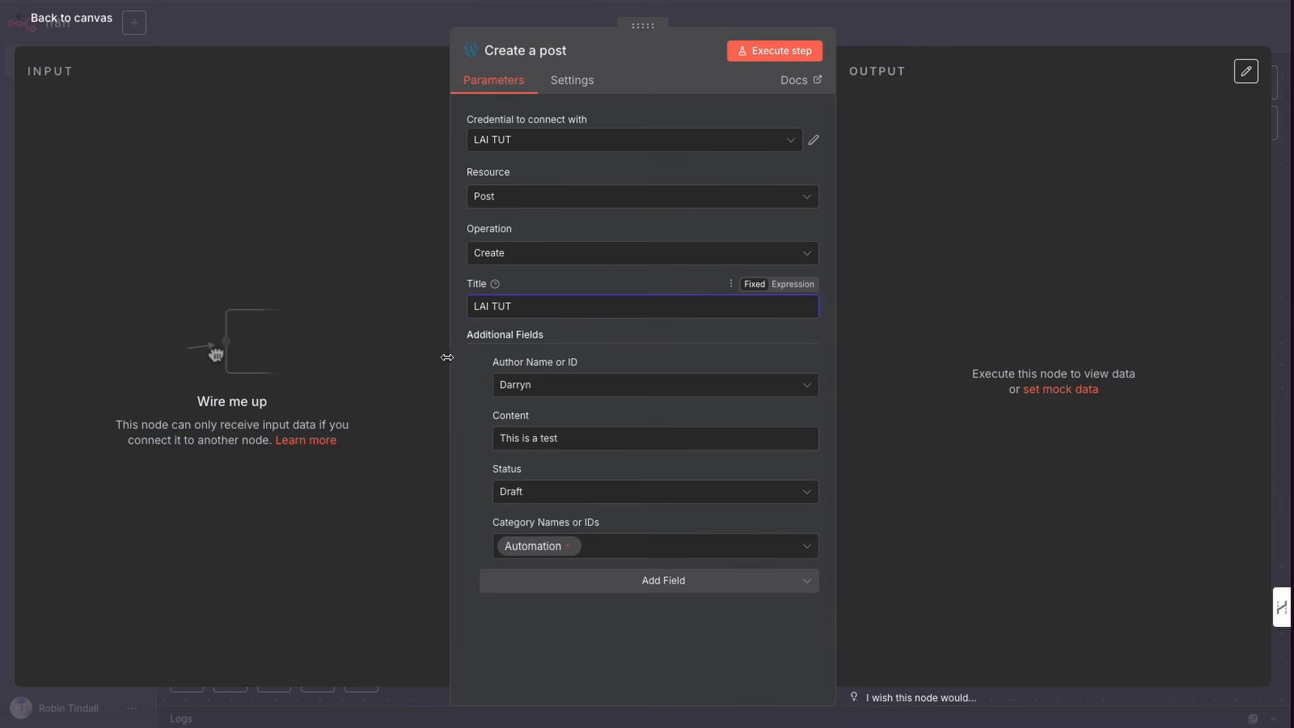
{"action": "left_click", "coordinate": [552, 390]}
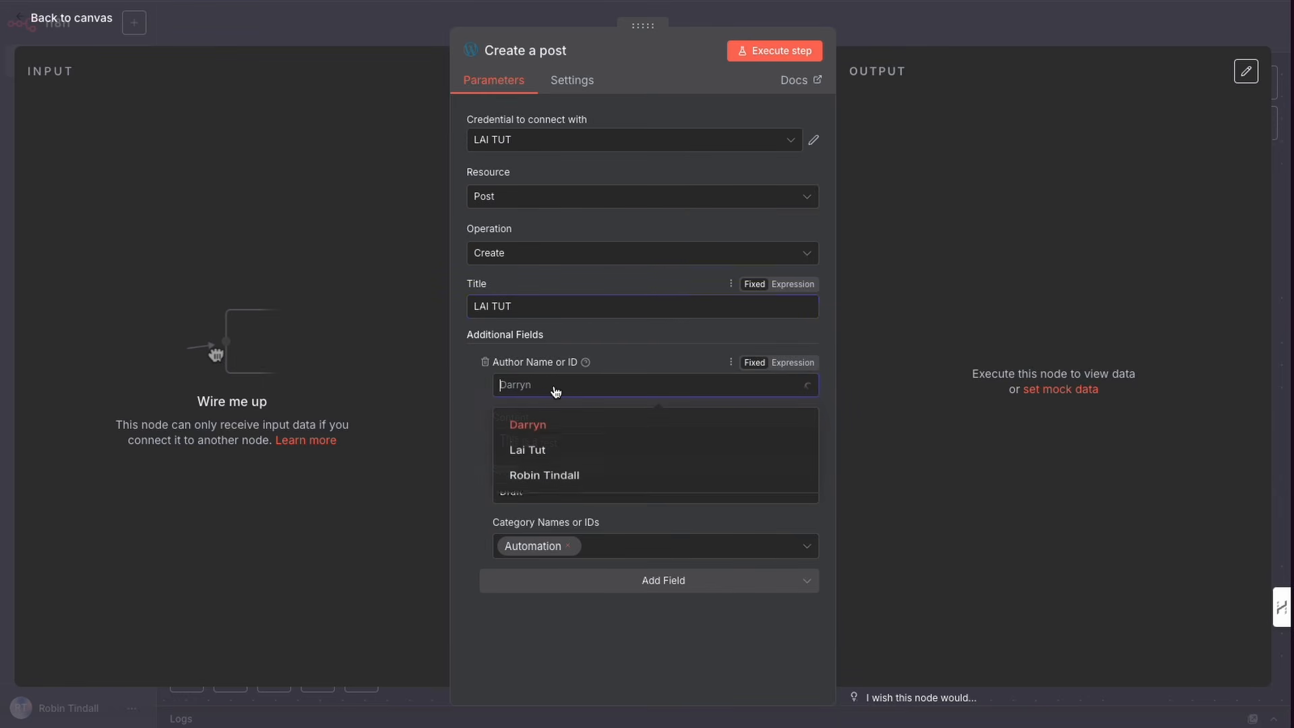
{"action": "left_click", "coordinate": [537, 454]}
Step: Replace the post content with "This is a blog by n8n"
{"action": "left_click_drag", "start_coordinate": [578, 439], "coordinate": [480, 436]}
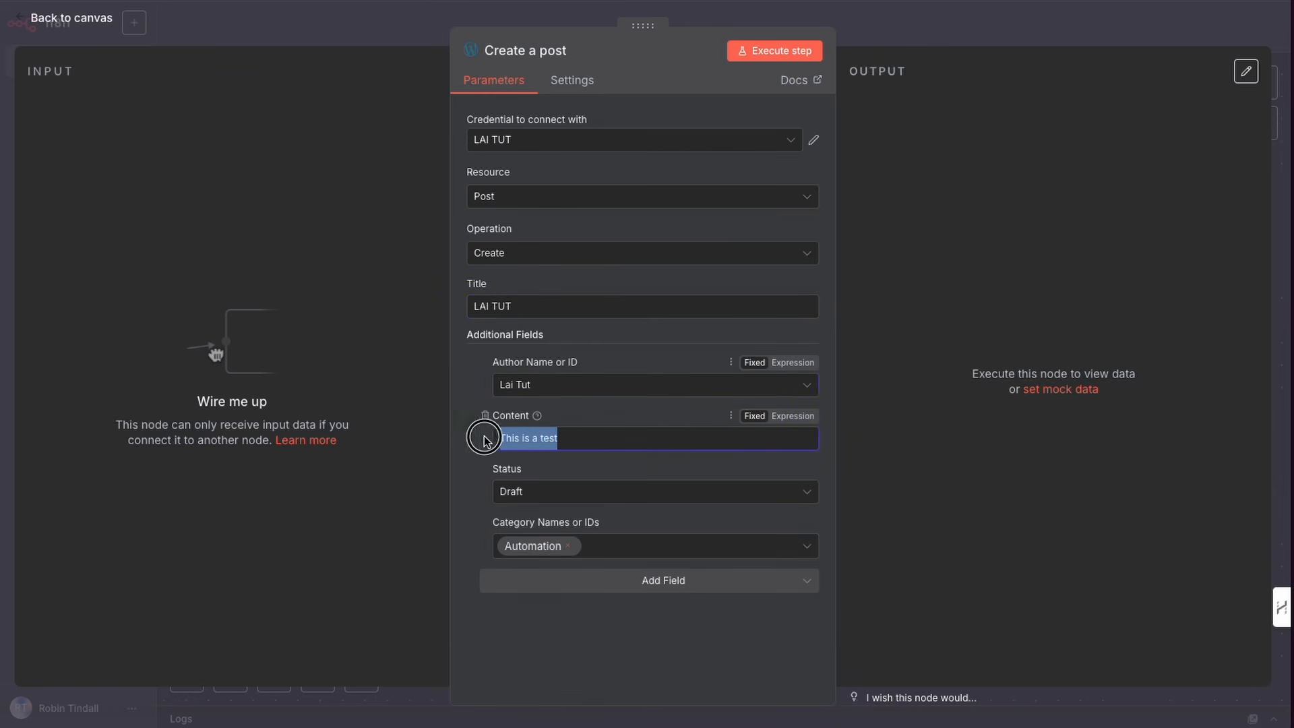
{"action": "type", "text": "THis "}
{"action": "type", "text": "is a t"}
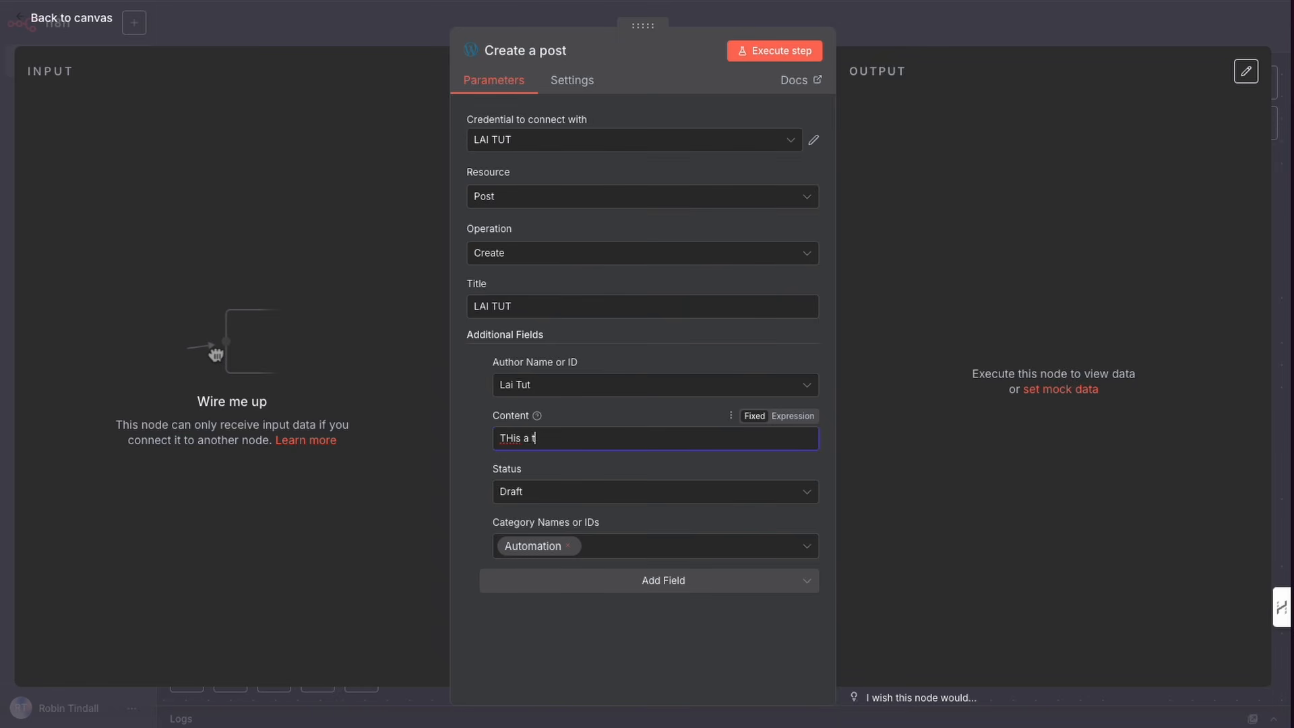
{"action": "key", "text": "BackSpace"}
{"action": "key", "text": "BackSpace"}
{"action": "key", "text": "BackSpace"}
{"action": "key", "text": "BackSpace"}
{"action": "key", "text": "BackSpace"}
{"action": "key", "text": "BackSpace"}
{"action": "key", "text": "BackSpace"}
{"action": "key", "text": "BackSpace"}
{"action": "key", "text": "BackSpace"}
{"action": "key", "text": "BackSpace"}
{"action": "type", "text": "is"}
{"action": "type", "text": "i"}
{"action": "type", "text": "his is a b"}
{"action": "type", "text": "log by n"}
{"action": "type", "text": "8n"}
{"action": "left_click_drag", "start_coordinate": [411, 573], "coordinate": [474, 469]}
Step: Reselect Automation as the category and execute the step to create the draft post
{"action": "left_click", "coordinate": [546, 496]}
{"action": "left_click", "coordinate": [476, 505]}
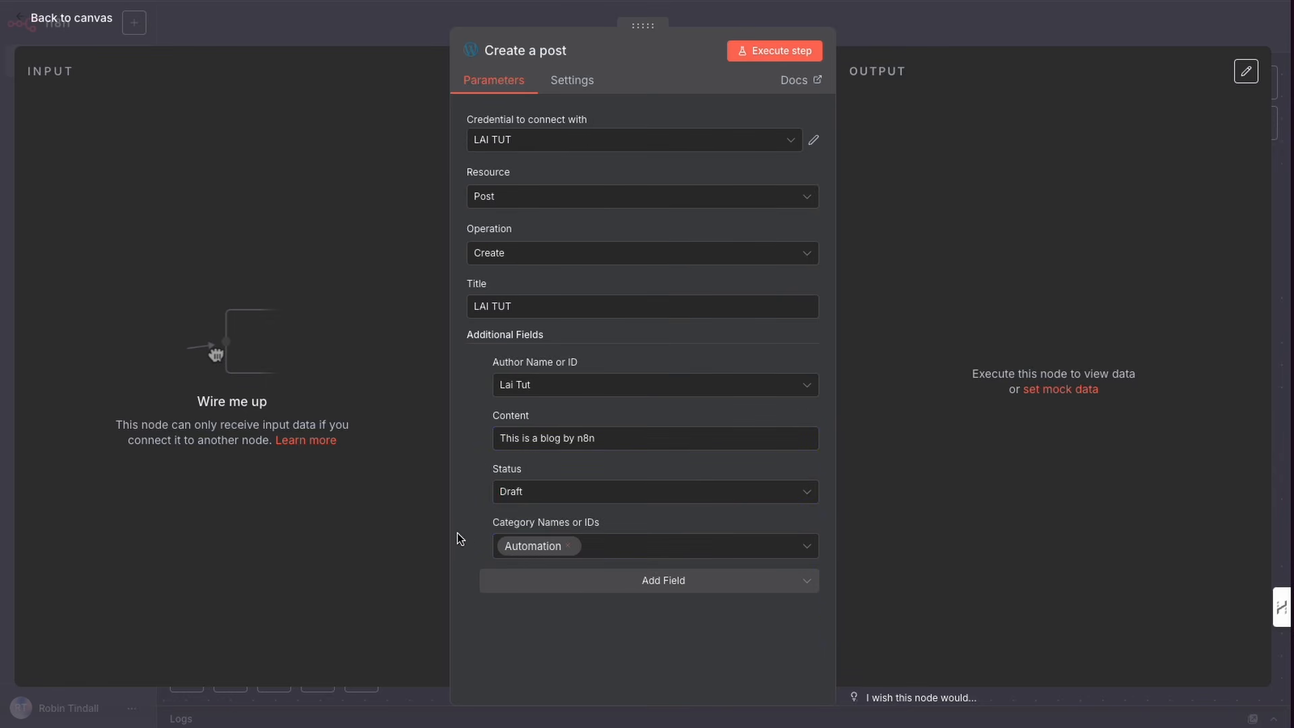
{"action": "left_click", "coordinate": [664, 550]}
{"action": "left_click", "coordinate": [540, 587]}
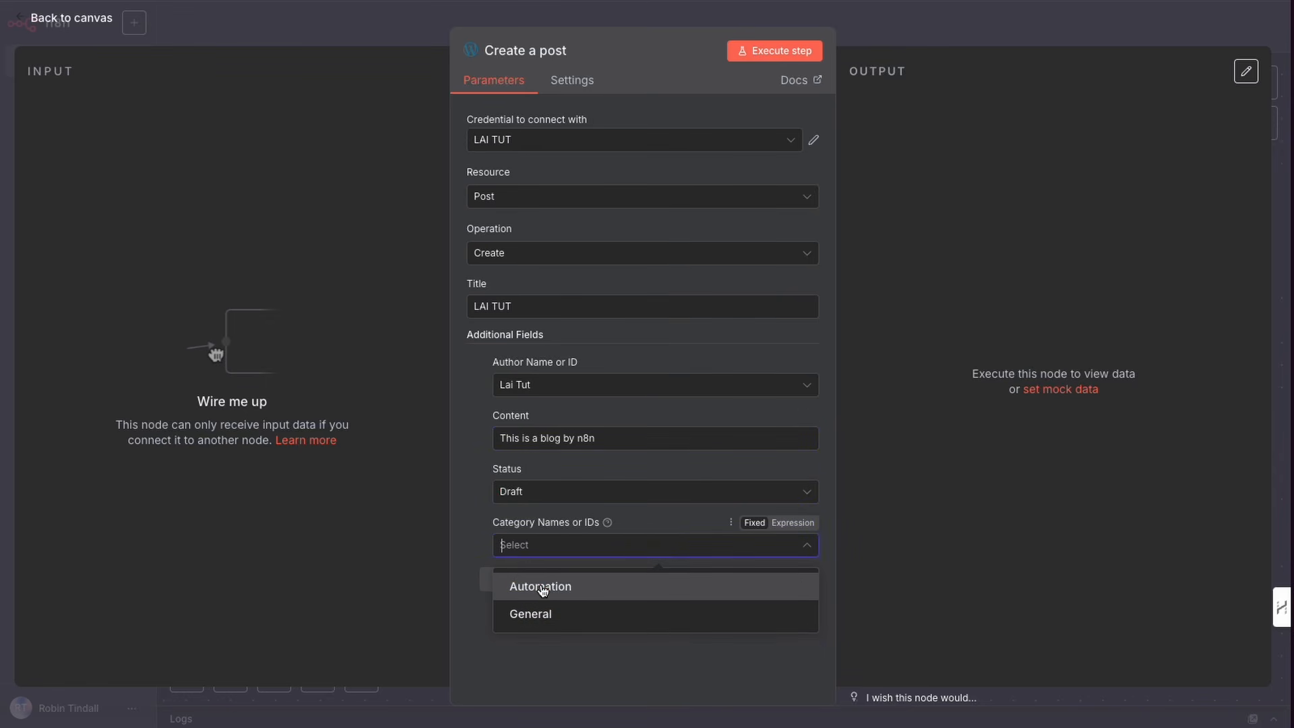
{"action": "left_click", "coordinate": [546, 588]}
{"action": "left_click", "coordinate": [464, 537]}
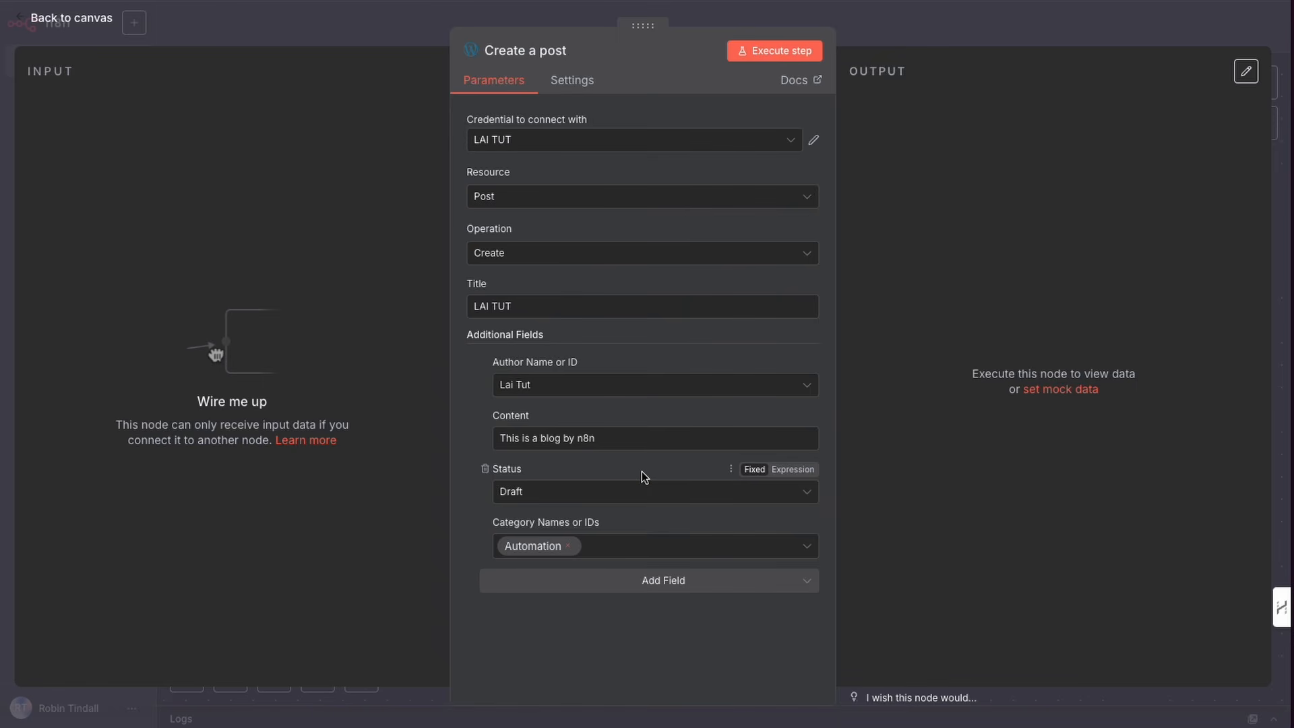
{"action": "left_click", "coordinate": [772, 54]}
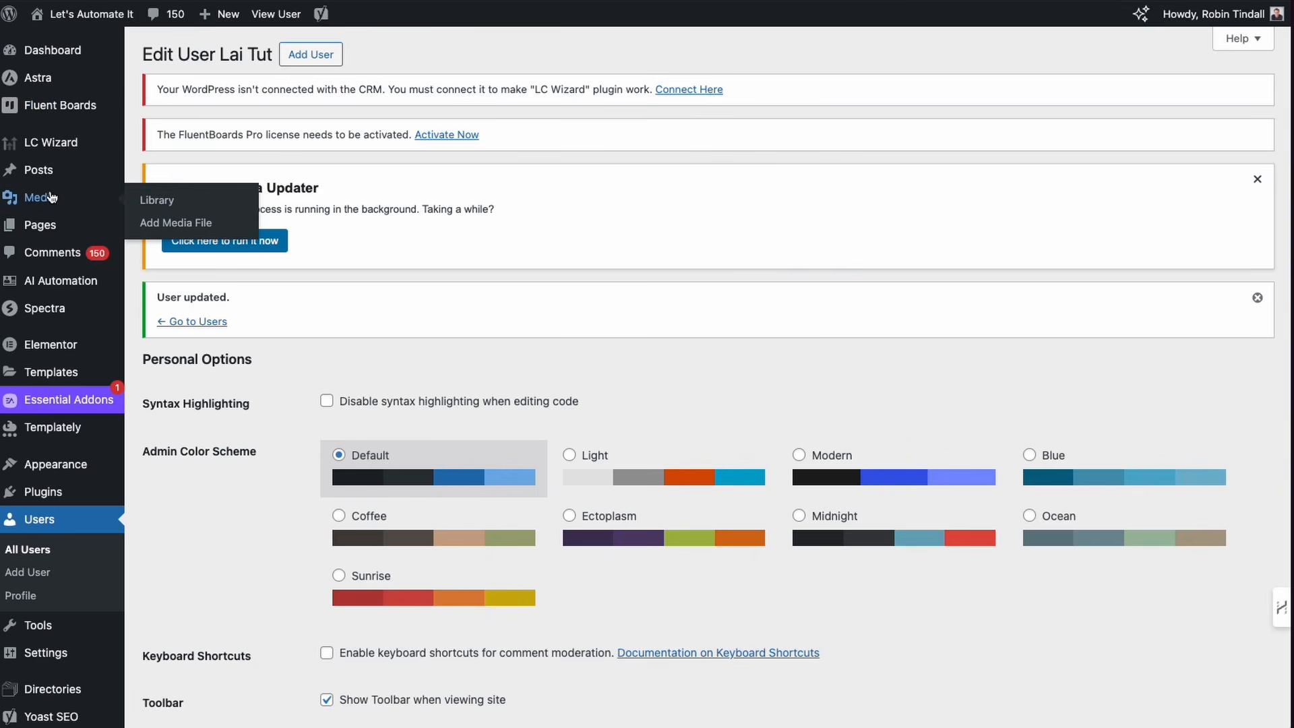
Step: Open the WordPress posts list and preview the LAI TUT draft
{"action": "mouse_move", "coordinate": [41, 170]}
{"action": "left_click", "coordinate": [167, 175]}
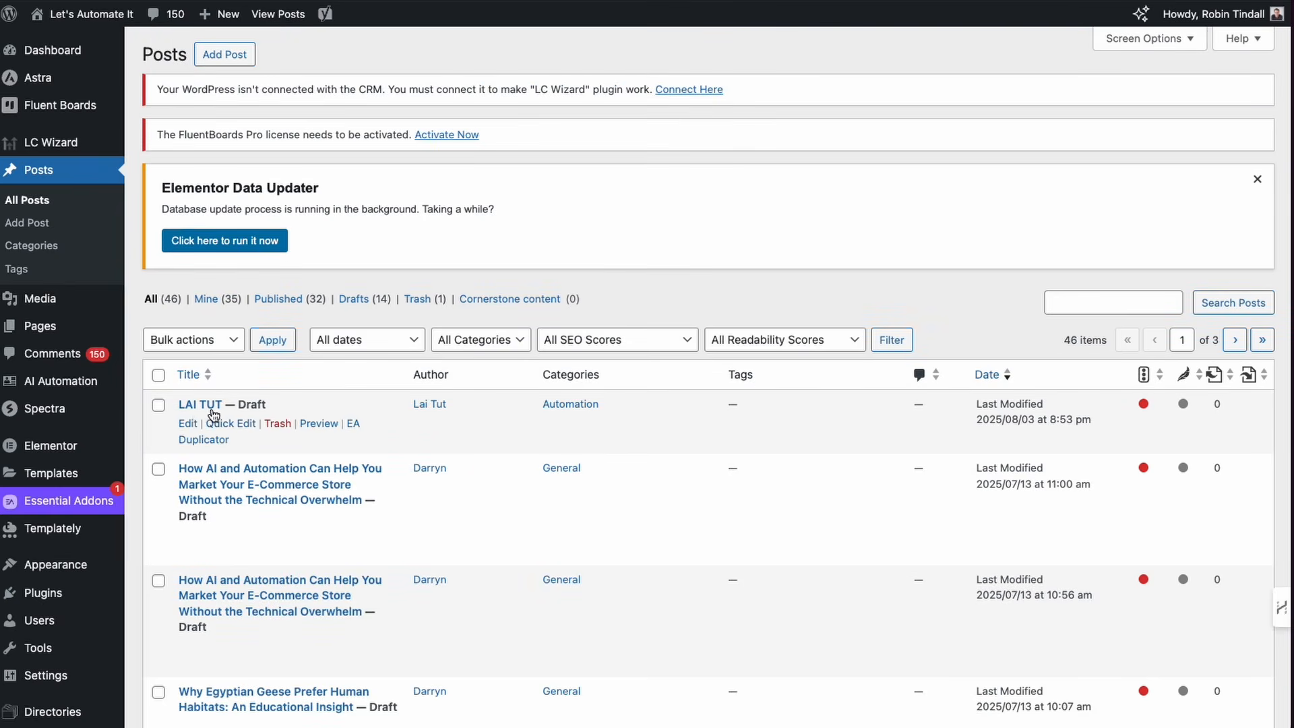
{"action": "left_click", "coordinate": [318, 425]}
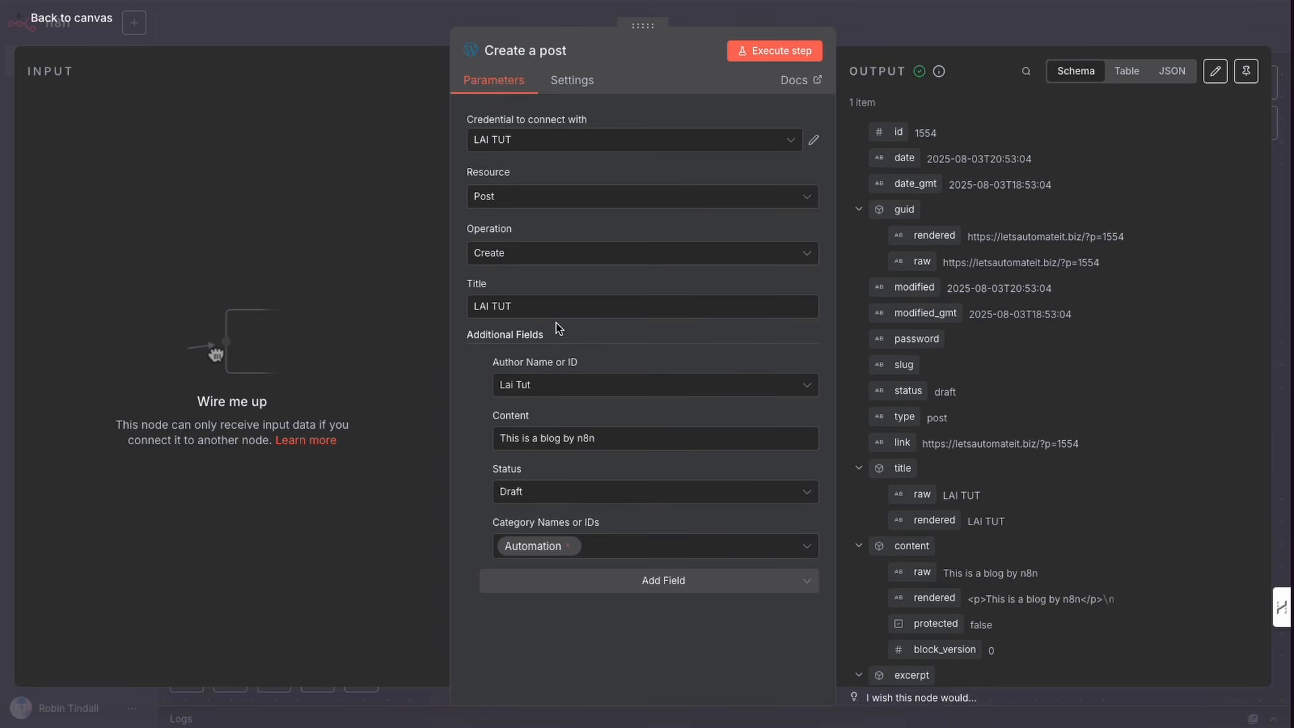
Step: Return to the workflow canvas and add an OpenAI Generate an image node
{"action": "left_click", "coordinate": [924, 29]}
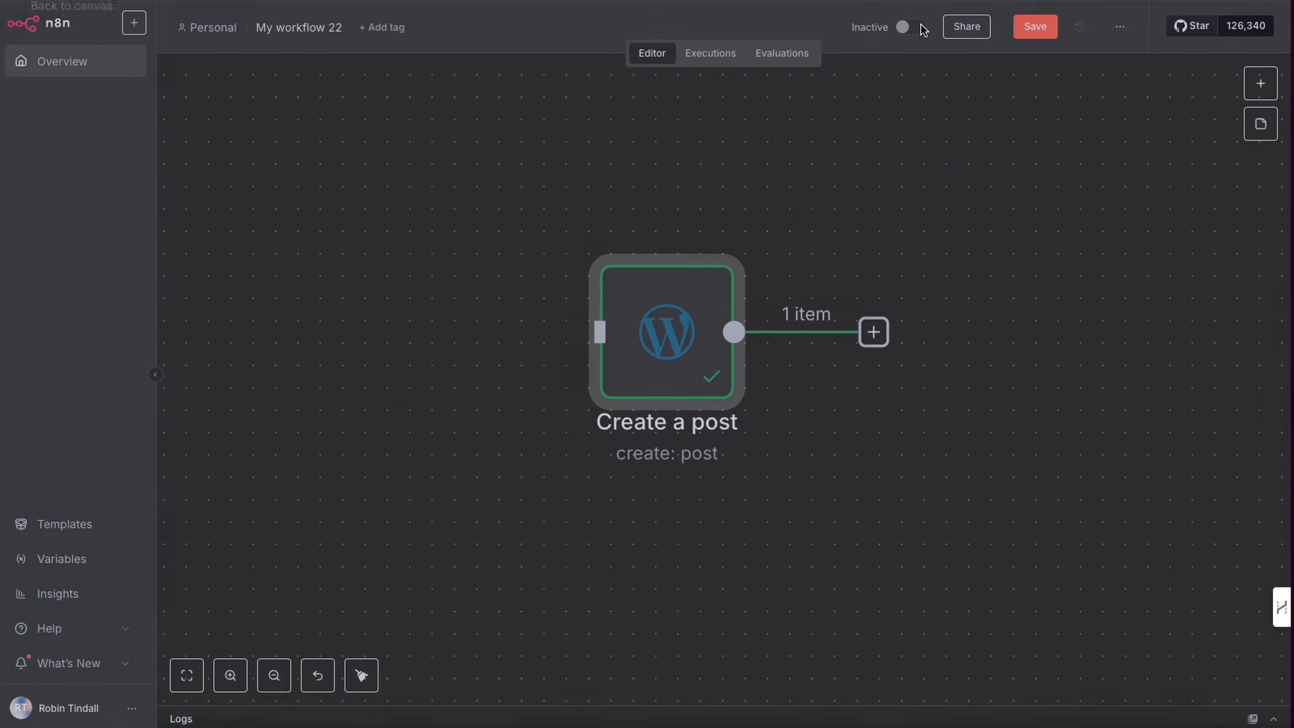
{"action": "scroll", "coordinate": [688, 309], "scroll_direction": "right", "scroll_amount": 1}
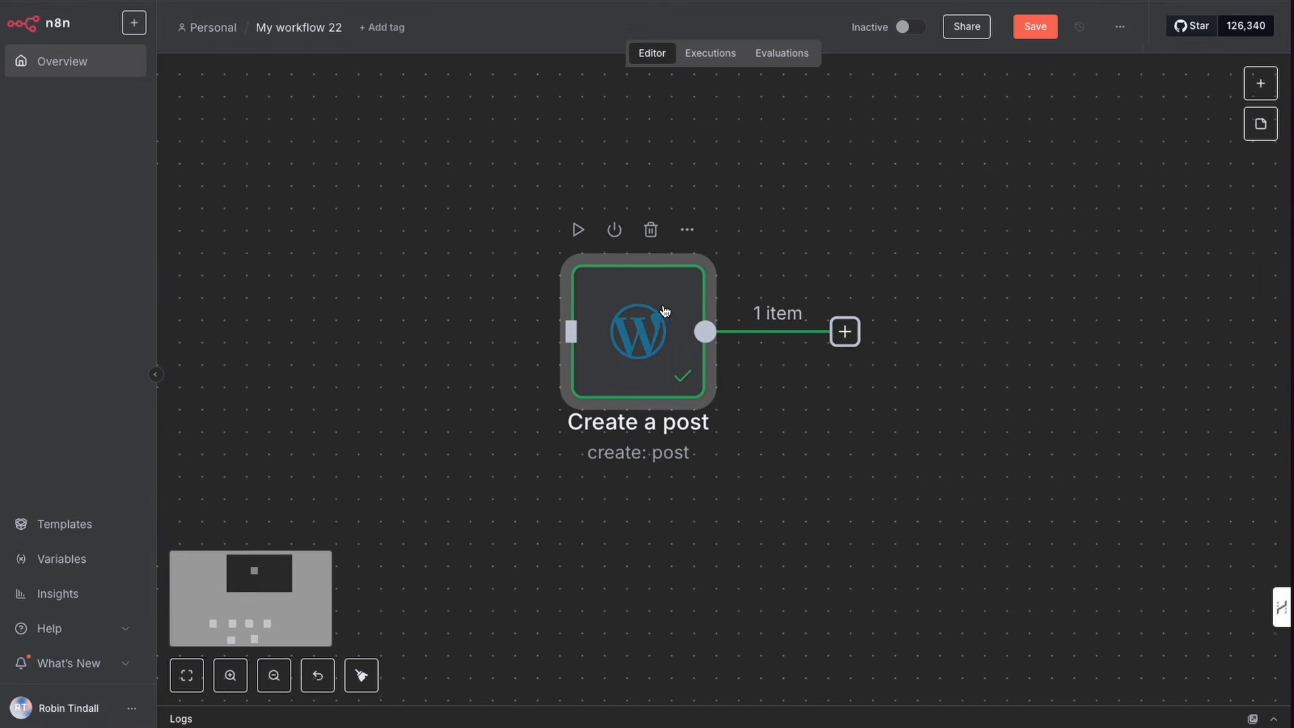
{"action": "scroll", "coordinate": [664, 311], "scroll_direction": "right", "scroll_amount": 5}
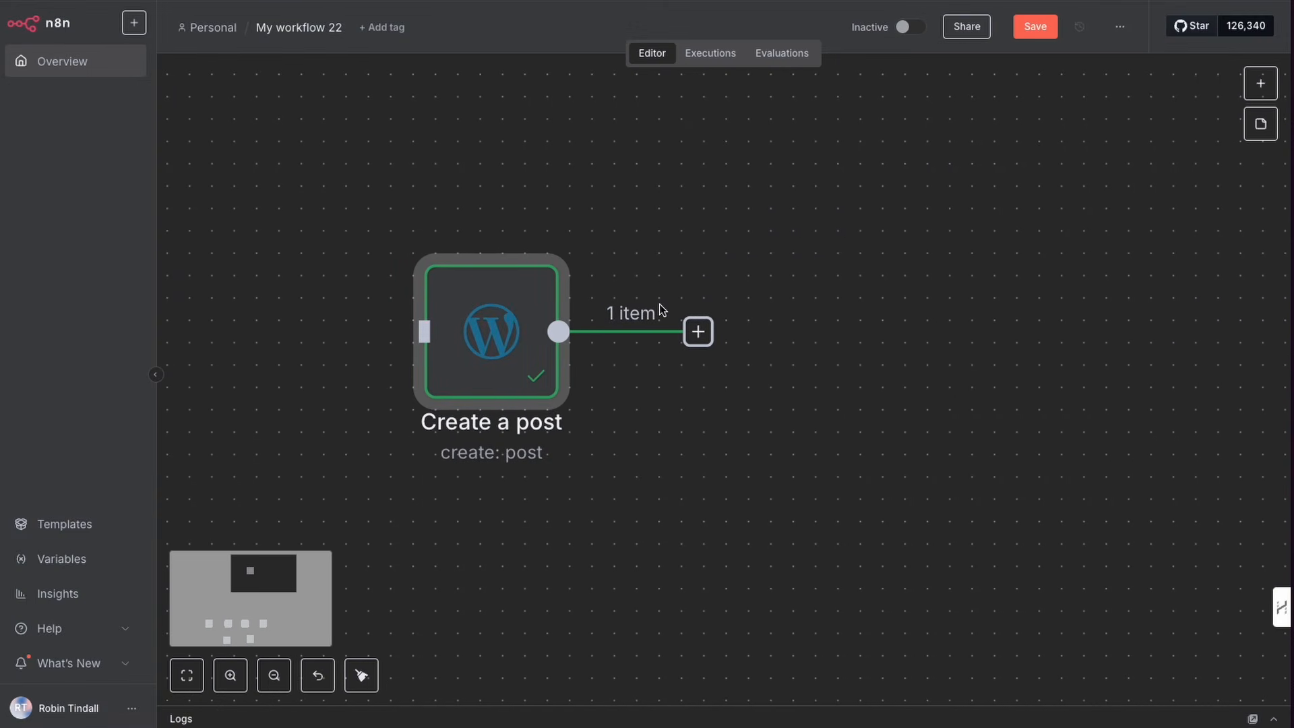
{"action": "left_click", "coordinate": [1261, 83]}
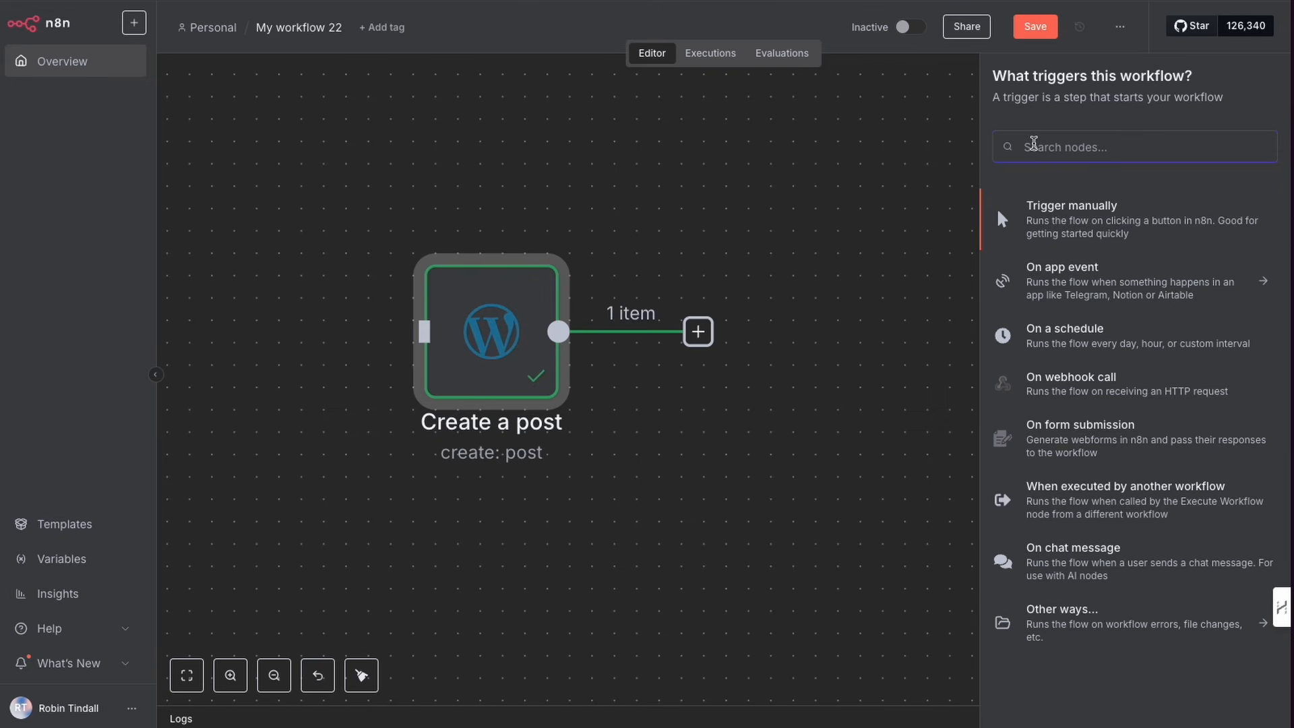
{"action": "type", "text": "open"}
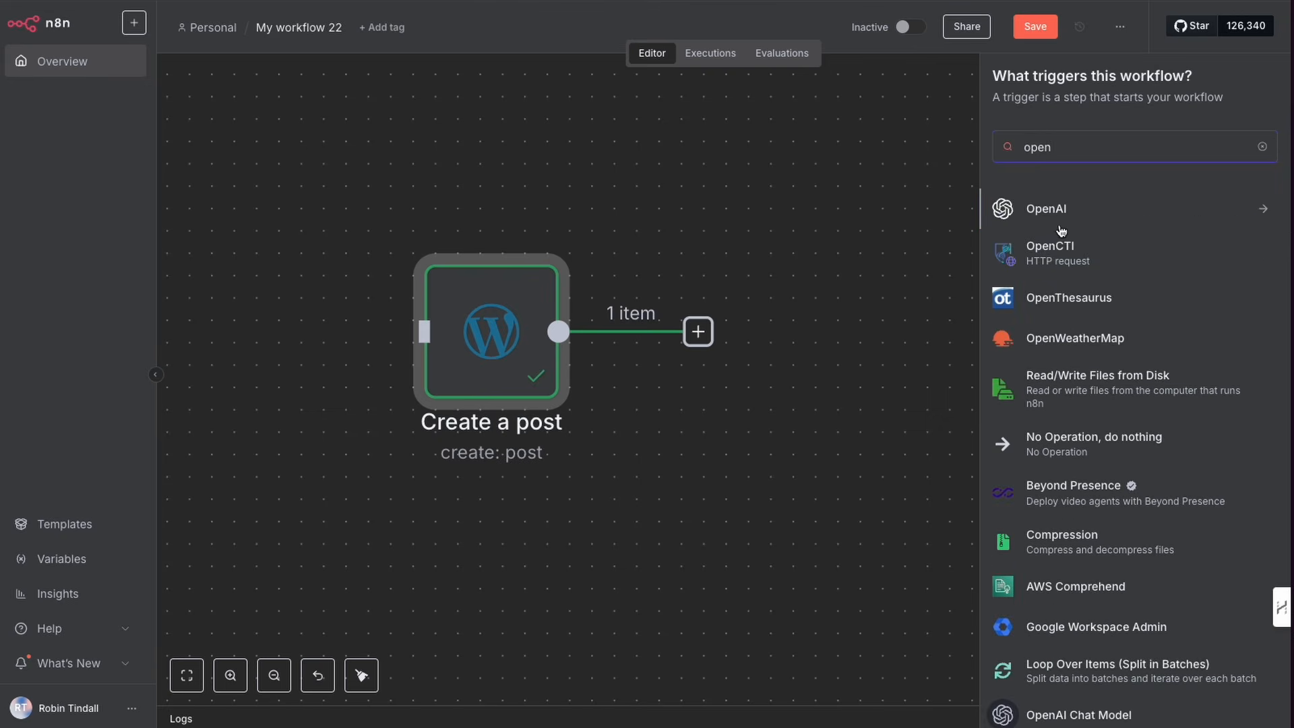
{"action": "left_click", "coordinate": [1060, 206]}
{"action": "scroll", "coordinate": [1072, 378], "scroll_direction": "down", "scroll_amount": 2}
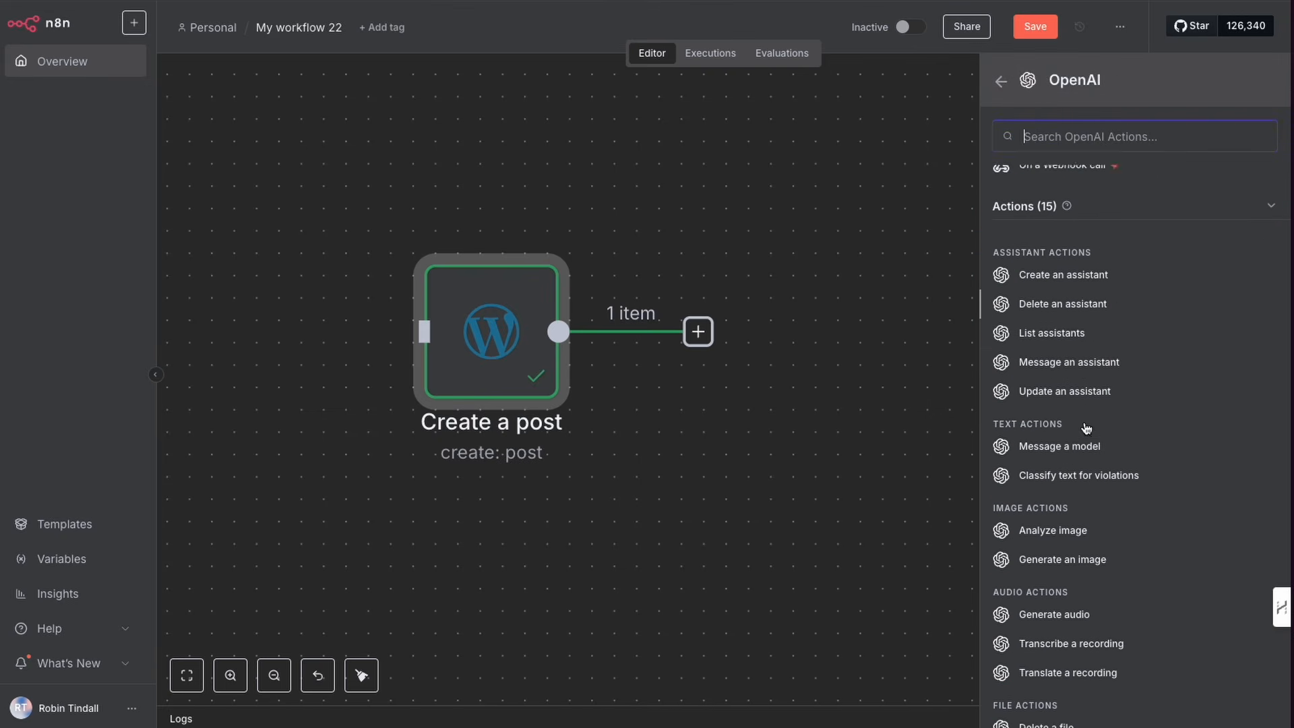
{"action": "scroll", "coordinate": [1072, 465], "scroll_direction": "down", "scroll_amount": 3}
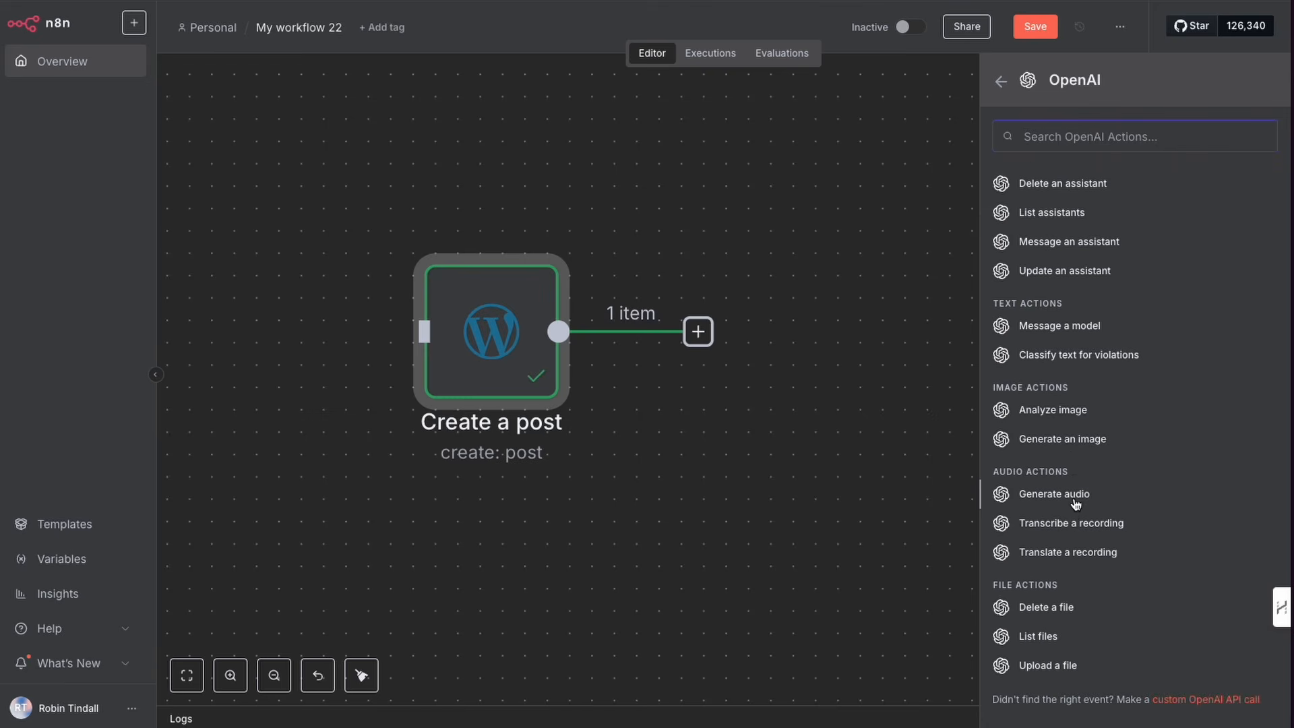
{"action": "left_click", "coordinate": [1053, 439]}
Step: Select an existing OpenAI credential and set the model to GPT Image 1
{"action": "left_click", "coordinate": [529, 145]}
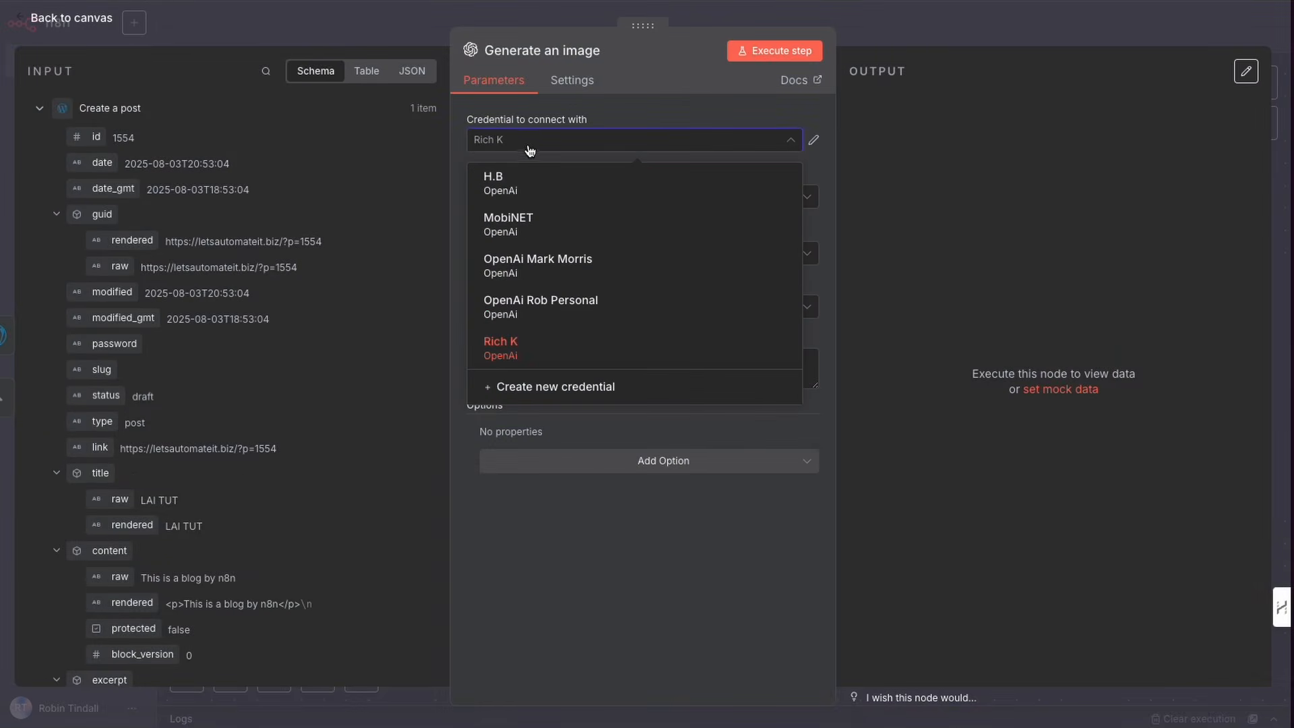
{"action": "left_click", "coordinate": [530, 184]}
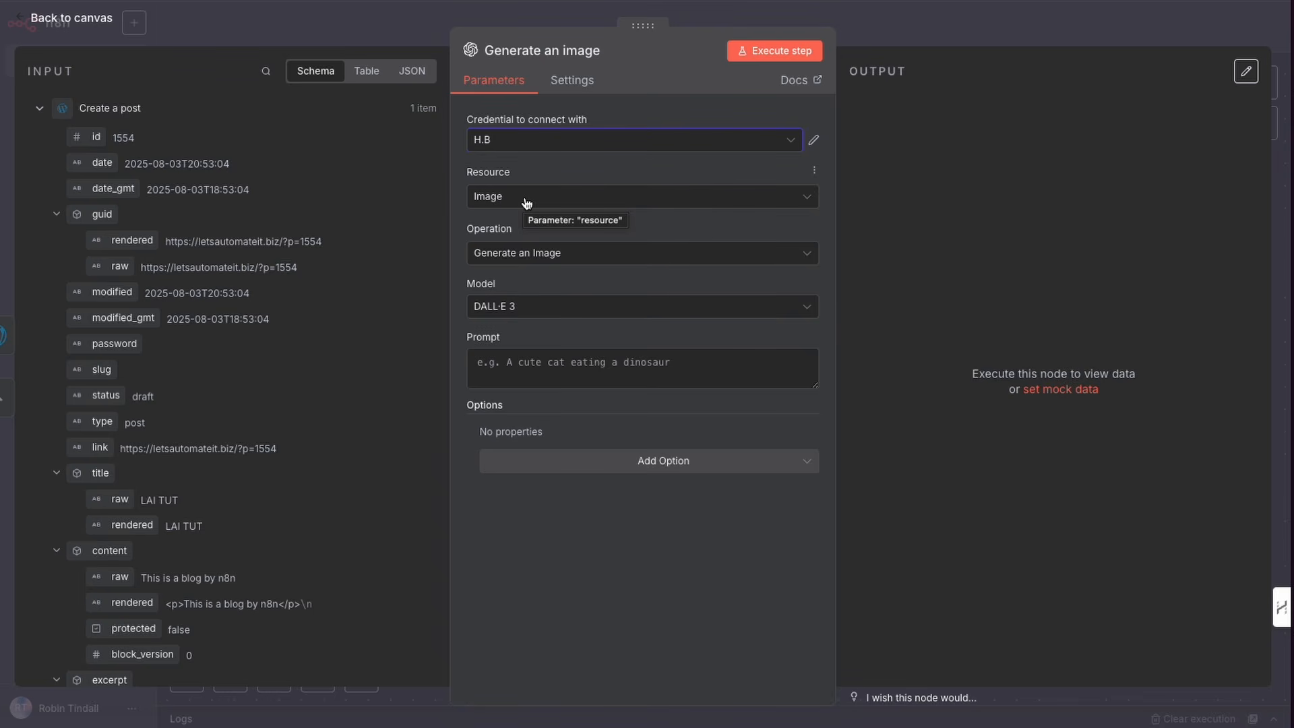
{"action": "left_click", "coordinate": [536, 307]}
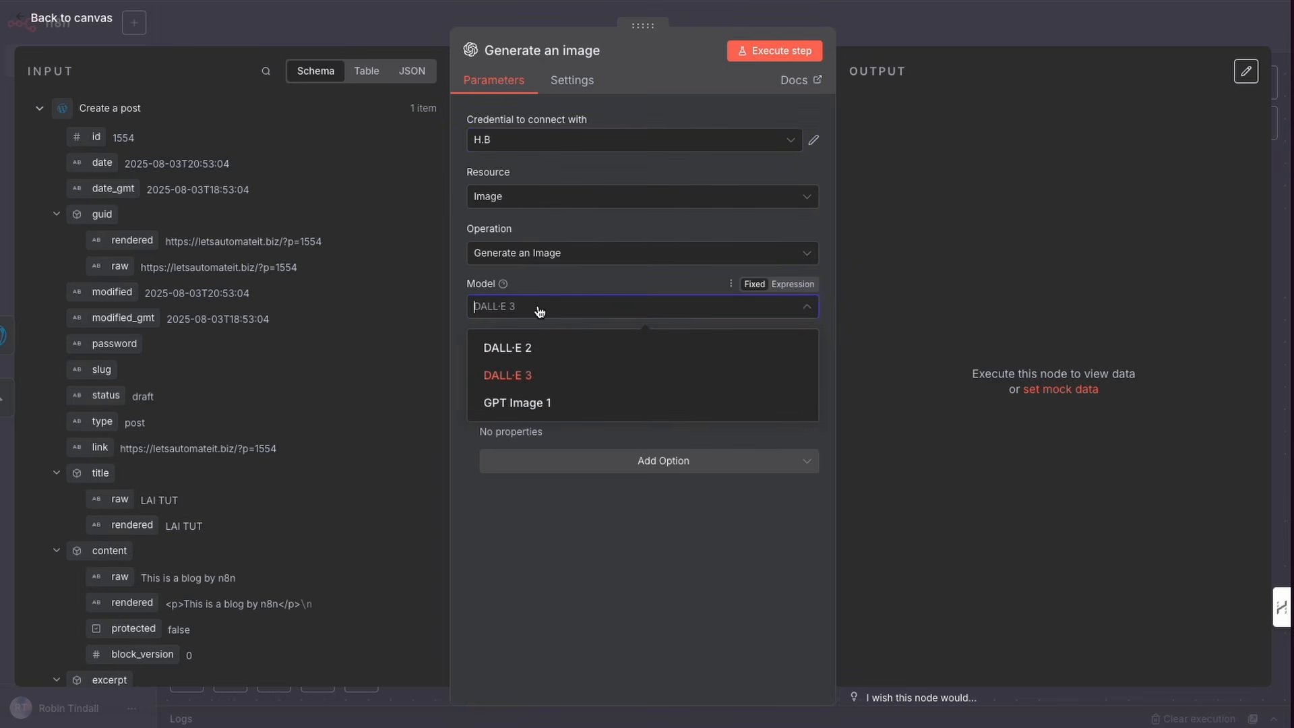
{"action": "left_click", "coordinate": [515, 403]}
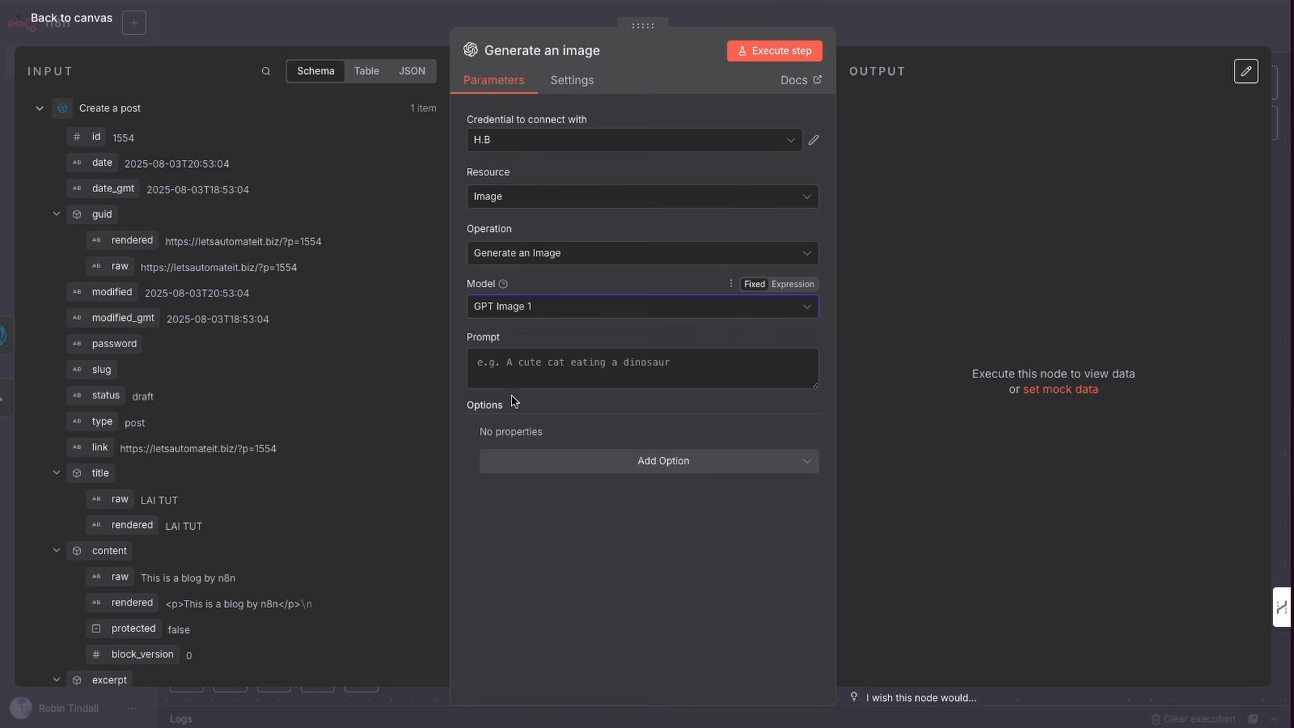
Step: Enter the prompt "A cute cat eating a dinosaur"
{"action": "left_click", "coordinate": [526, 365]}
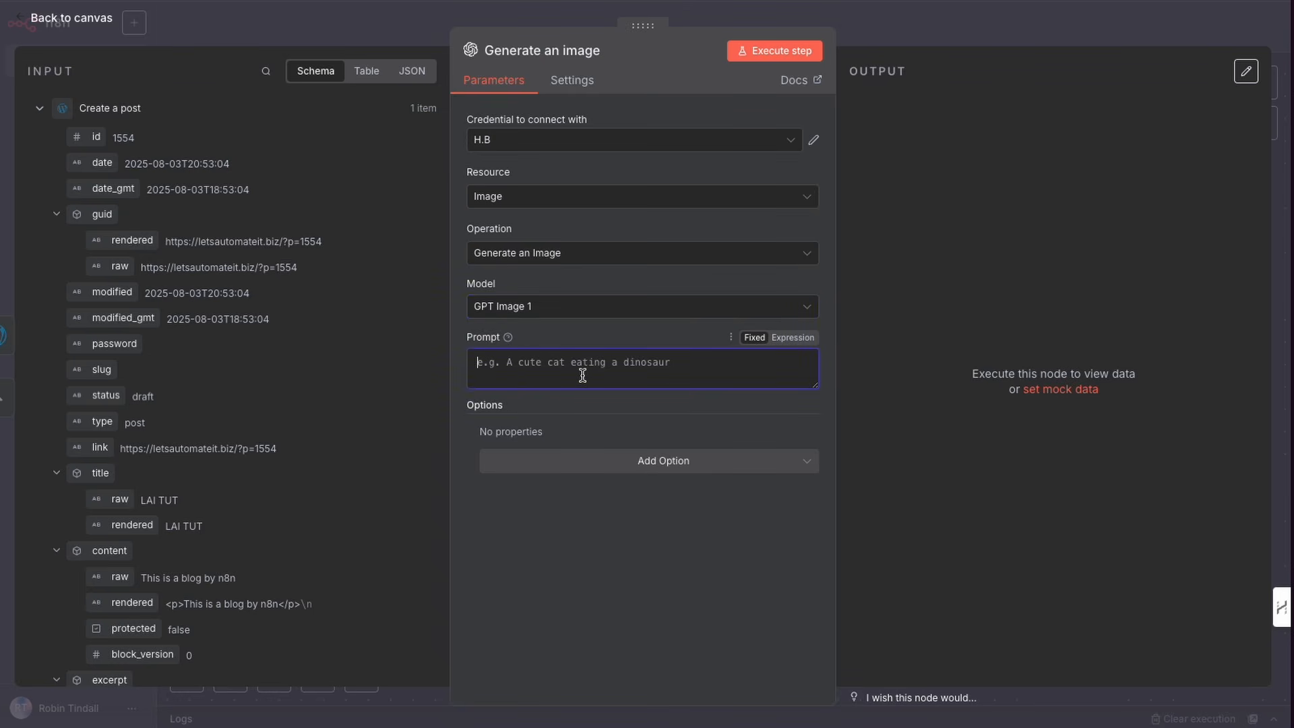
{"action": "type", "text": "A cute cat eating a dinosaur"}
Step: Add the Quality option set to Low and the Resolution option set to 1536x1024
{"action": "left_click", "coordinate": [604, 472]}
{"action": "left_click", "coordinate": [535, 502]}
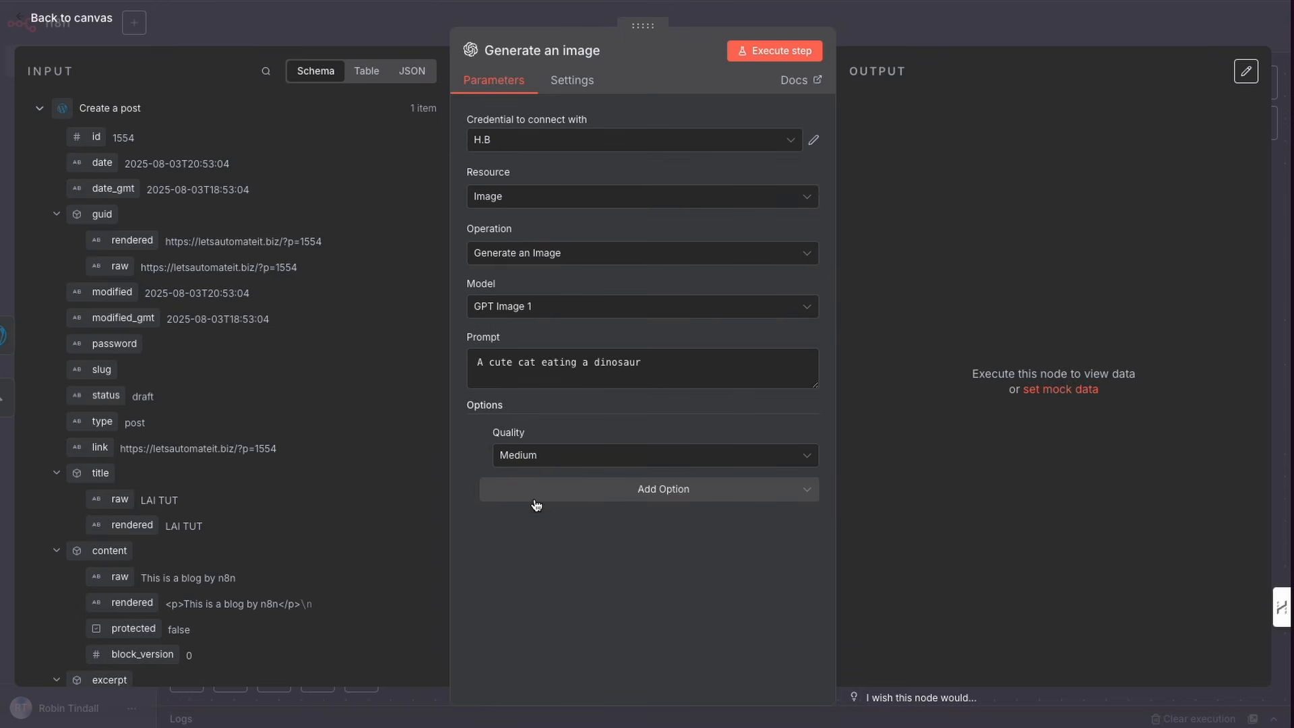
{"action": "left_click", "coordinate": [576, 463]}
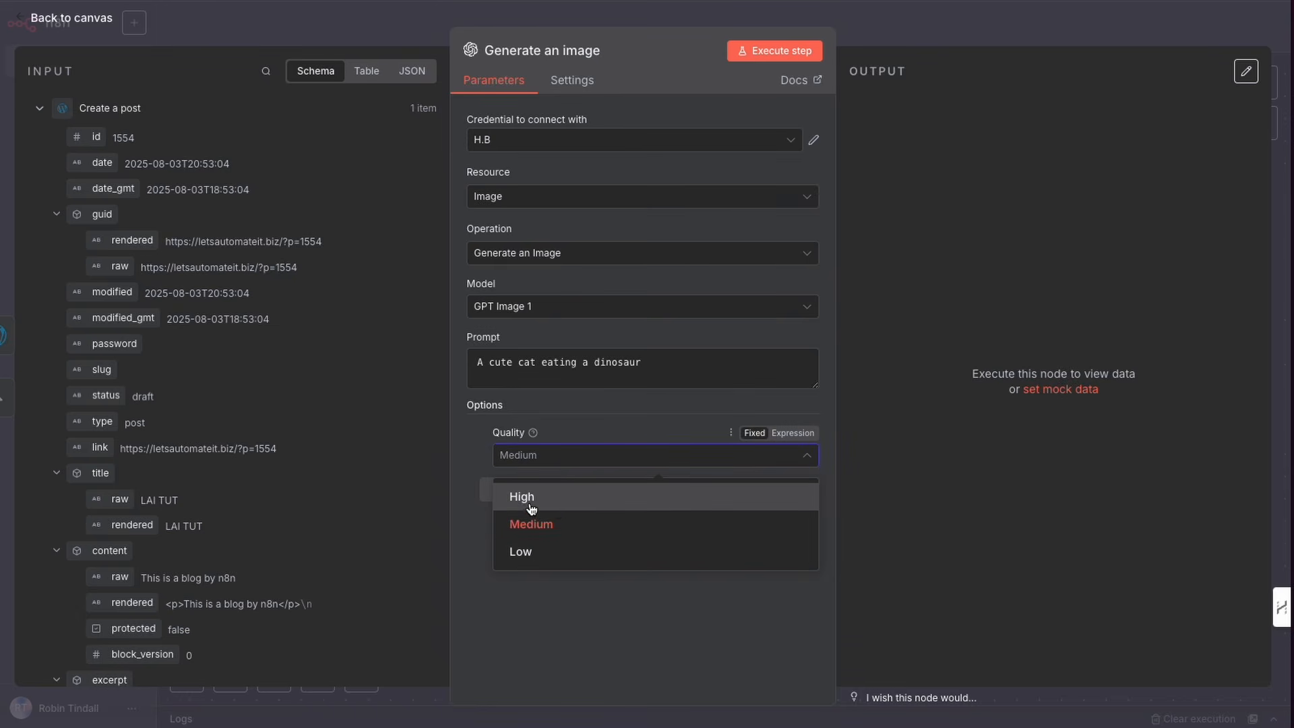
{"action": "left_click", "coordinate": [531, 551]}
{"action": "left_click", "coordinate": [587, 503]}
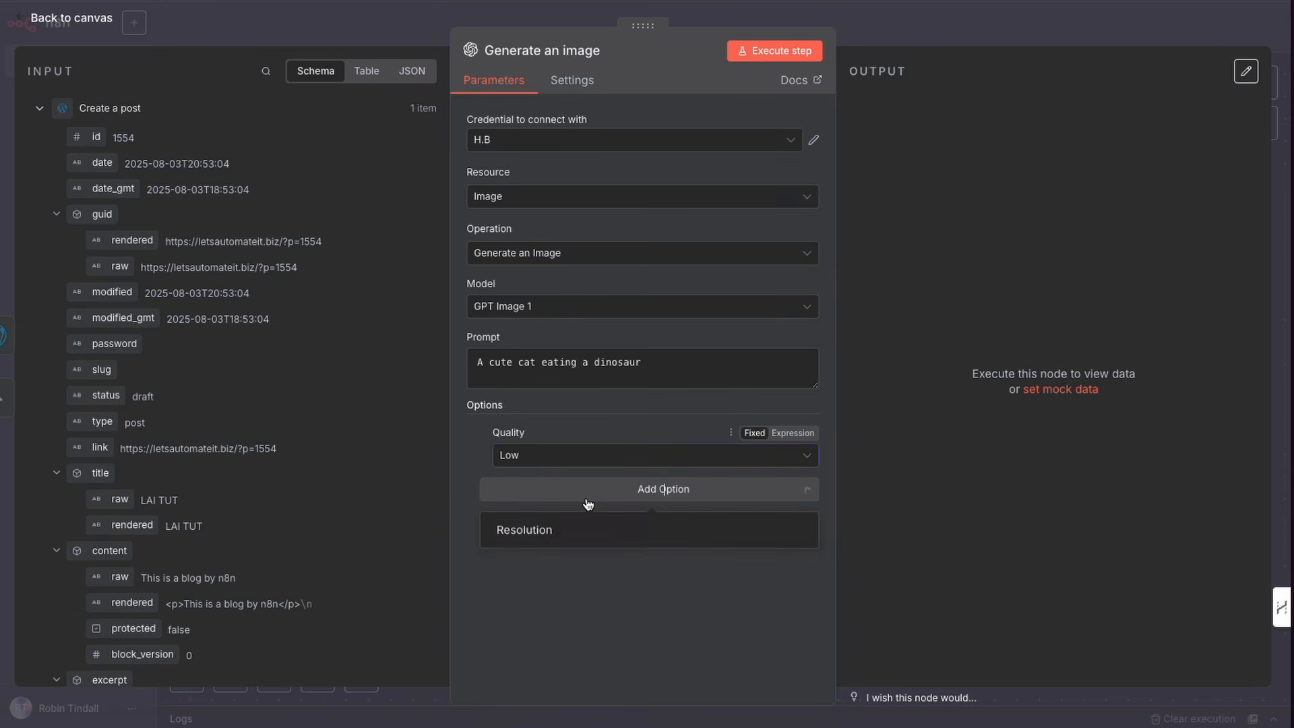
{"action": "left_click", "coordinate": [549, 531]}
{"action": "left_click", "coordinate": [575, 516]}
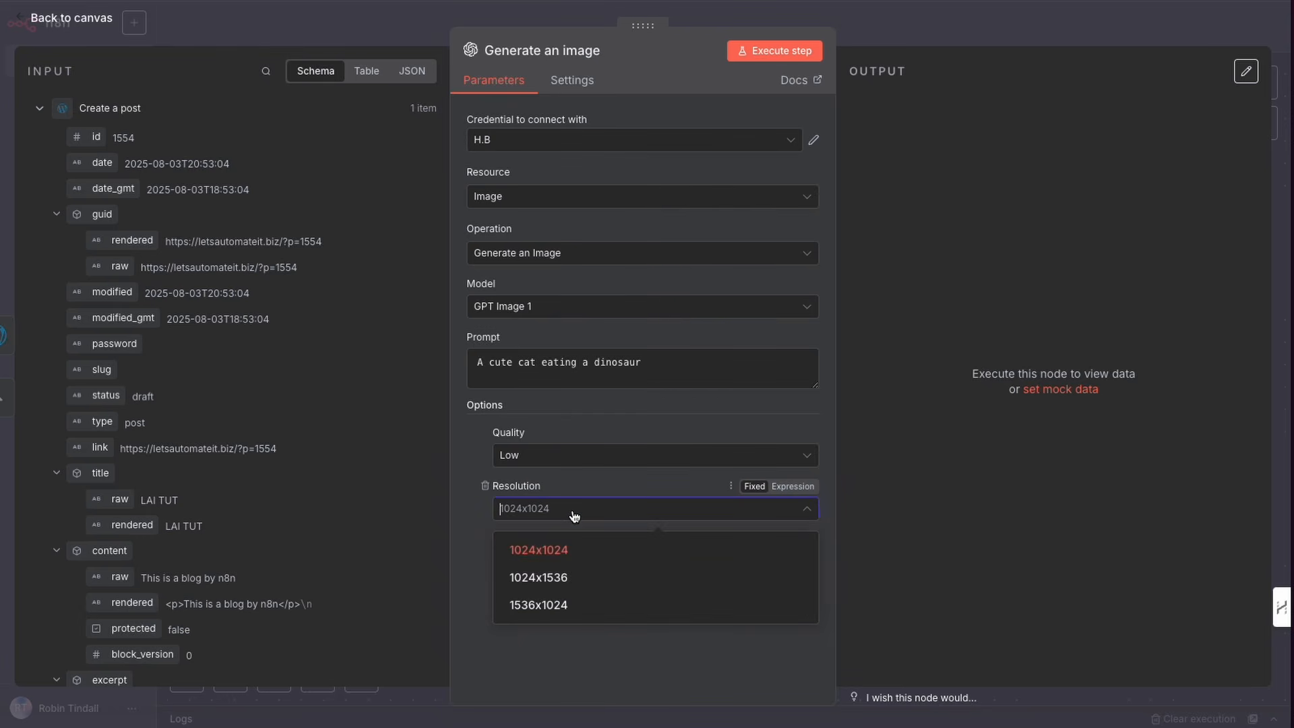
{"action": "left_click", "coordinate": [547, 607]}
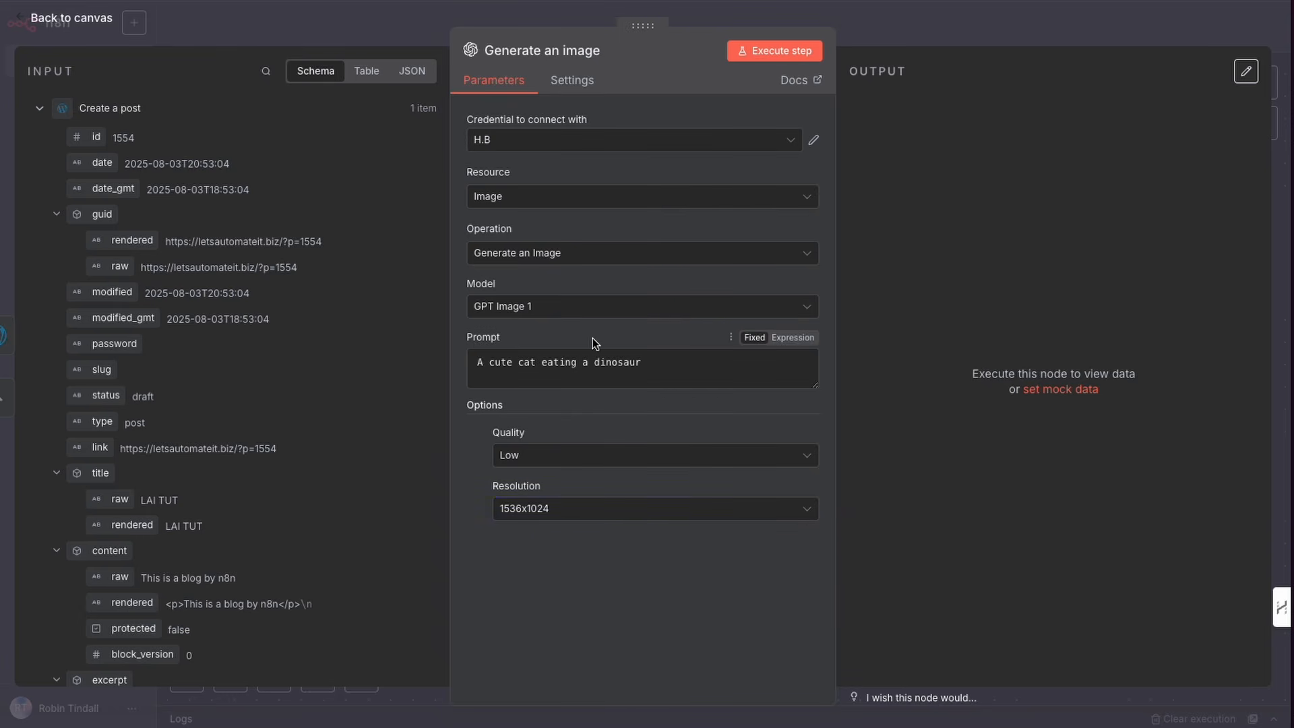
Step: Execute the image step, view the generated image, and return to the canvas
{"action": "left_click", "coordinate": [781, 62]}
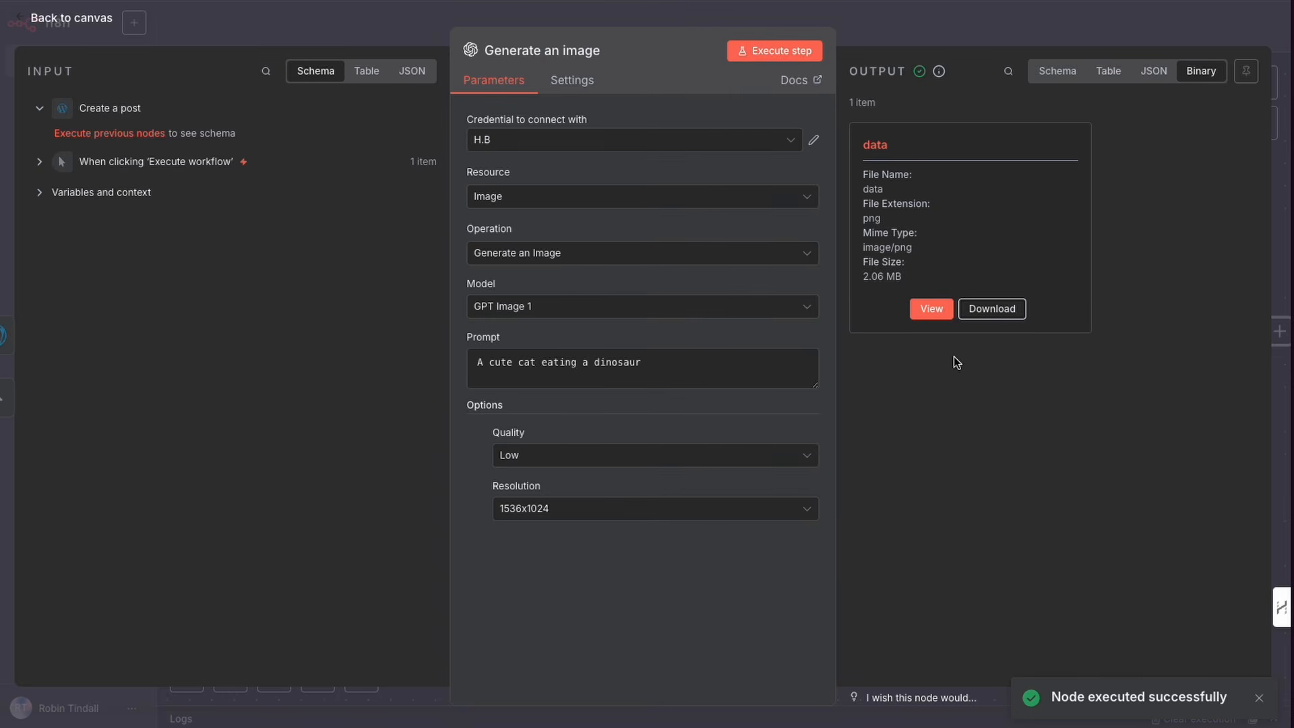
{"action": "left_click", "coordinate": [936, 317]}
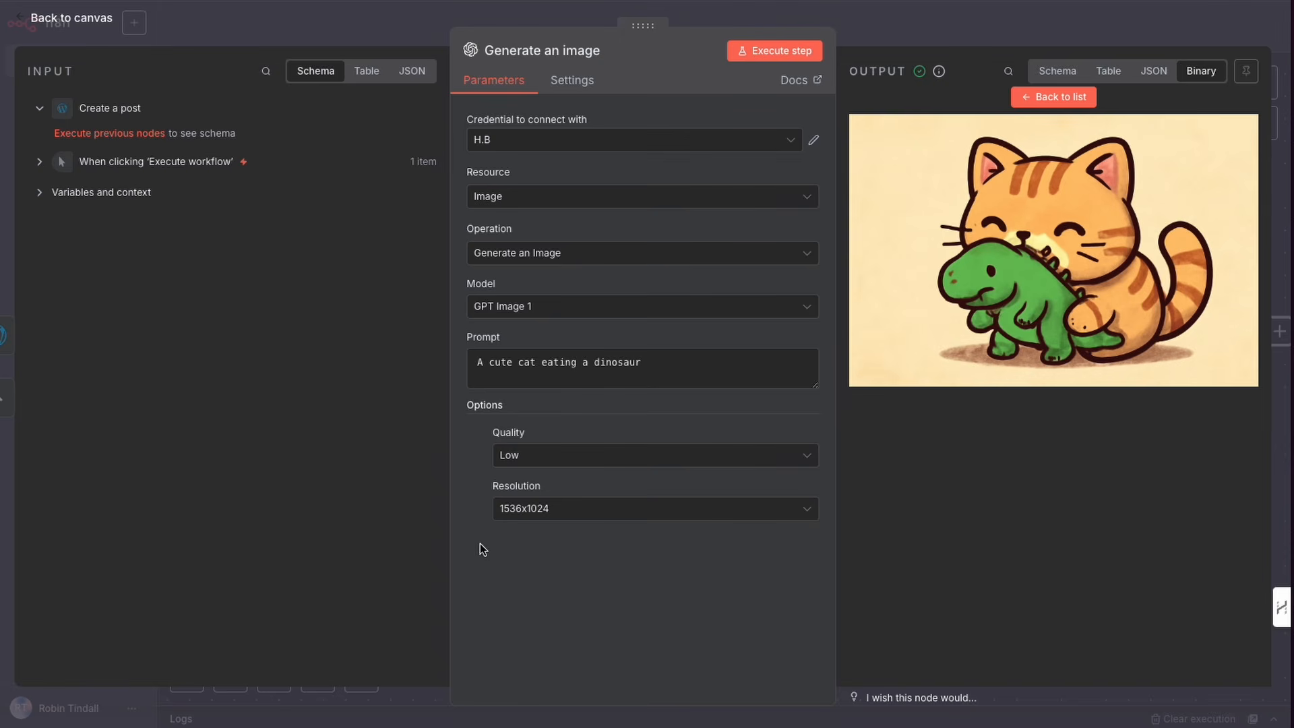
{"action": "left_click_drag", "start_coordinate": [459, 583], "coordinate": [486, 491]}
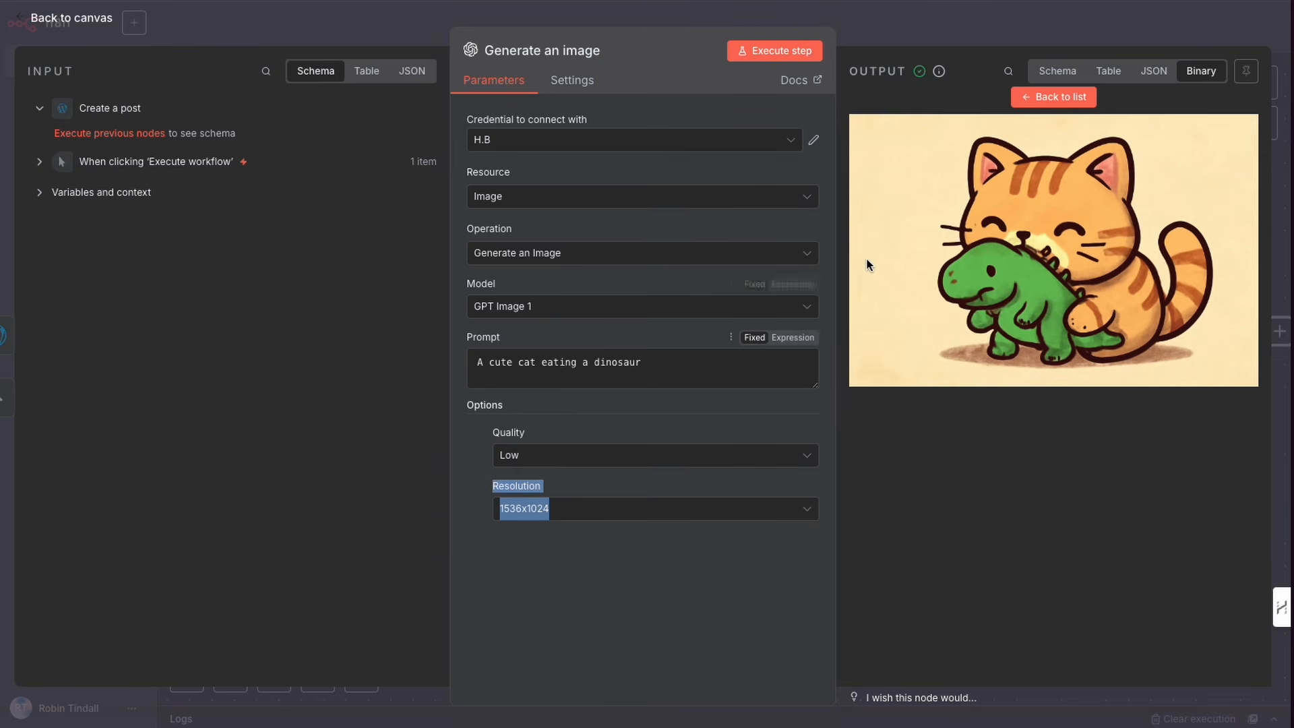
{"action": "left_click", "coordinate": [878, 35]}
Step: Examine the Create a post and Generate an image nodes on the workflow canvas
{"action": "left_click_drag", "start_coordinate": [785, 367], "coordinate": [152, 334]}
{"action": "left_click", "coordinate": [943, 384]}
{"action": "scroll", "coordinate": [666, 426], "scroll_direction": "right", "scroll_amount": 2}
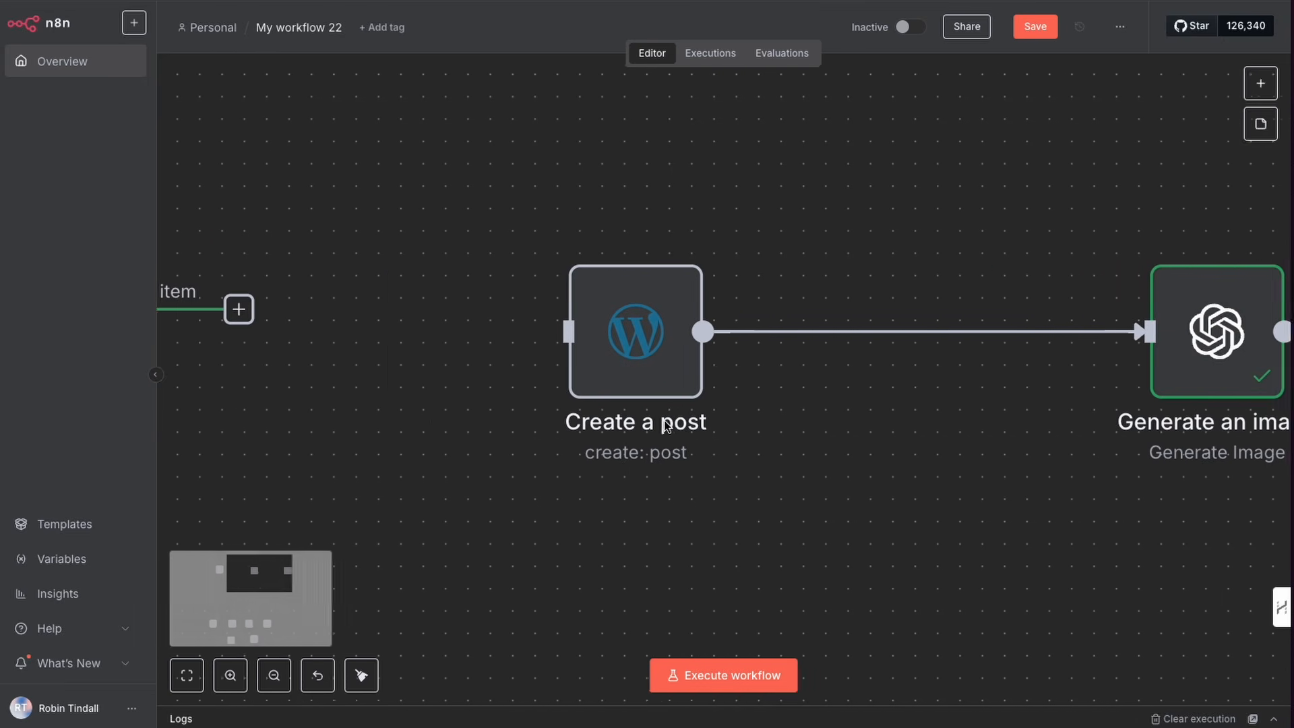
{"action": "scroll", "coordinate": [666, 426], "scroll_direction": "right", "scroll_amount": 3}
{"action": "left_click_drag", "start_coordinate": [983, 367], "coordinate": [662, 347]}
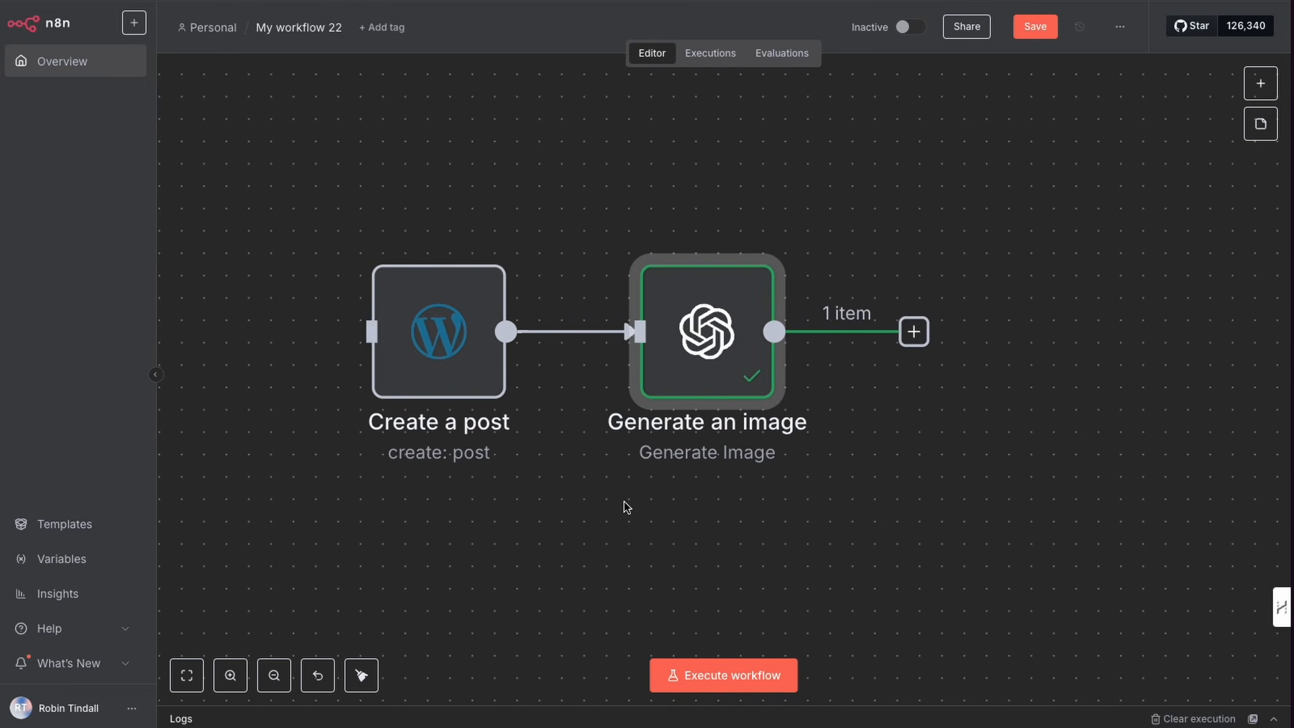
{"action": "scroll", "coordinate": [721, 459], "scroll_direction": "right", "scroll_amount": 3}
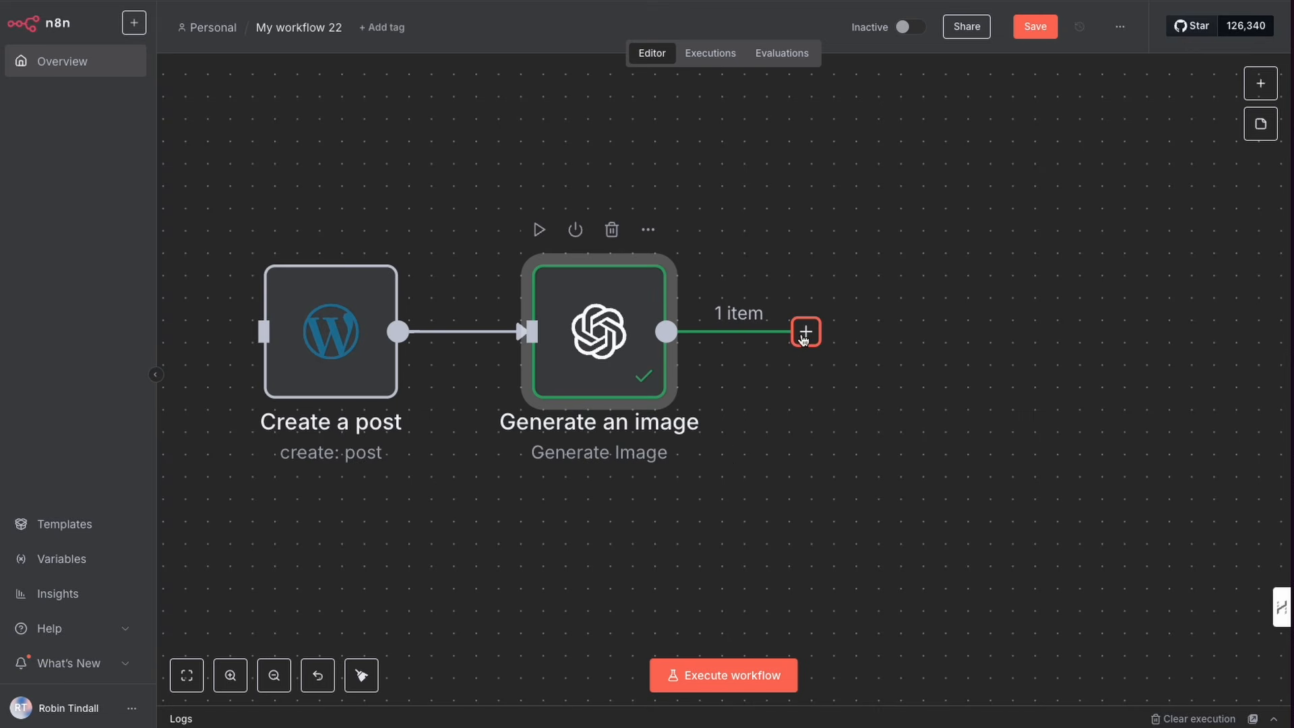
Step: Add an Edit Image node with the Resize Image action after the Generate an image node
{"action": "double_click", "coordinate": [608, 354]}
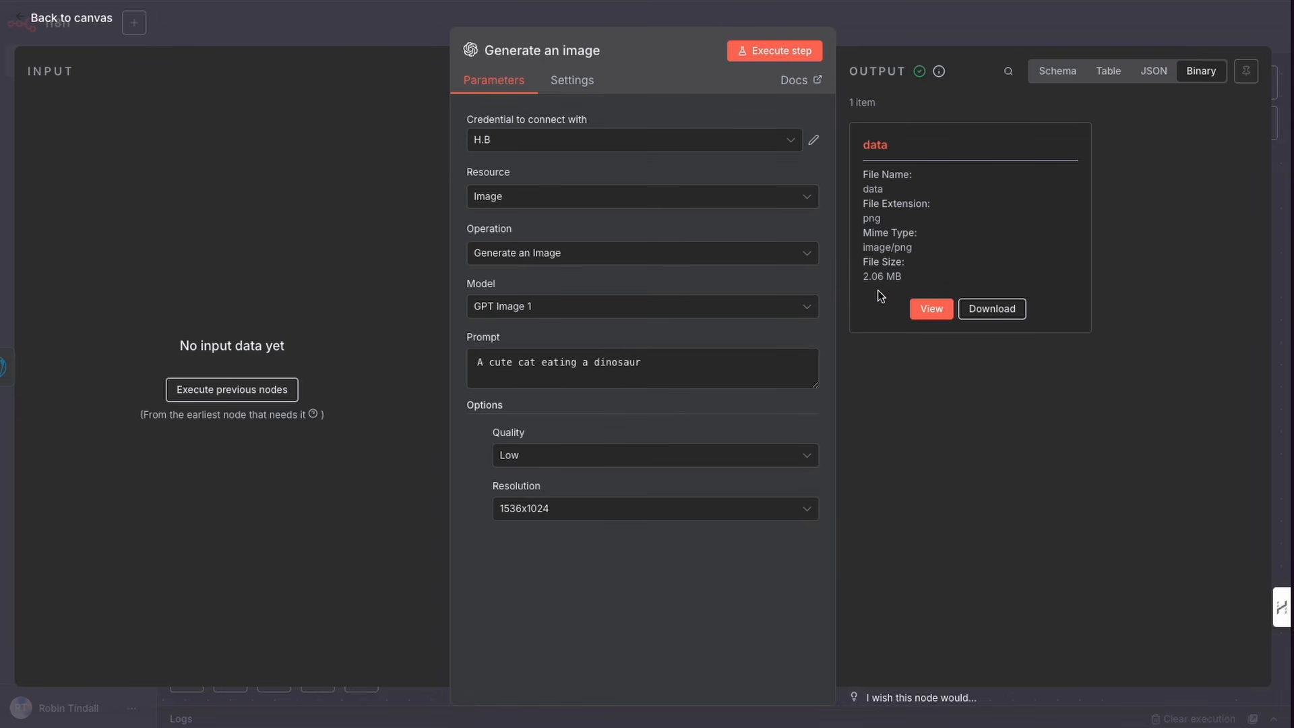
{"action": "left_click", "coordinate": [904, 34]}
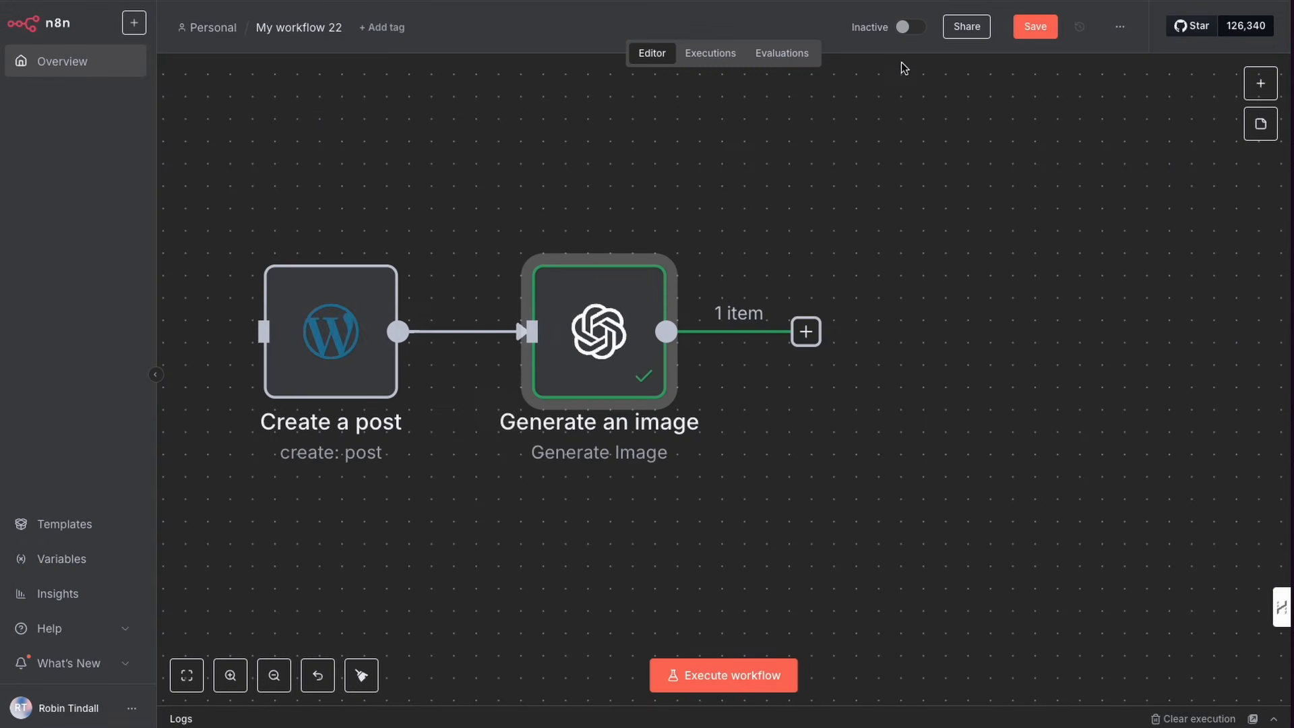
{"action": "left_click", "coordinate": [808, 341]}
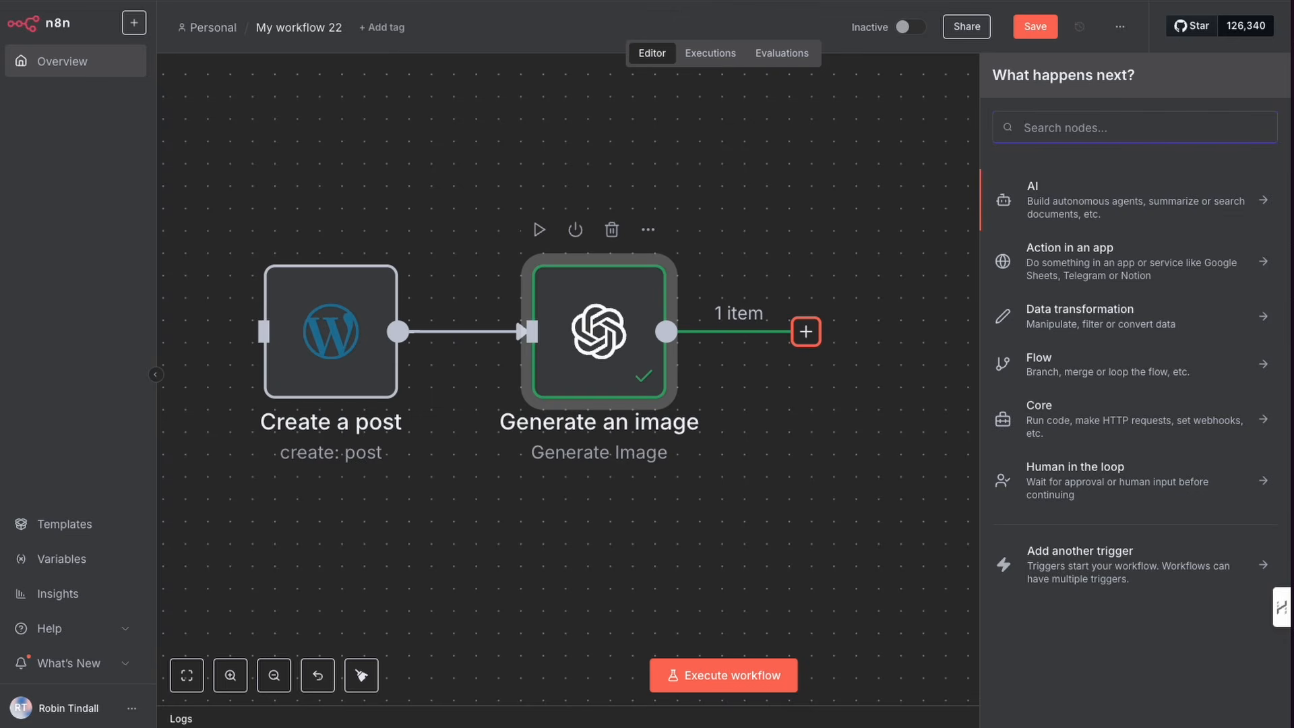
{"action": "type", "text": "image"}
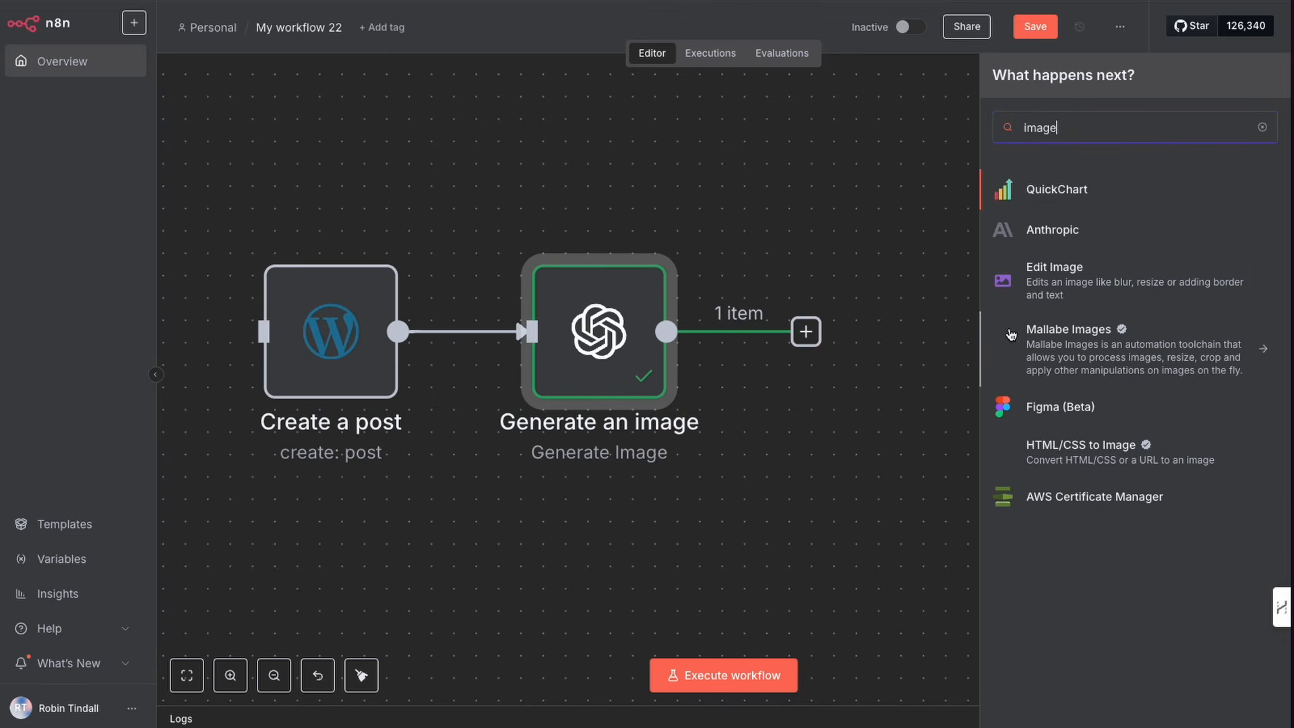
{"action": "left_click", "coordinate": [1059, 289]}
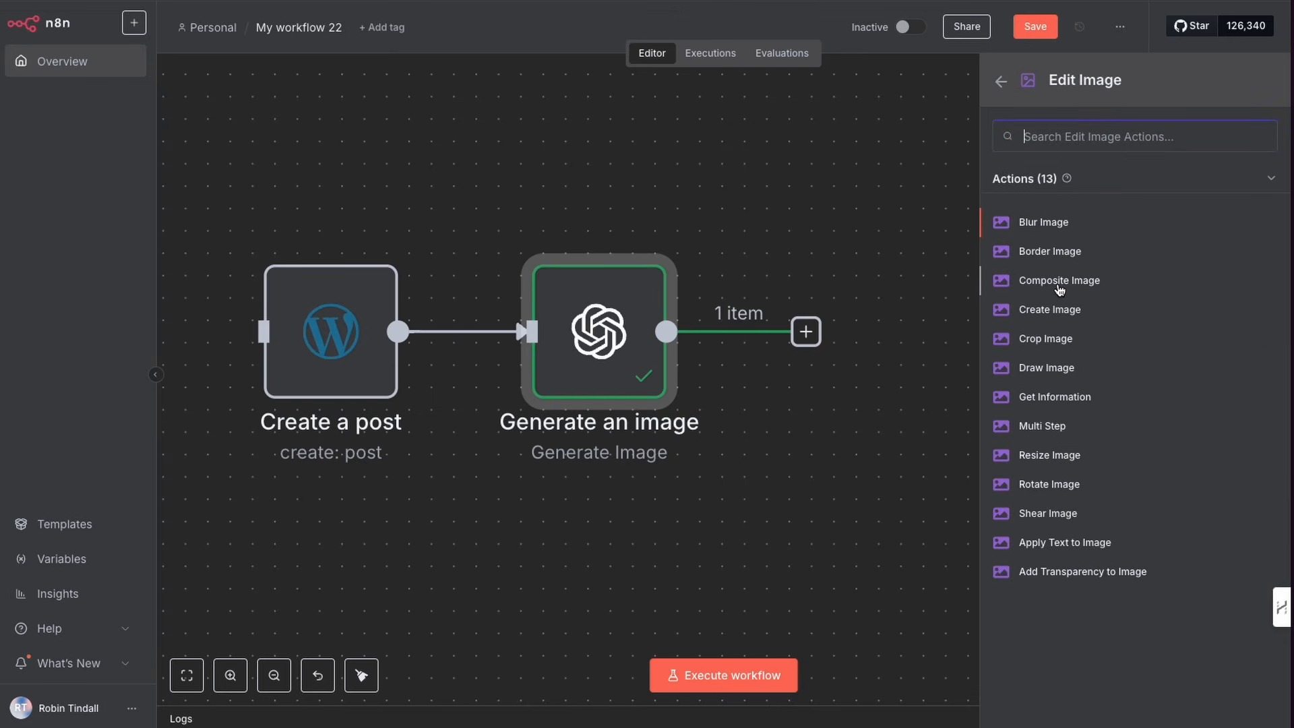
{"action": "left_click", "coordinate": [1042, 459]}
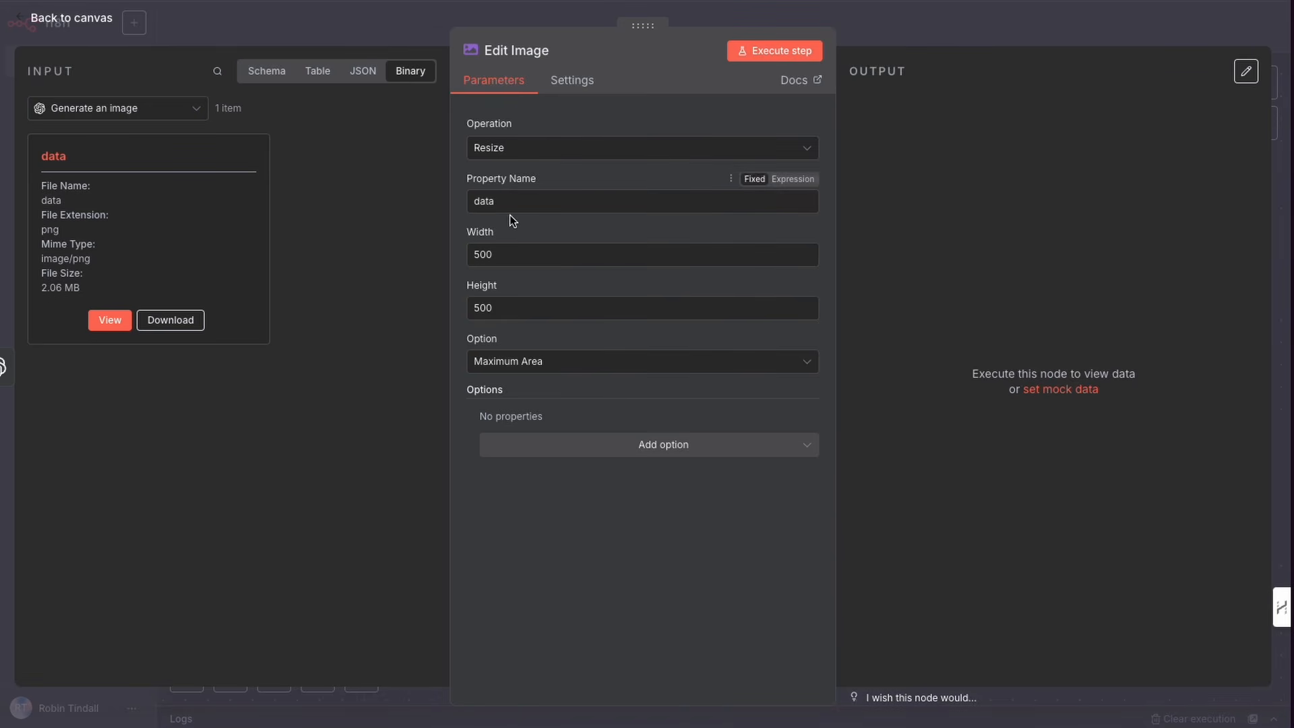
Step: Execute the Edit Image resize step with its default 500 by 500 settings and return to the canvas
{"action": "left_click", "coordinate": [544, 364]}
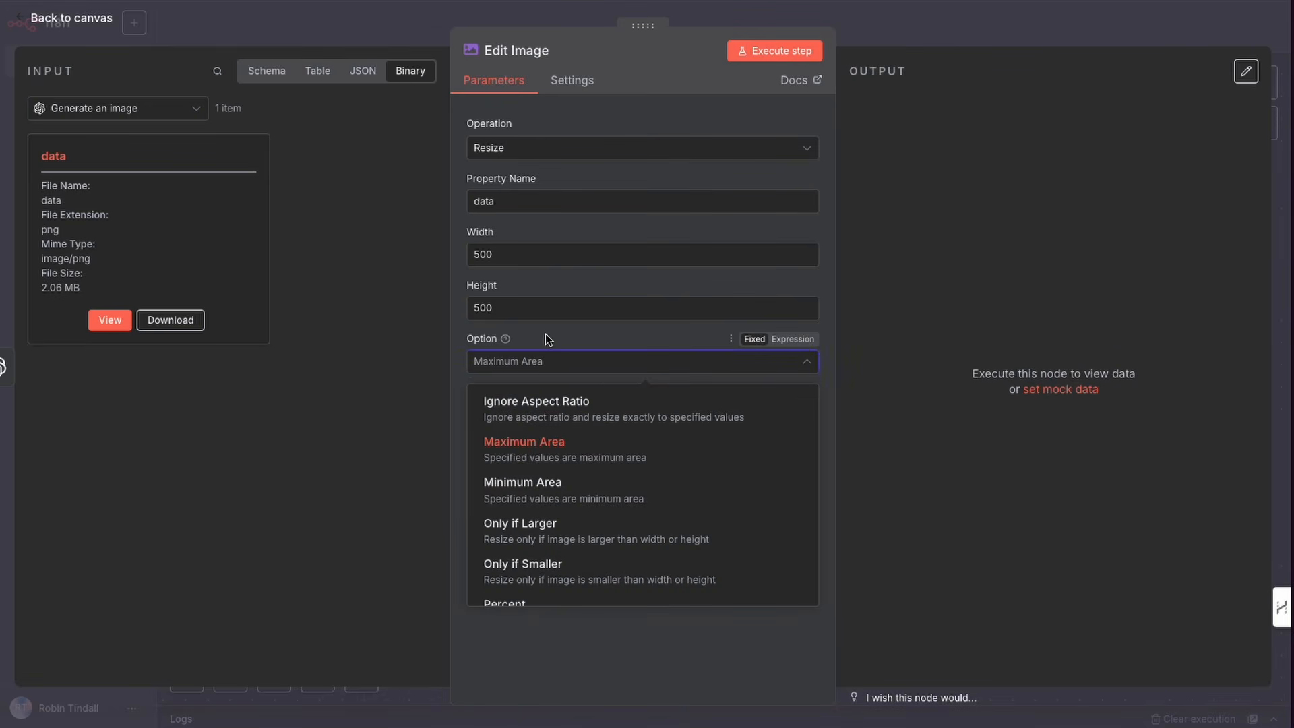
{"action": "left_click", "coordinate": [545, 333]}
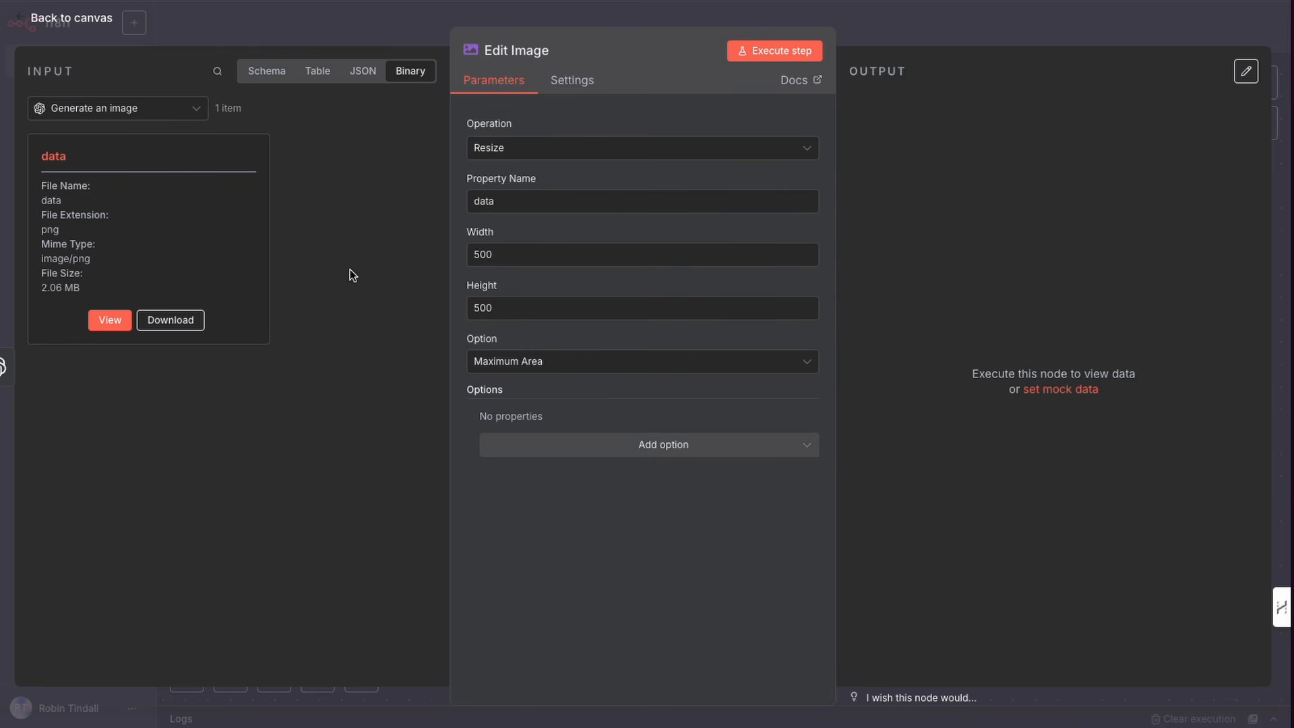
{"action": "mouse_move", "coordinate": [502, 234]}
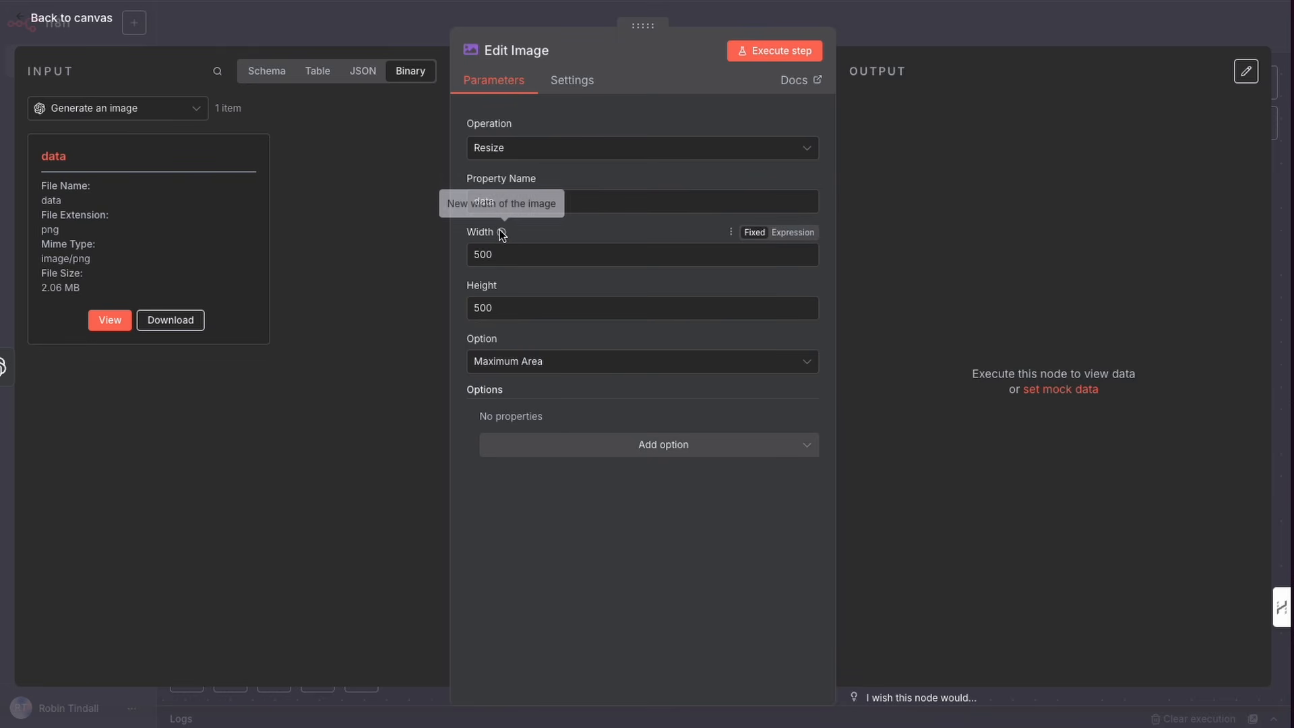
{"action": "mouse_move", "coordinate": [354, 333]}
{"action": "left_mouse_down"}
{"action": "mouse_move", "coordinate": [78, 167]}
{"action": "mouse_move", "coordinate": [301, 179]}
{"action": "mouse_move", "coordinate": [458, 213]}
{"action": "left_mouse_up"}
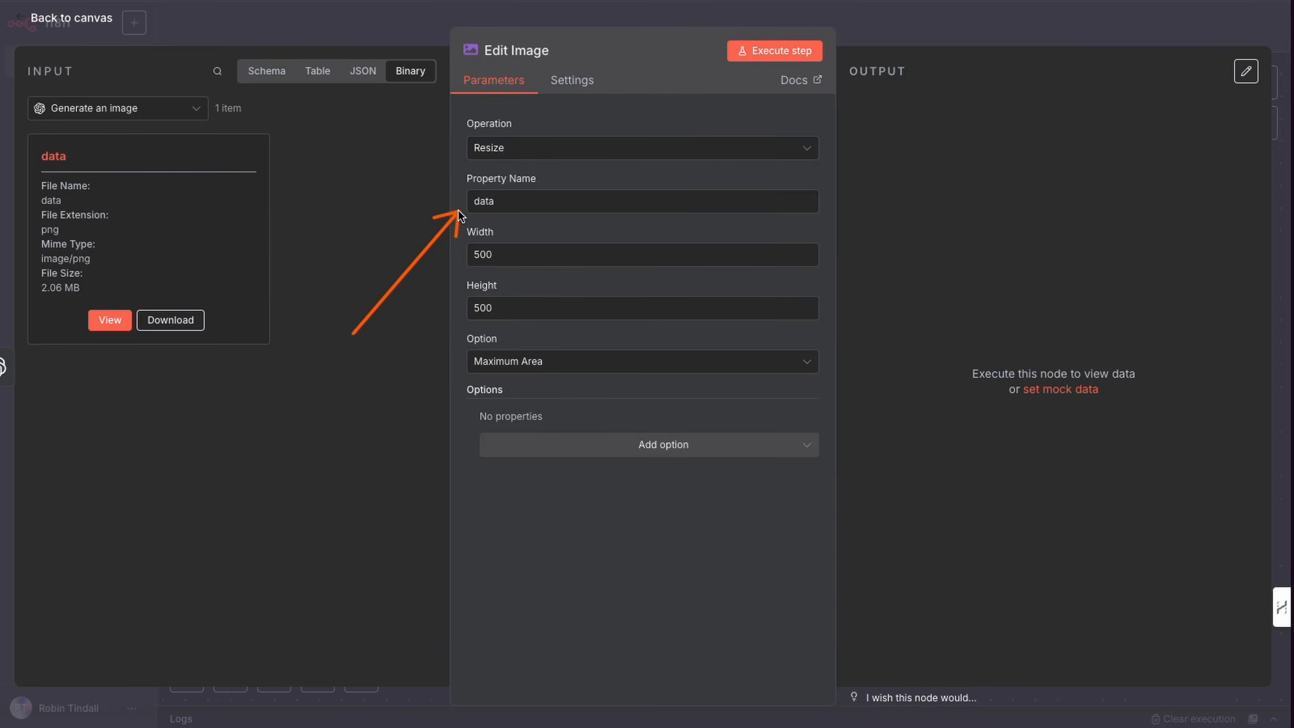
{"action": "left_click", "coordinate": [777, 52]}
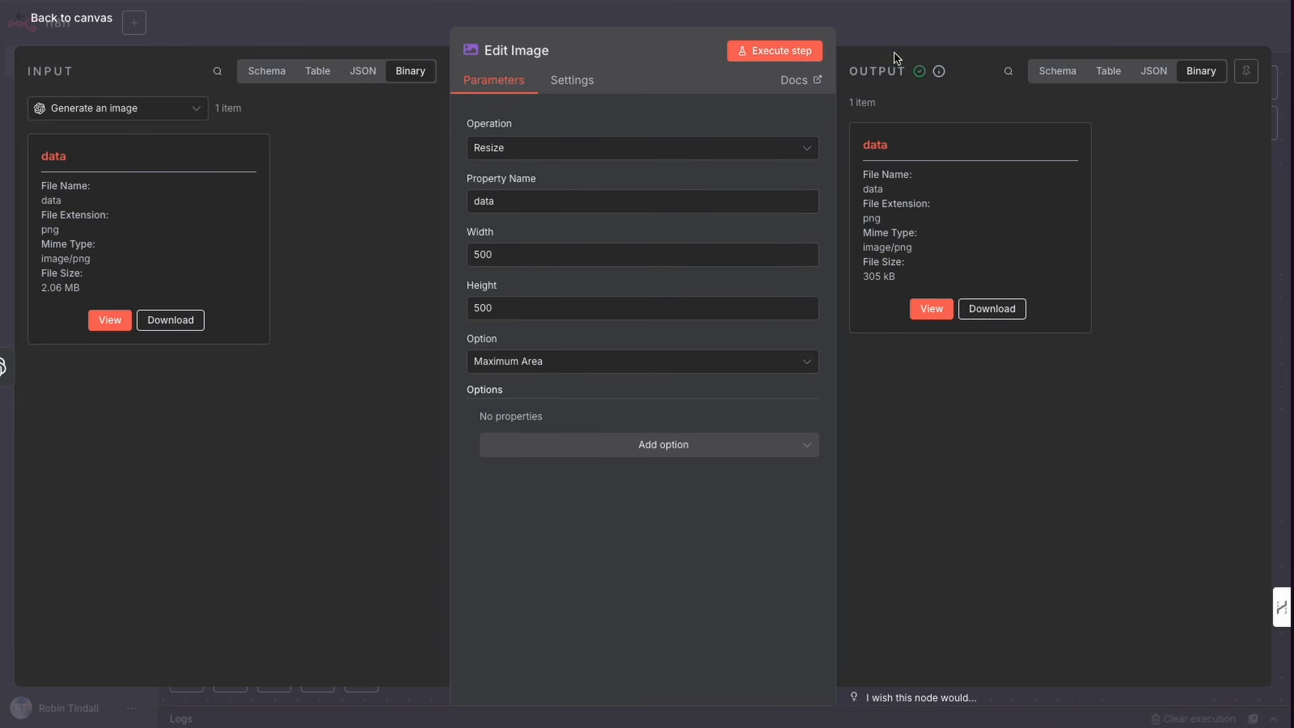
{"action": "left_click", "coordinate": [893, 35]}
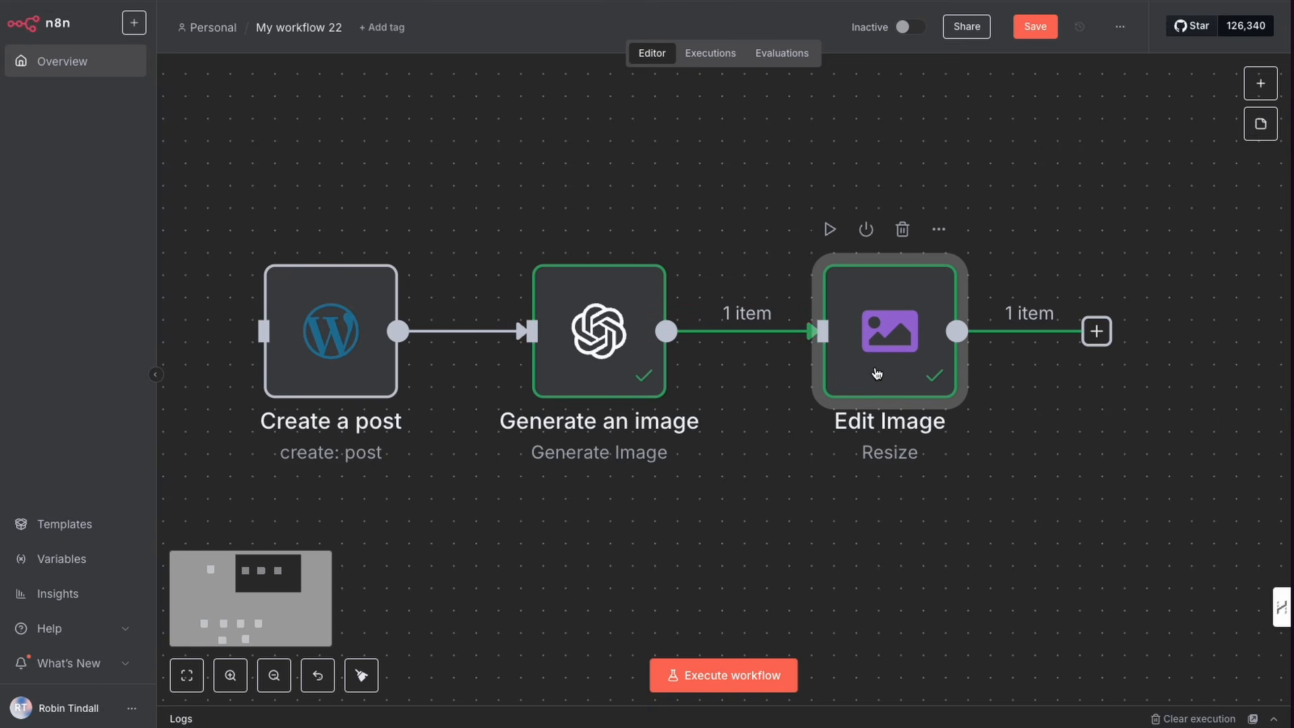
{"action": "left_click", "coordinate": [1261, 84]}
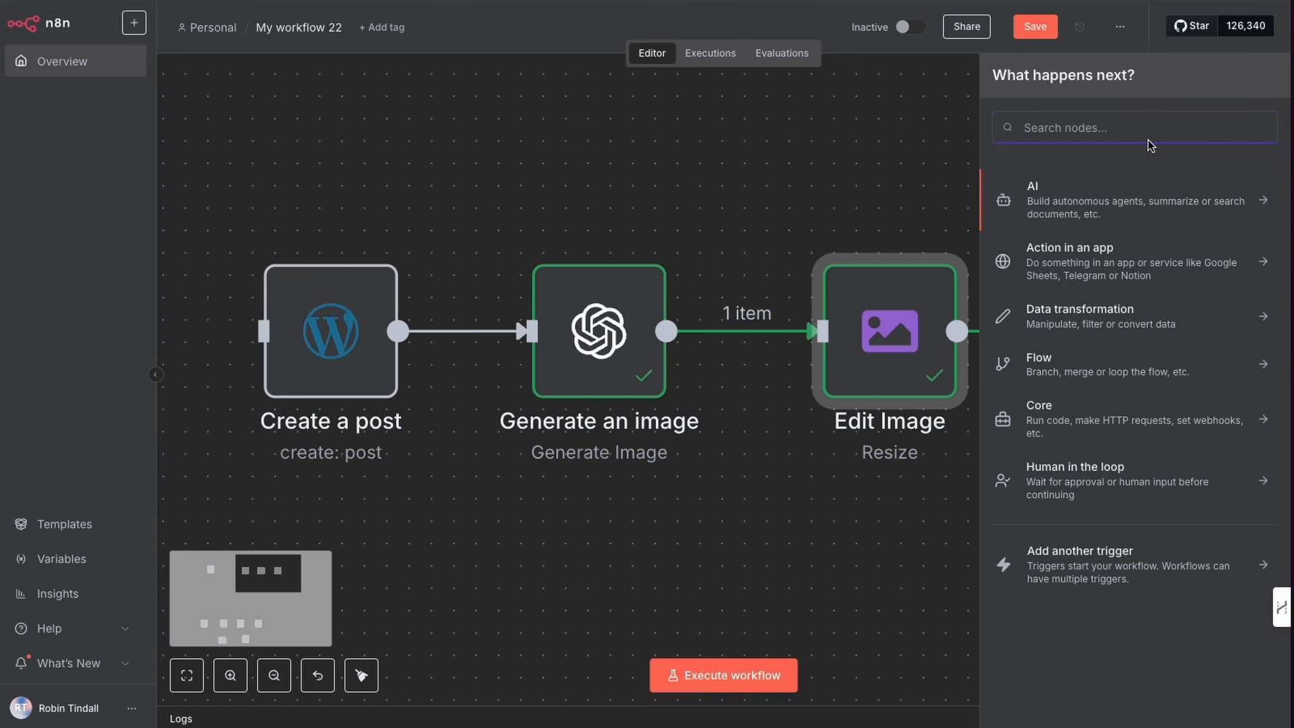
{"action": "type", "text": "word"}
{"action": "left_click", "coordinate": [1127, 182]}
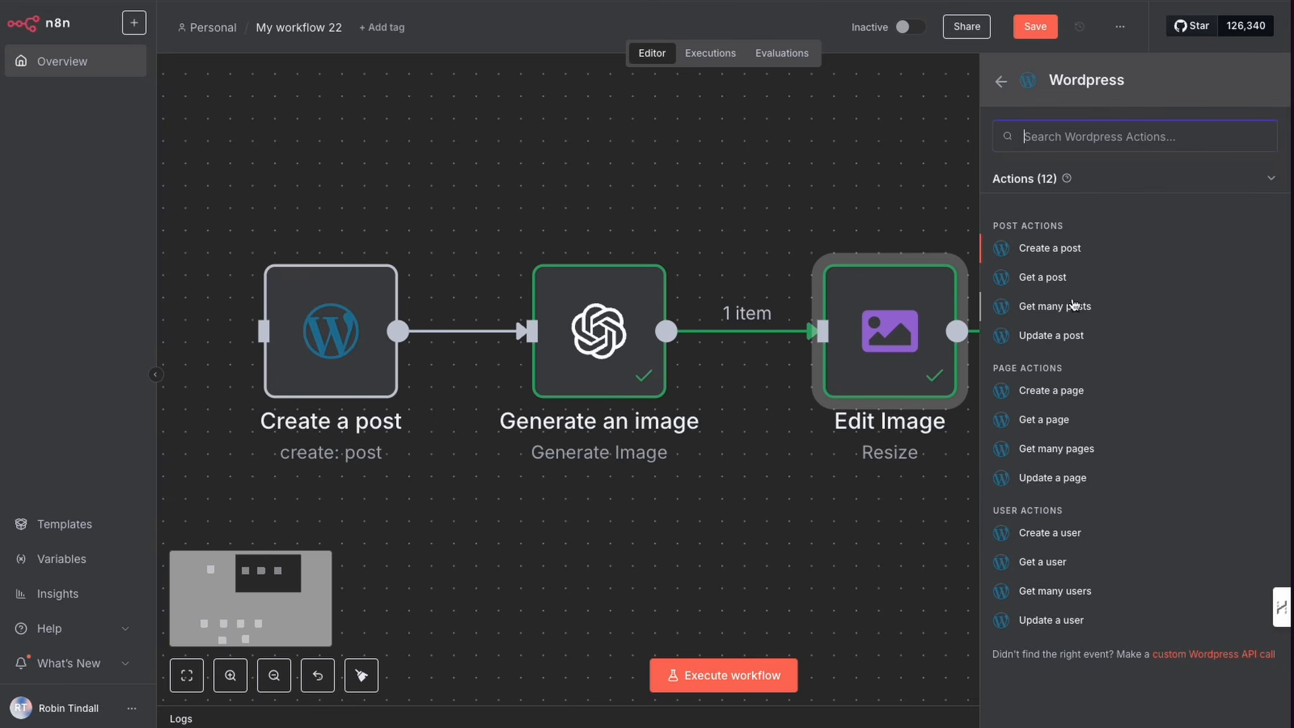
{"action": "left_click", "coordinate": [918, 189]}
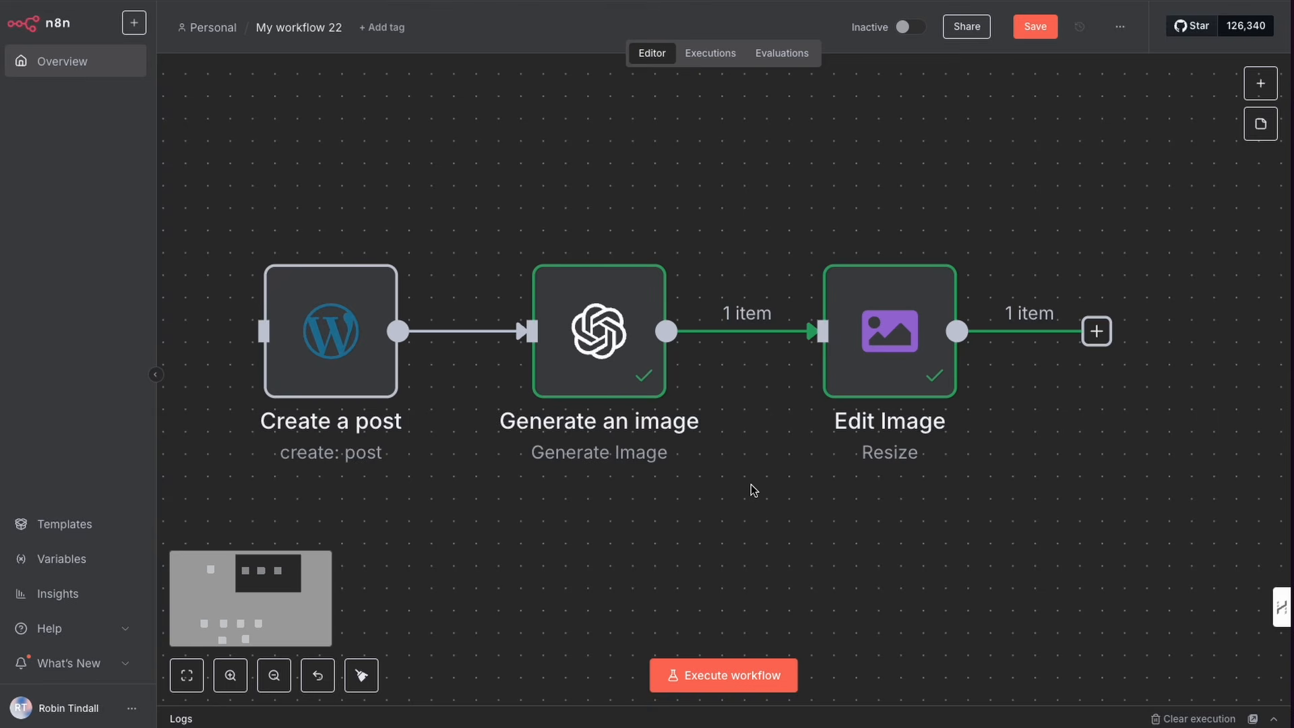
Step: Delete the connection between the Upload Media to WP1 and Update image meta data1 nodes
{"action": "scroll", "coordinate": [754, 490], "scroll_direction": "down", "scroll_amount": 10}
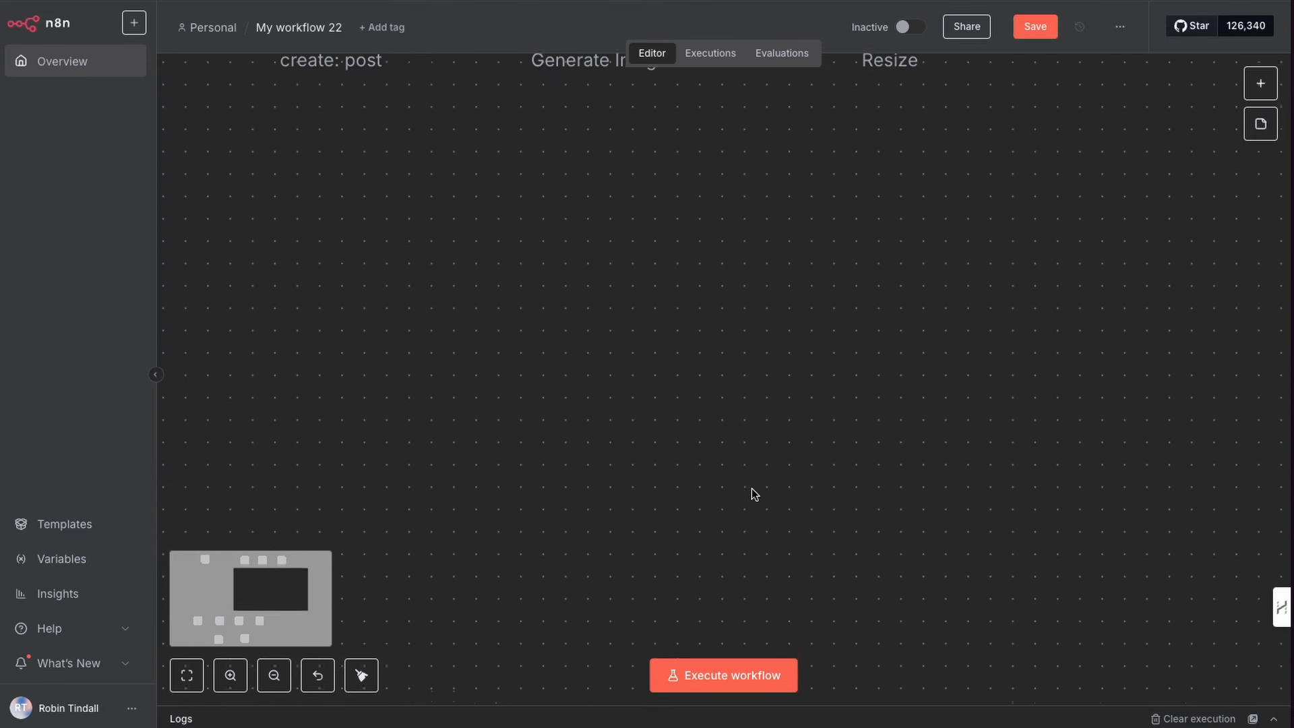
{"action": "scroll", "coordinate": [753, 492], "scroll_direction": "down", "scroll_amount": 4}
{"action": "scroll", "coordinate": [759, 485], "scroll_direction": "left", "scroll_amount": 10}
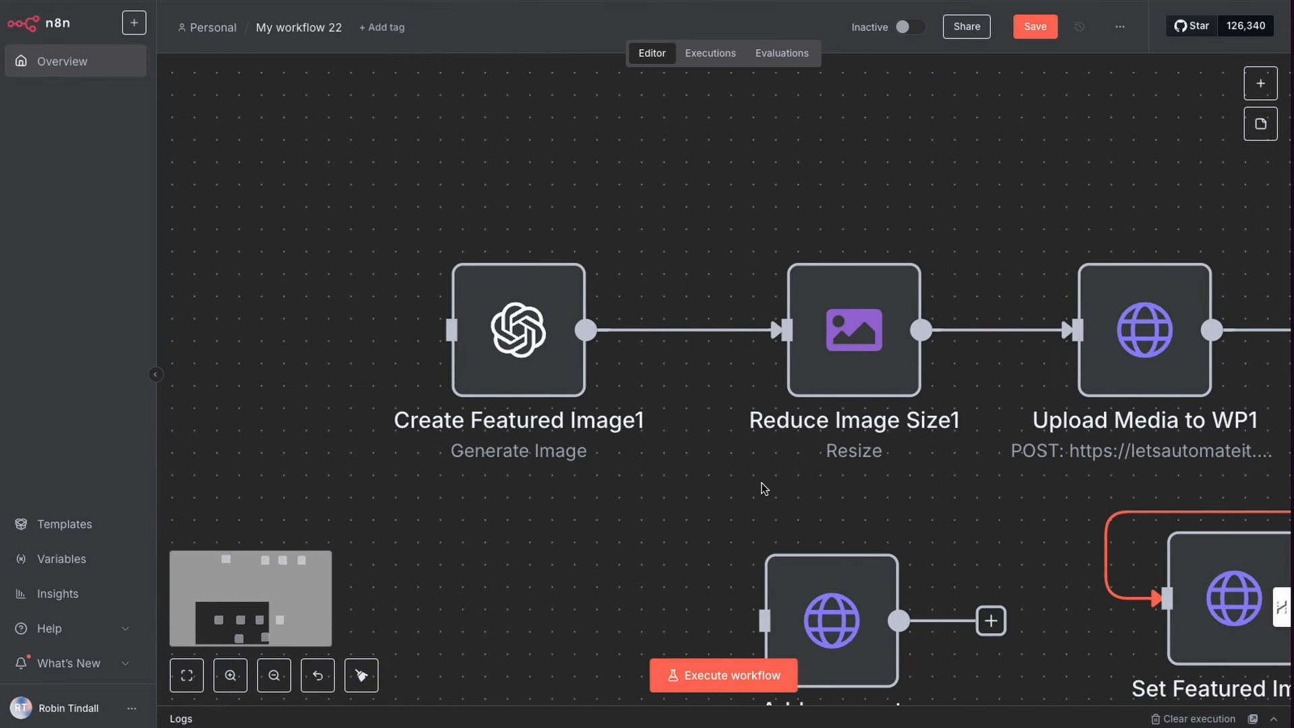
{"action": "scroll", "coordinate": [764, 488], "scroll_direction": "right", "scroll_amount": 5}
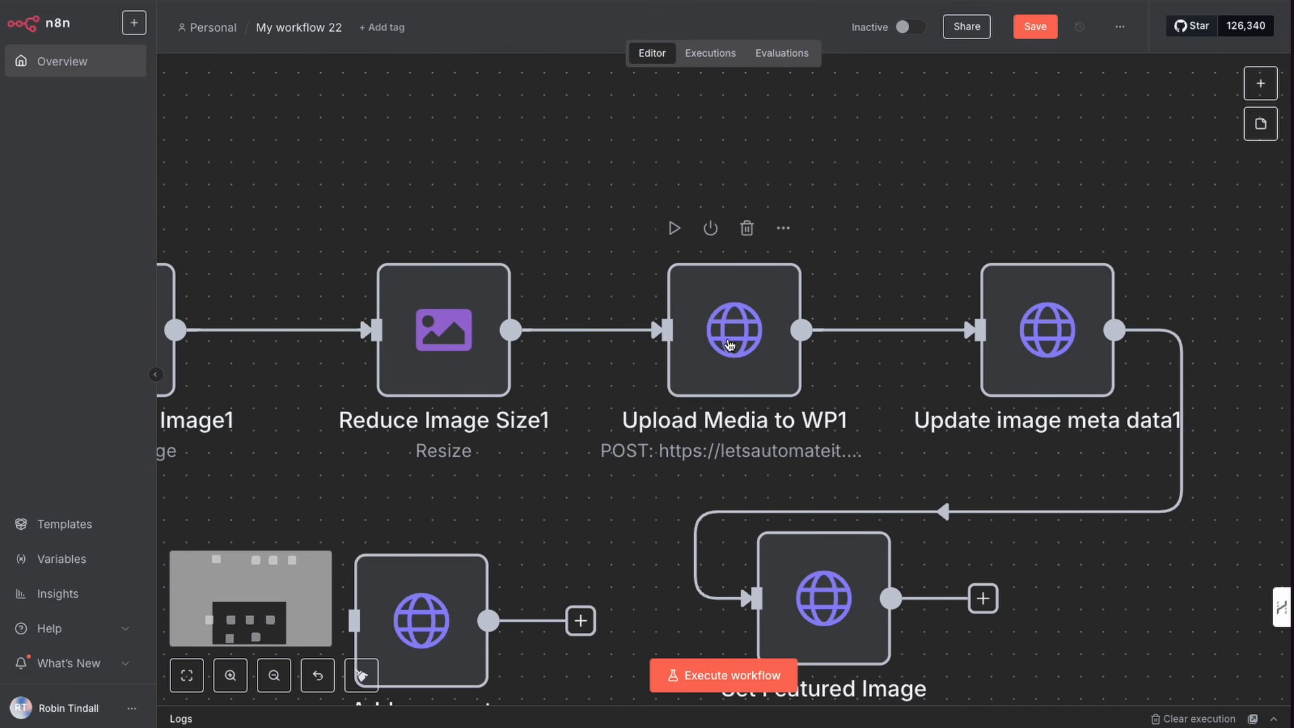
{"action": "left_click", "coordinate": [617, 330]}
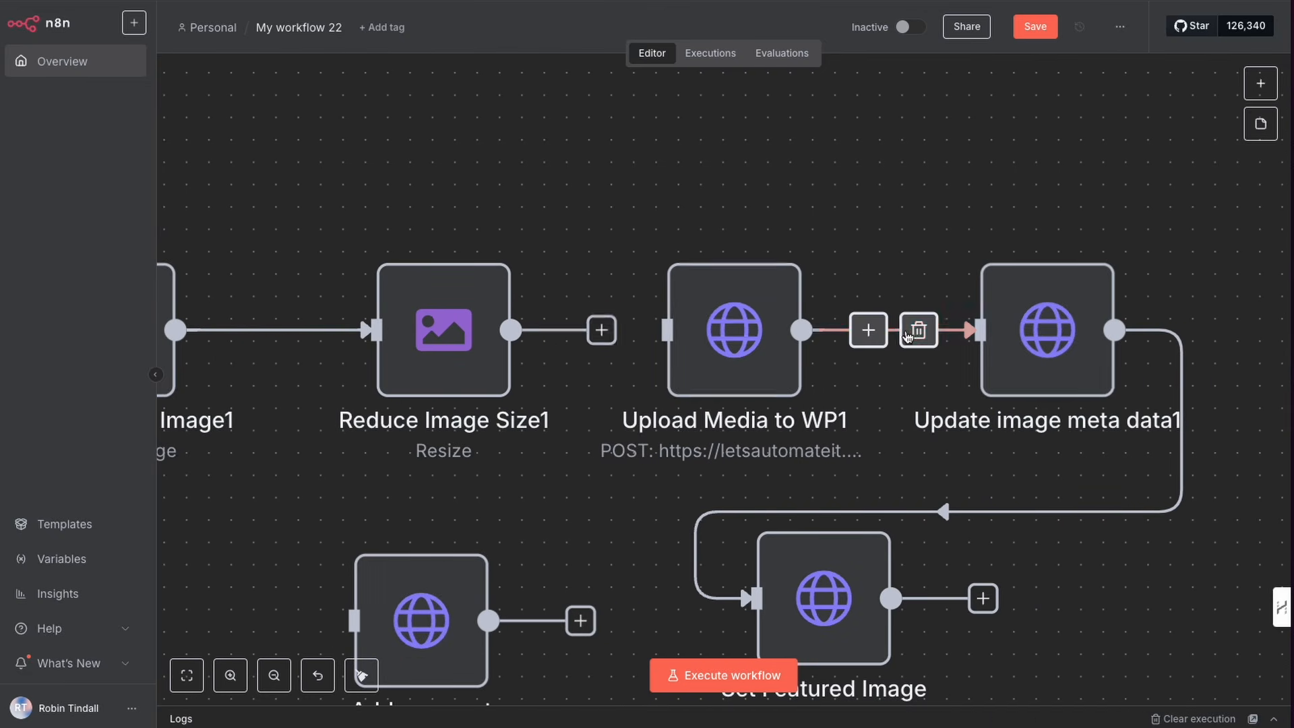
{"action": "left_click", "coordinate": [920, 332]}
Step: Copy the Upload Media to WP1 node, paste it beside Edit Image, and connect Edit Image's output to it
{"action": "left_click", "coordinate": [735, 349]}
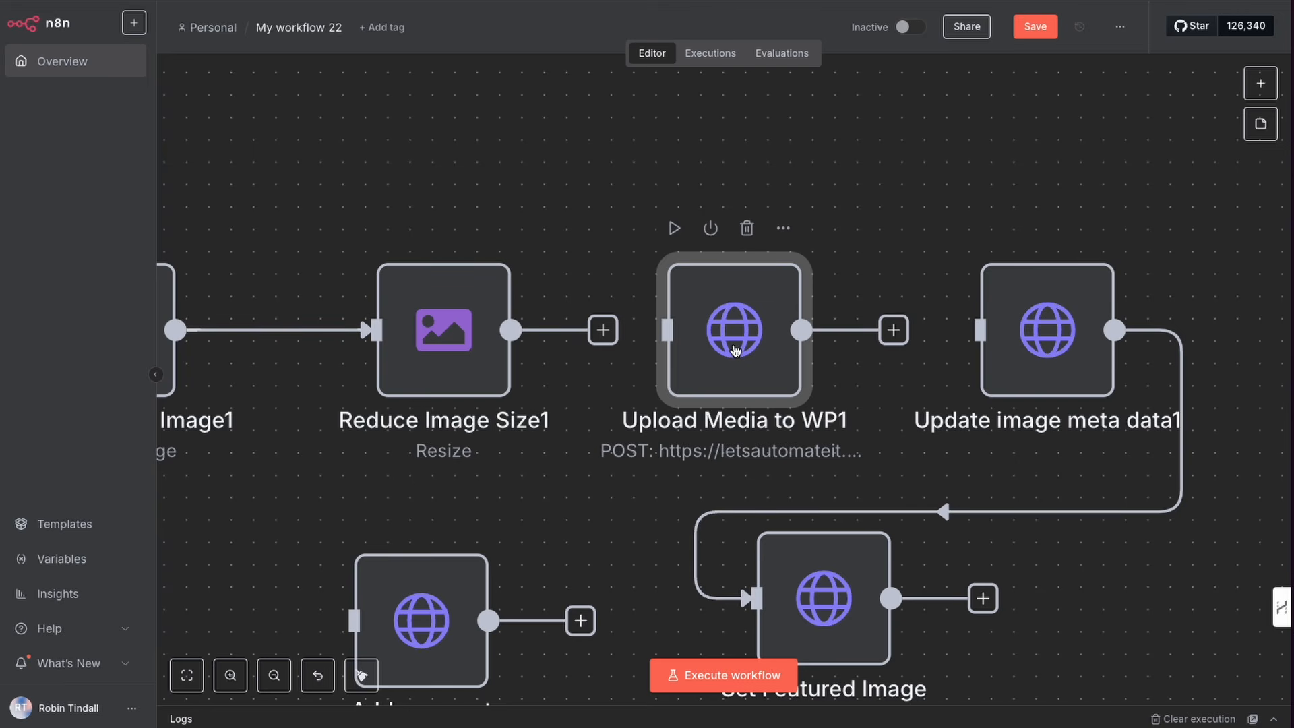
{"action": "key", "text": "ctrl+c"}
{"action": "scroll", "coordinate": [857, 325], "scroll_direction": "up", "scroll_amount": 10}
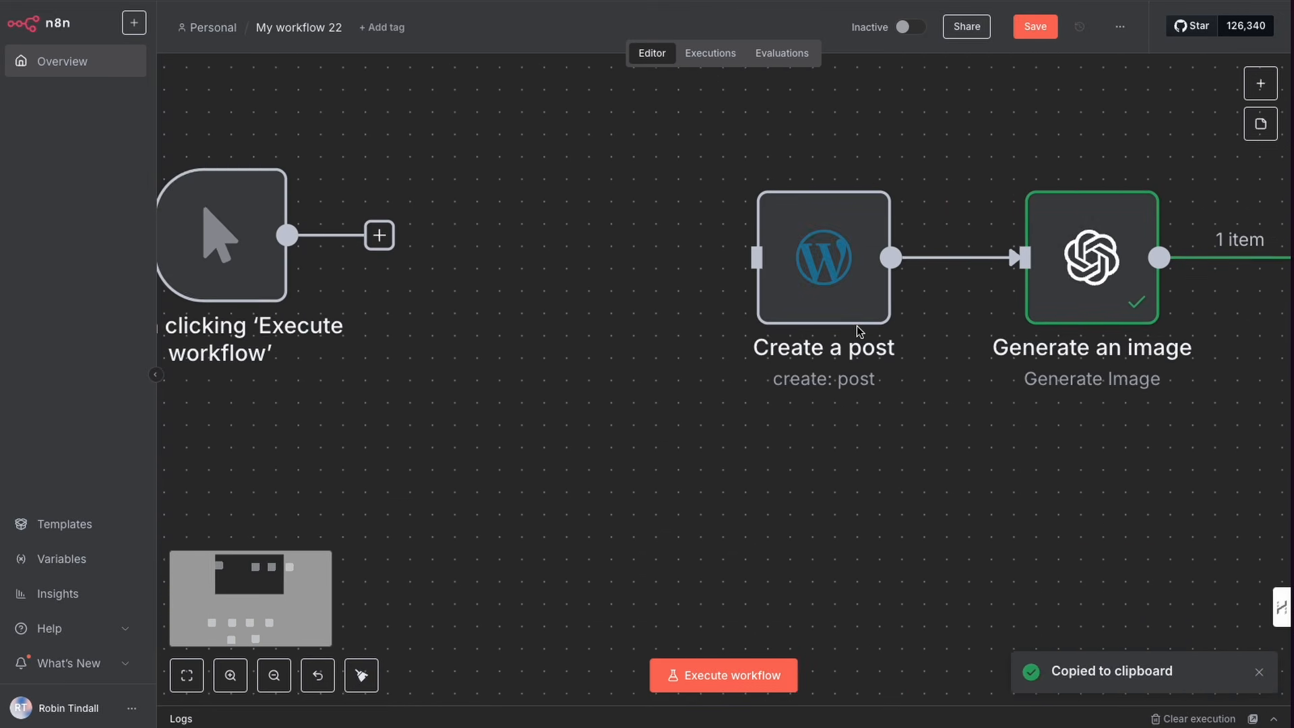
{"action": "scroll", "coordinate": [857, 326], "scroll_direction": "right", "scroll_amount": 10}
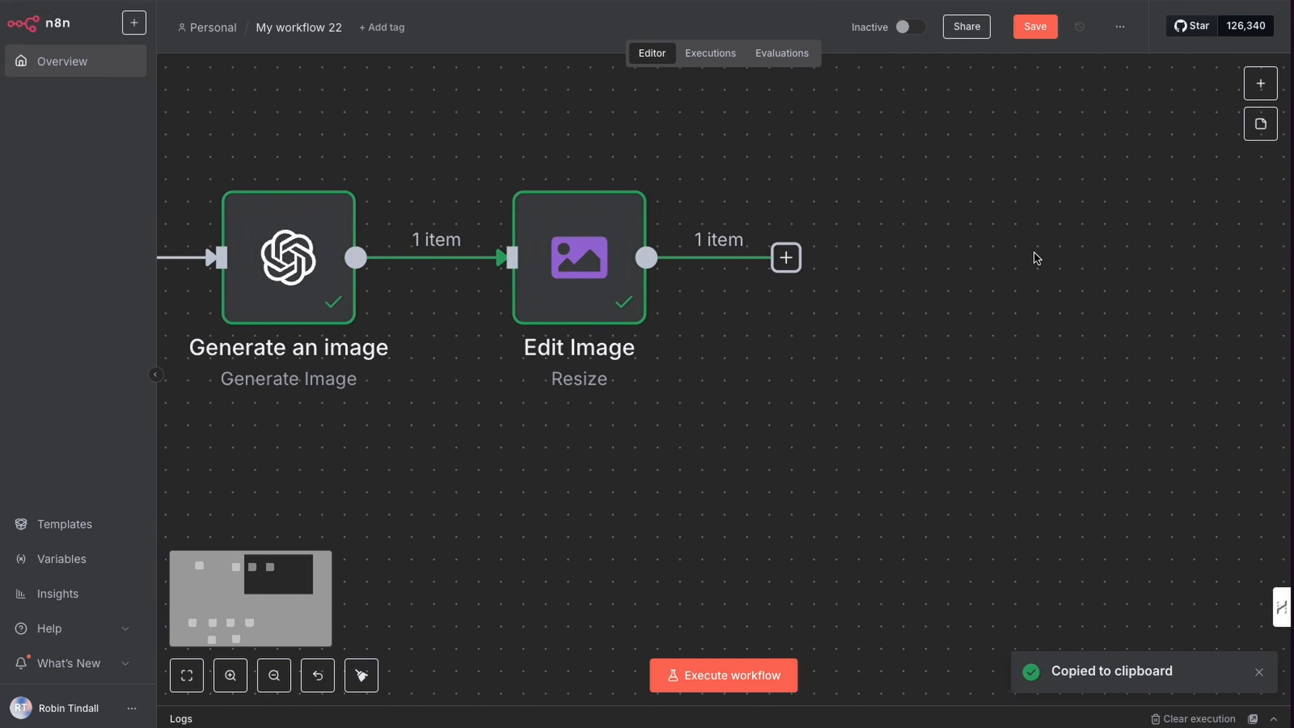
{"action": "key", "text": "ctrl+v"}
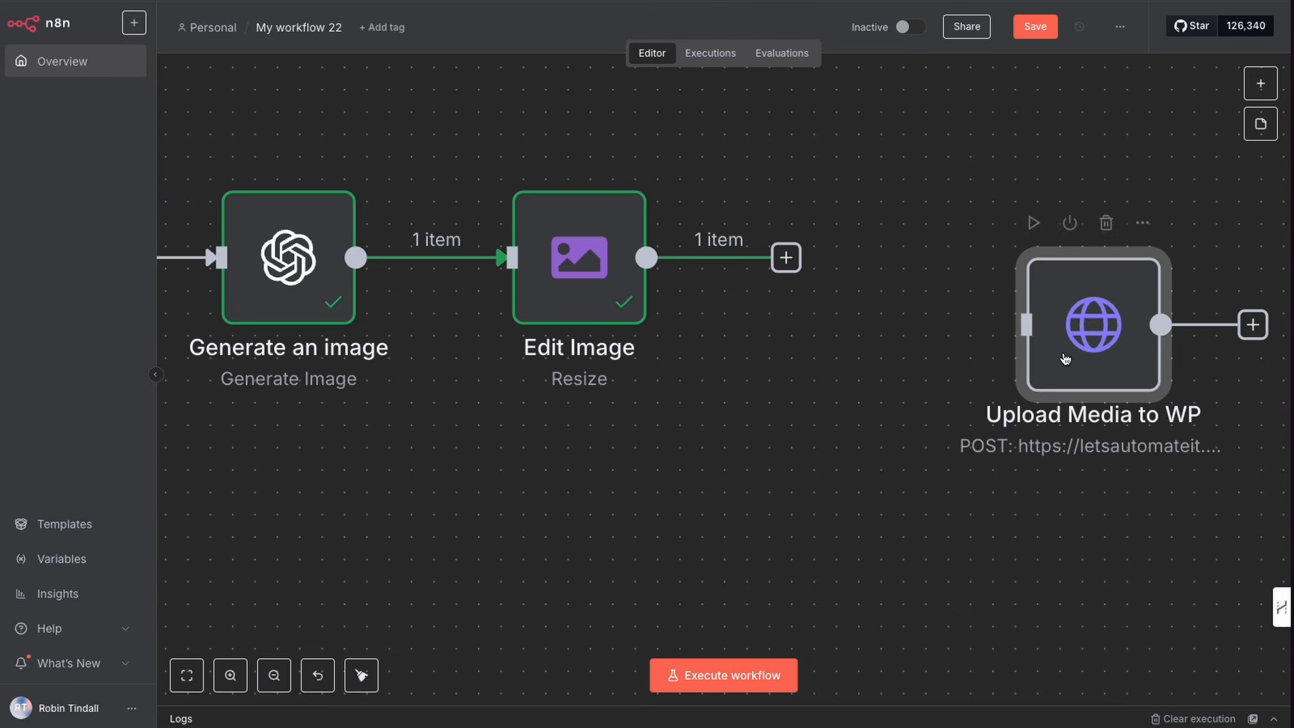
{"action": "left_click_drag", "start_coordinate": [1064, 342], "coordinate": [884, 276]}
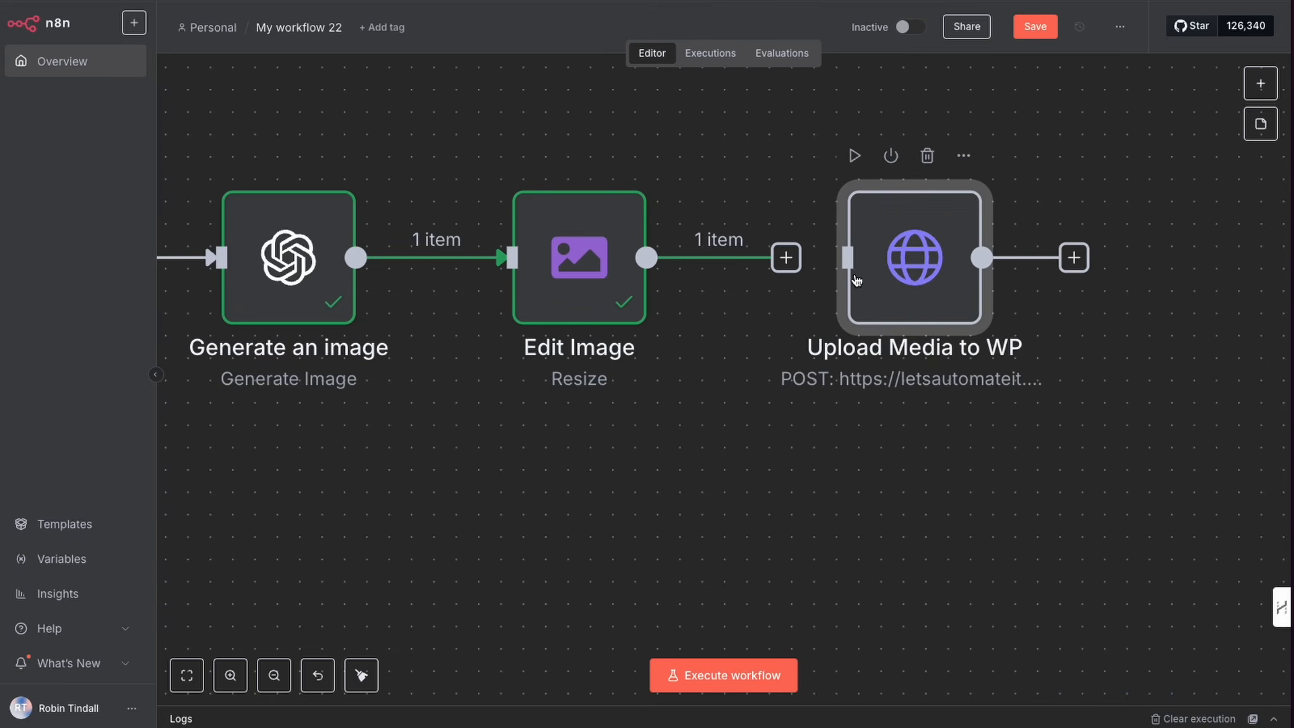
{"action": "left_click_drag", "start_coordinate": [801, 257], "coordinate": [865, 277]}
{"action": "left_click", "coordinate": [1261, 83]}
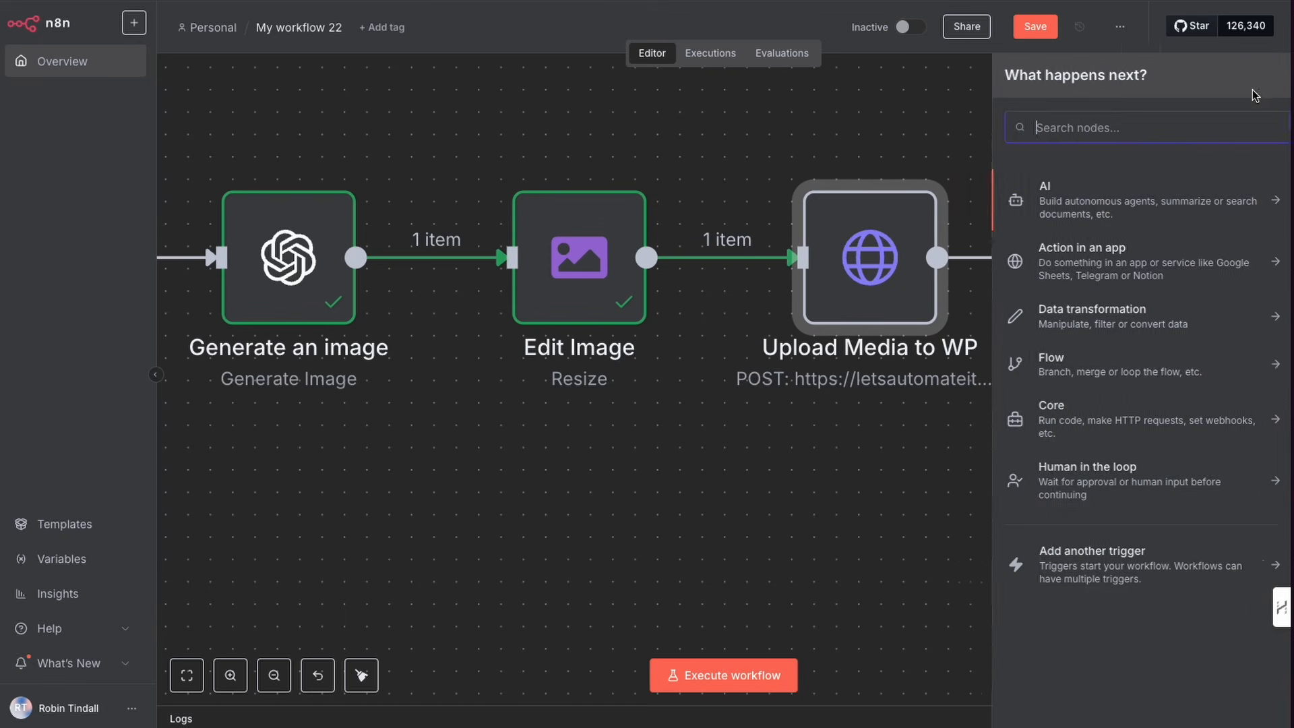
{"action": "type", "text": "http"}
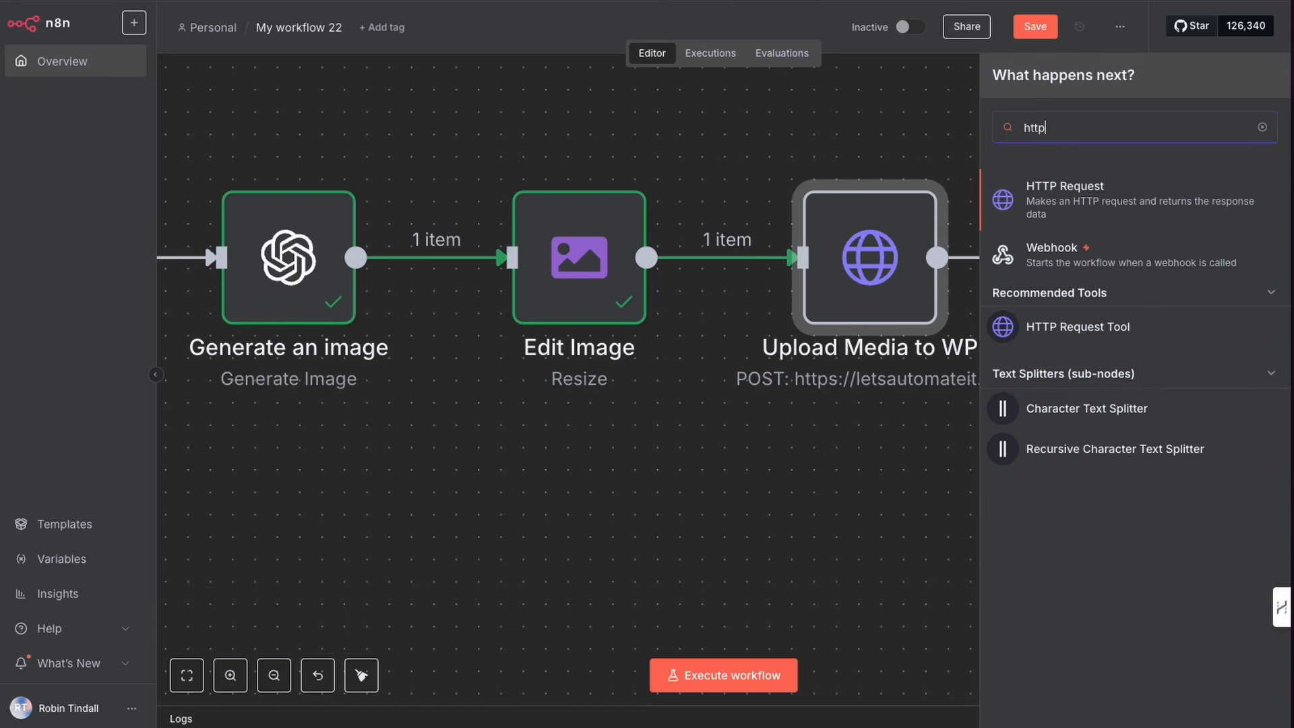
{"action": "left_click", "coordinate": [879, 132]}
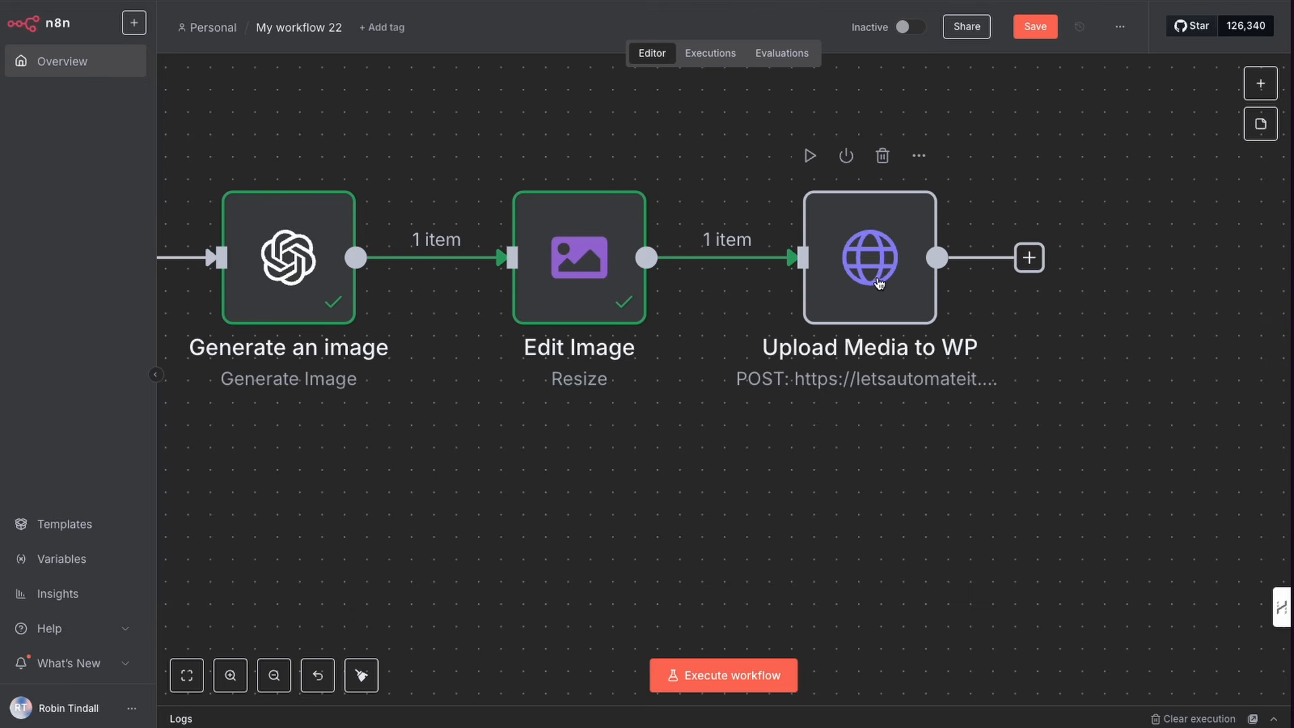
Step: Open the Upload Media to WP node and set its credential type to Wordpress API with the LAI TUT credential
{"action": "double_click", "coordinate": [878, 282]}
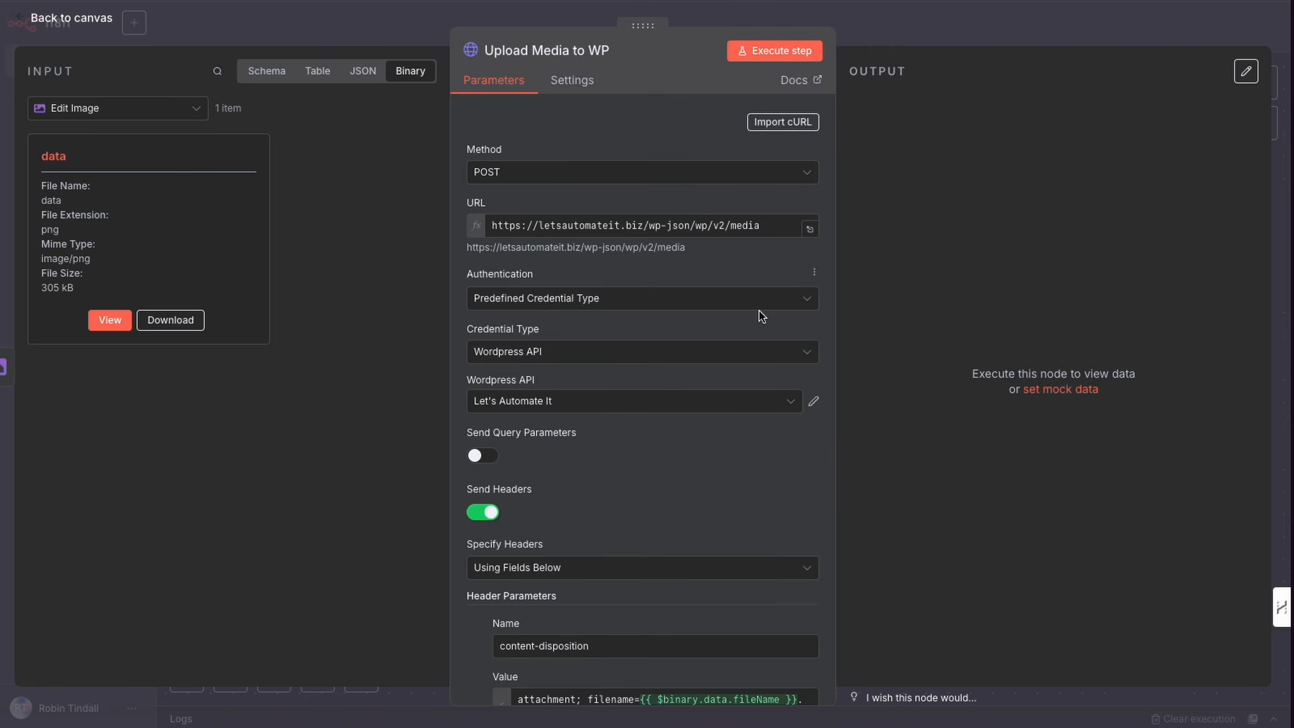
{"action": "left_click_drag", "start_coordinate": [759, 310], "coordinate": [715, 254]}
{"action": "mouse_move", "coordinate": [745, 347]}
{"action": "left_mouse_down"}
{"action": "mouse_move", "coordinate": [713, 245]}
{"action": "mouse_move", "coordinate": [742, 240]}
{"action": "mouse_move", "coordinate": [555, 250]}
{"action": "mouse_move", "coordinate": [642, 231]}
{"action": "left_mouse_up"}
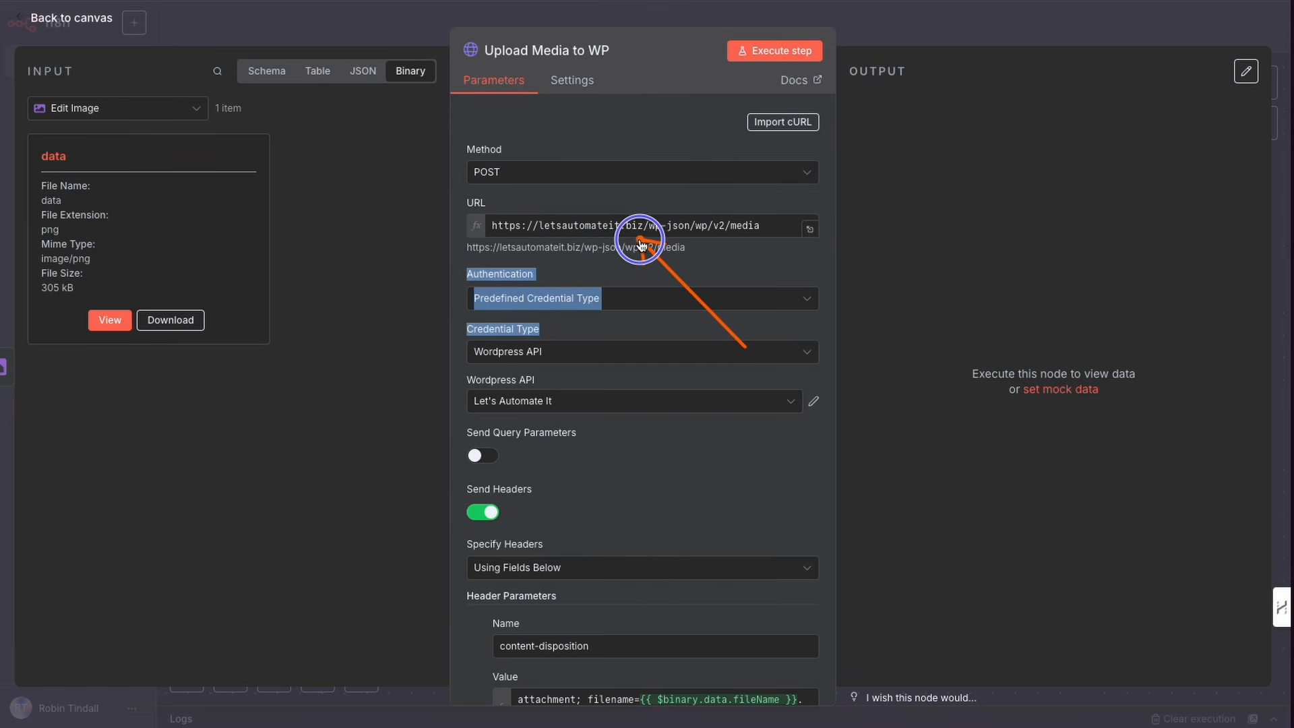
{"action": "left_click", "coordinate": [653, 273]}
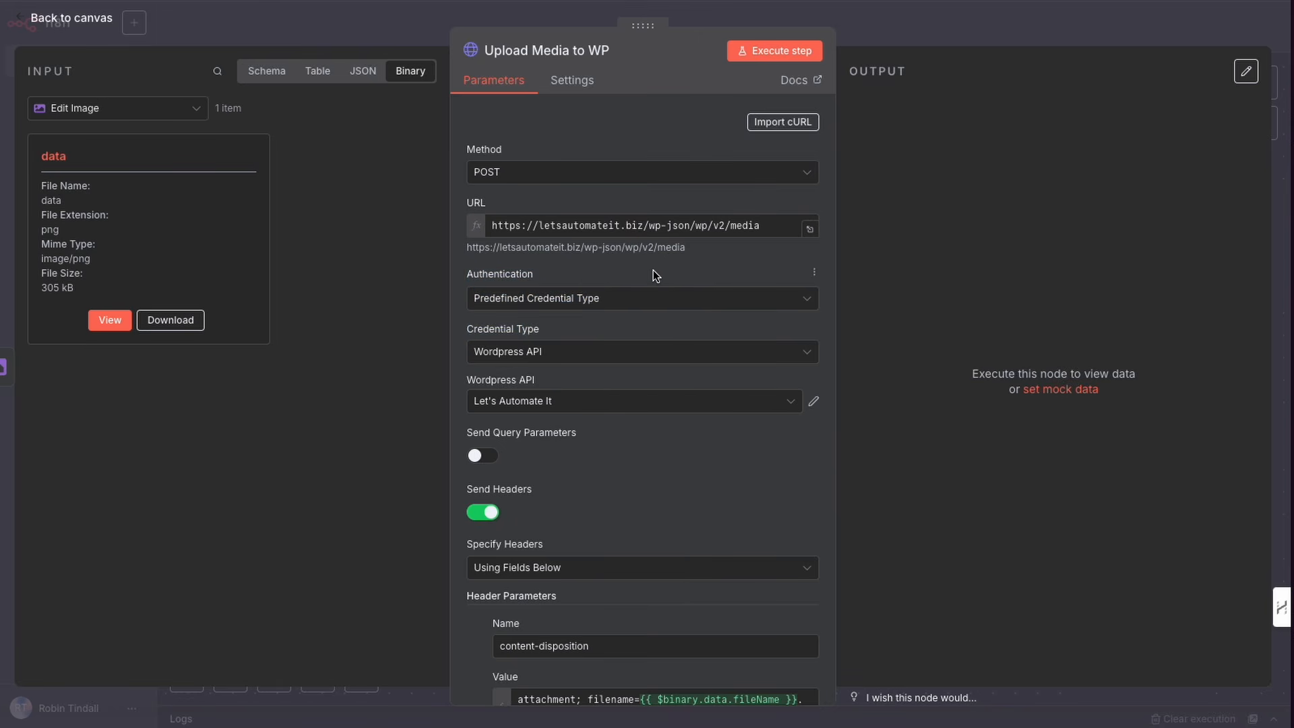
{"action": "left_click", "coordinate": [644, 299]}
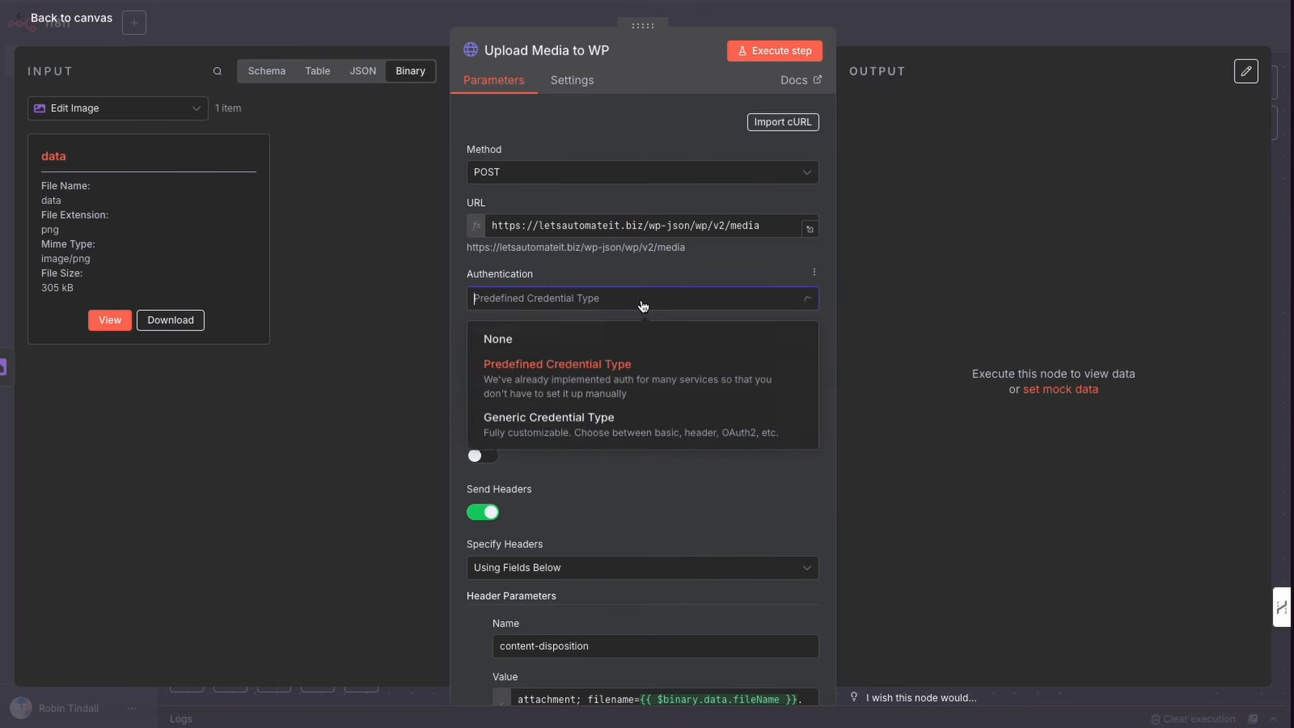
{"action": "left_click", "coordinate": [549, 368]}
{"action": "left_click", "coordinate": [577, 356]}
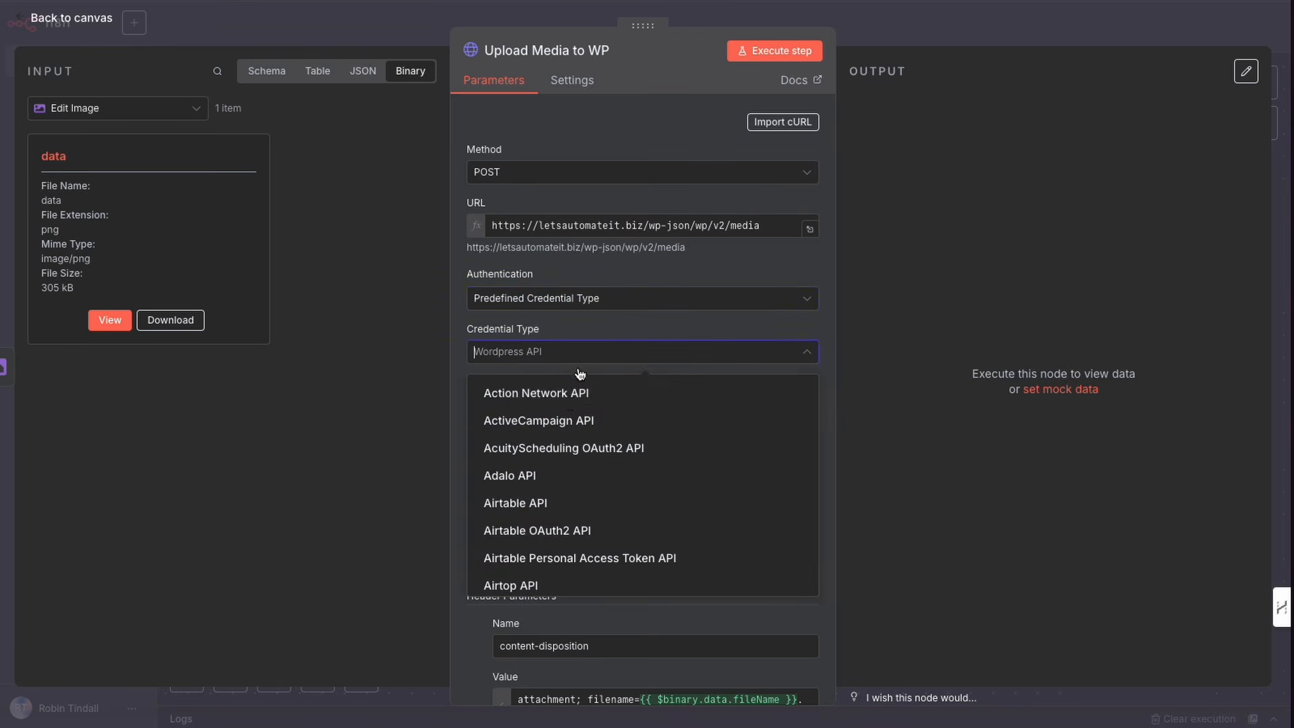
{"action": "type", "text": "word"}
{"action": "left_click", "coordinate": [558, 406]}
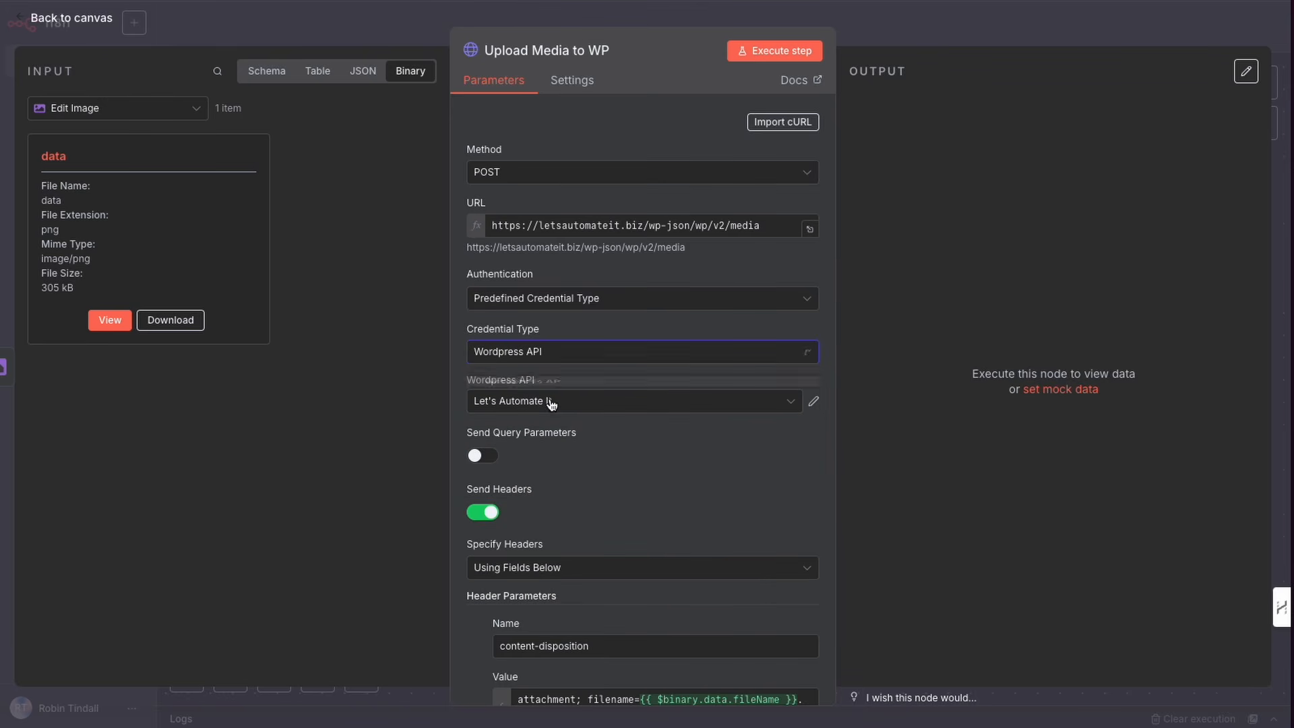
{"action": "left_click", "coordinate": [579, 405]}
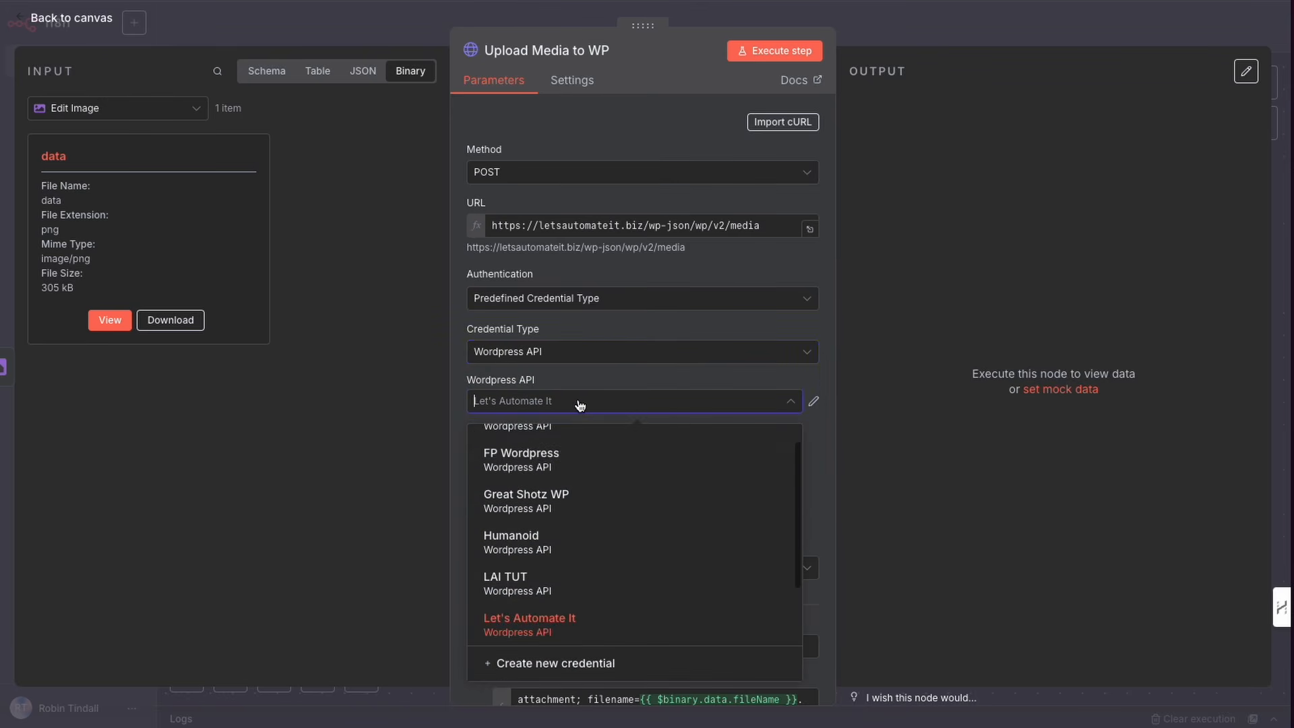
{"action": "left_click", "coordinate": [520, 593]}
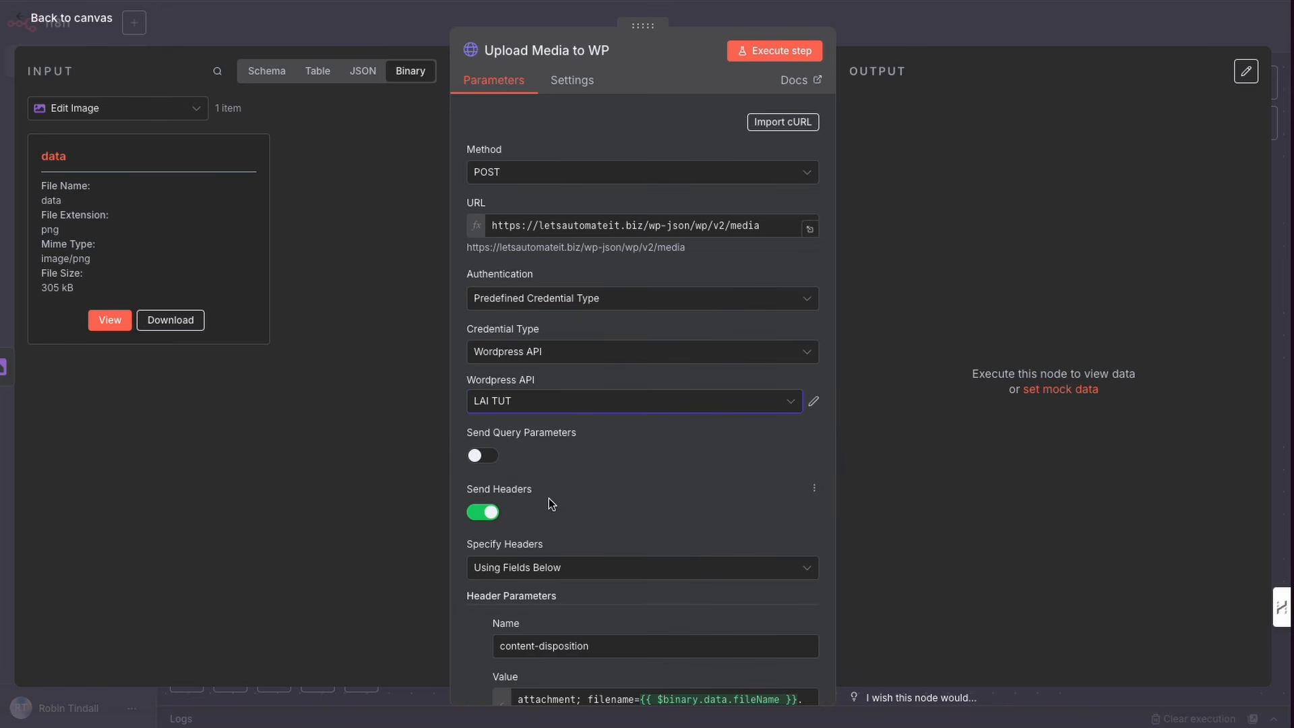
Step: Review the Upload Media to WP node's headers and n8n Binary File body, execute the step, and return to the canvas
{"action": "scroll", "coordinate": [564, 482], "scroll_direction": "down", "scroll_amount": 3}
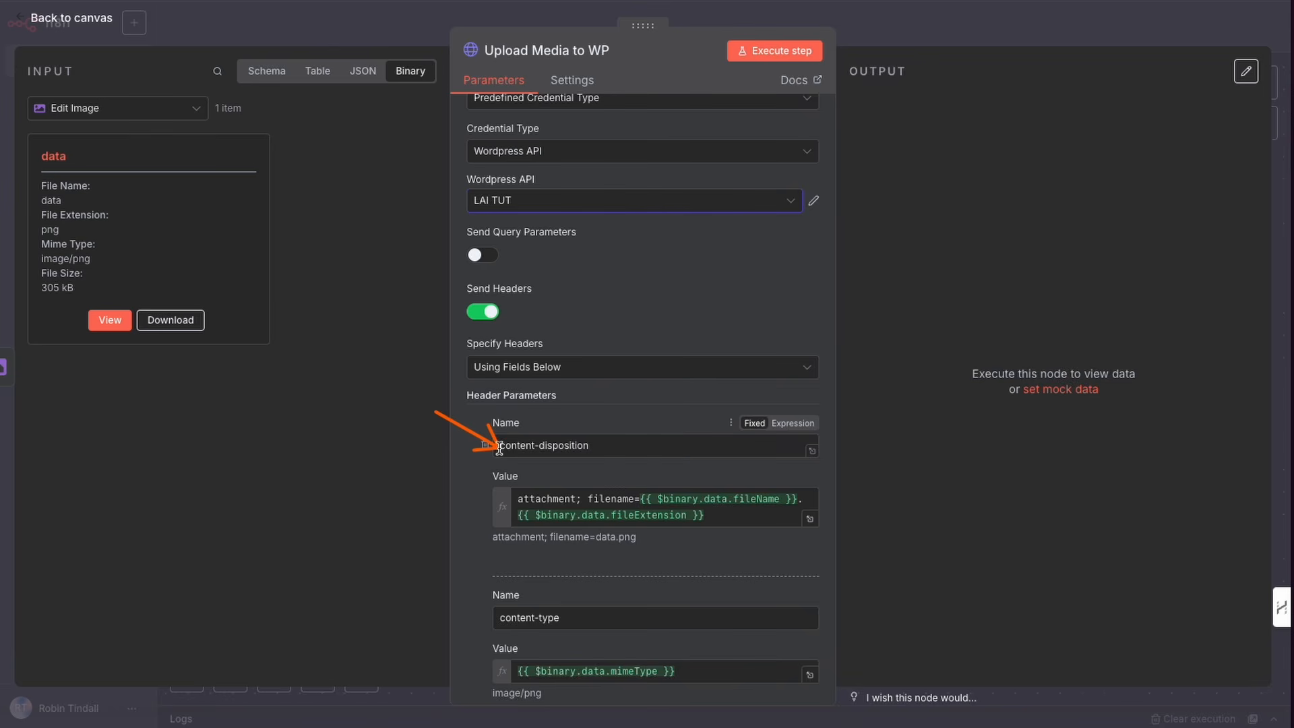
{"action": "scroll", "coordinate": [485, 404], "scroll_direction": "down", "scroll_amount": 4}
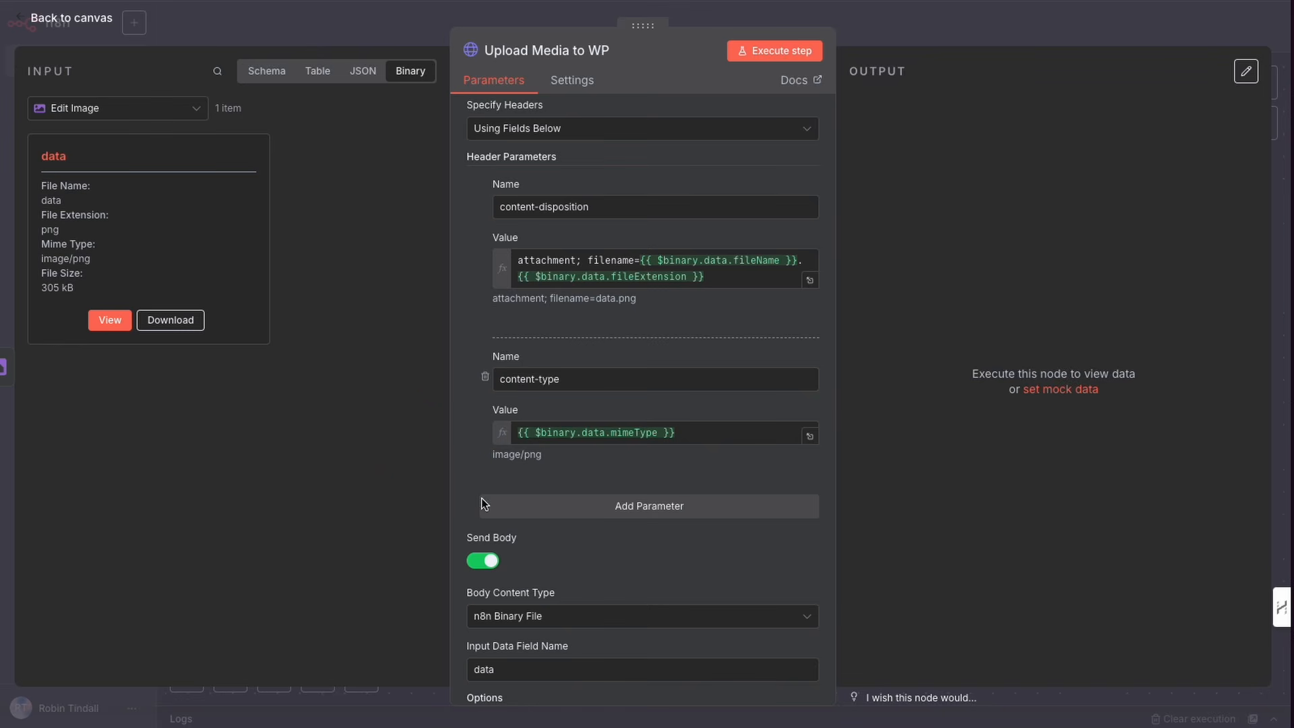
{"action": "scroll", "coordinate": [483, 472], "scroll_direction": "down", "scroll_amount": 3}
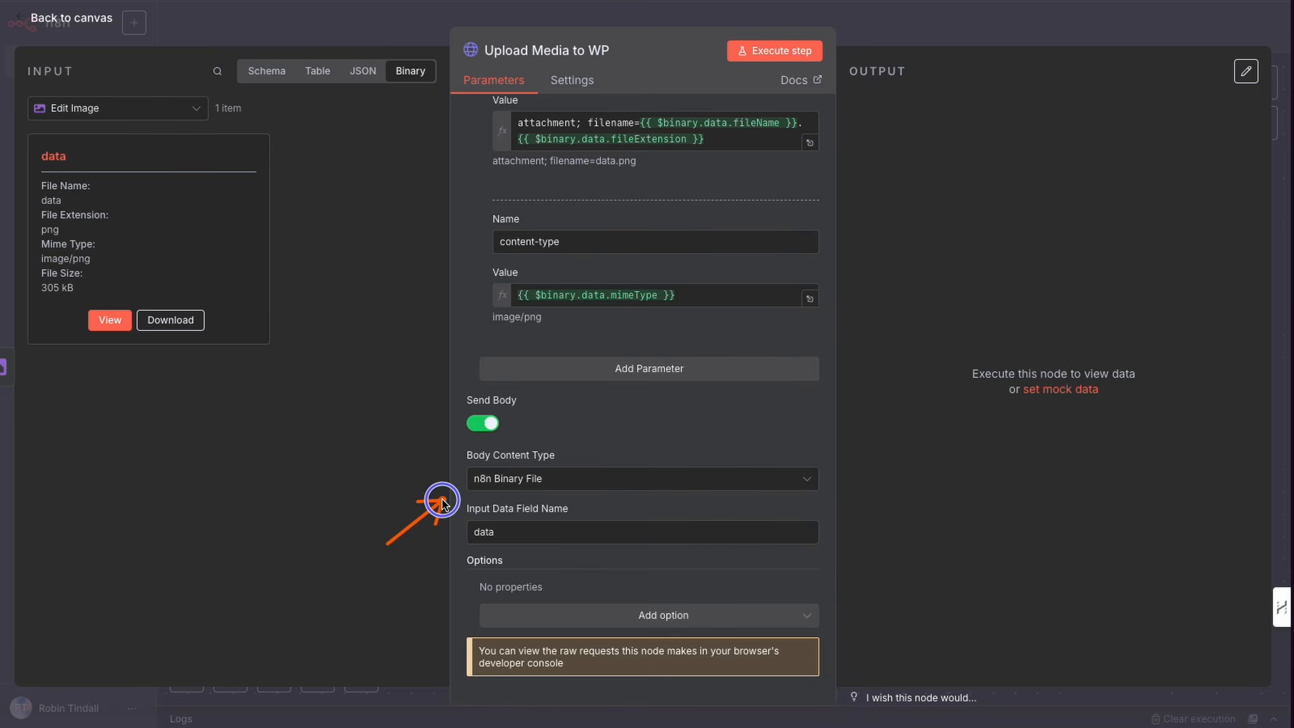
{"action": "left_click", "coordinate": [562, 479]}
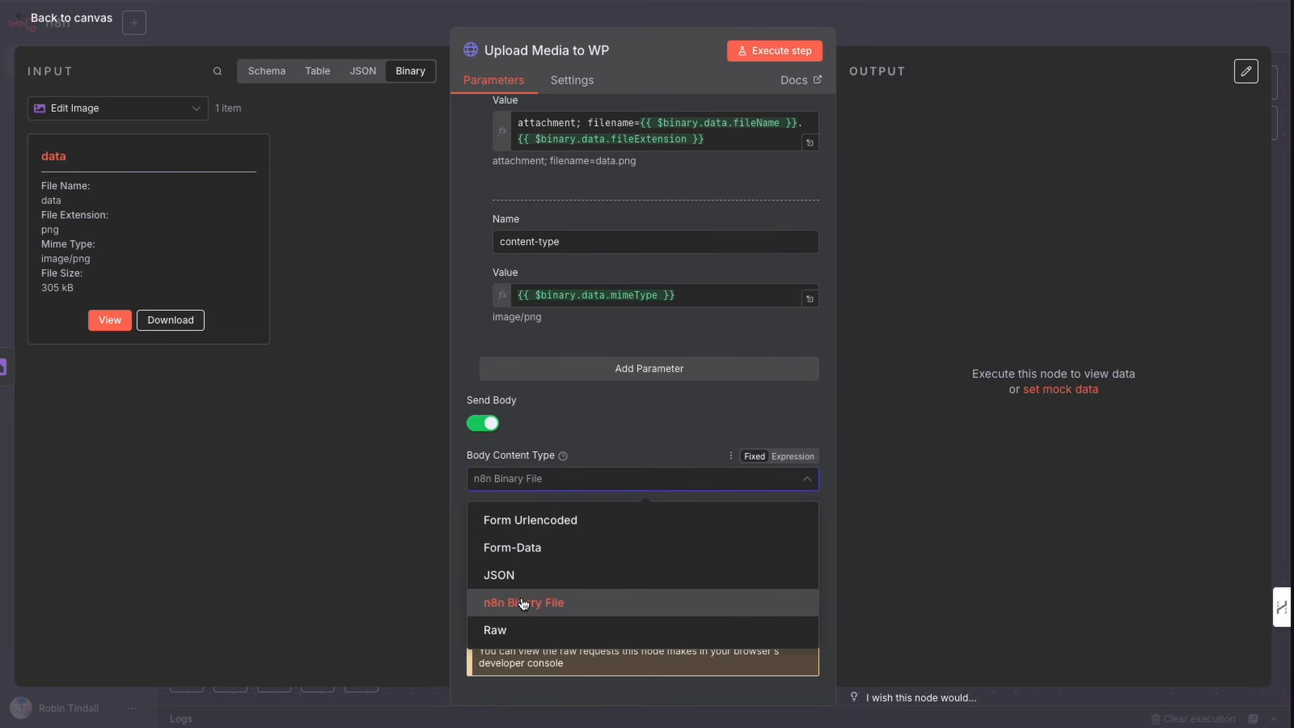
{"action": "left_click", "coordinate": [412, 577]}
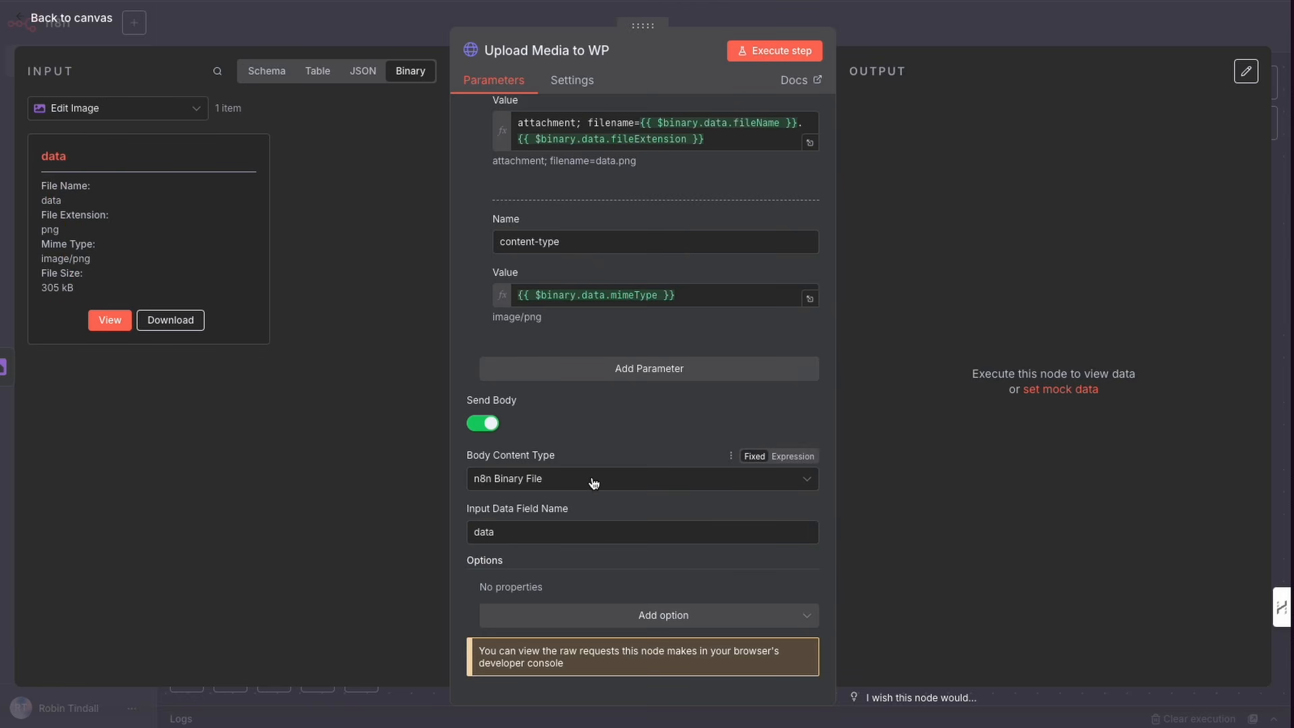
{"action": "scroll", "coordinate": [609, 410], "scroll_direction": "up", "scroll_amount": 8}
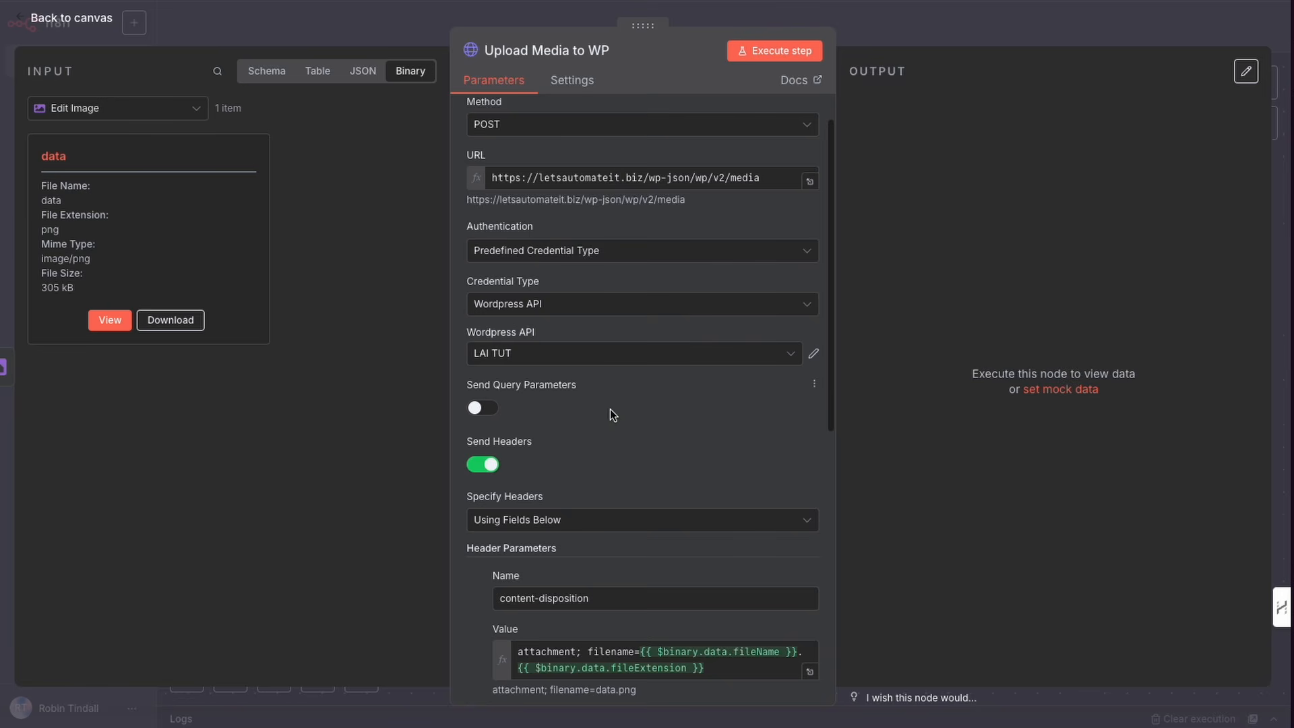
{"action": "scroll", "coordinate": [610, 410], "scroll_direction": "up", "scroll_amount": 1}
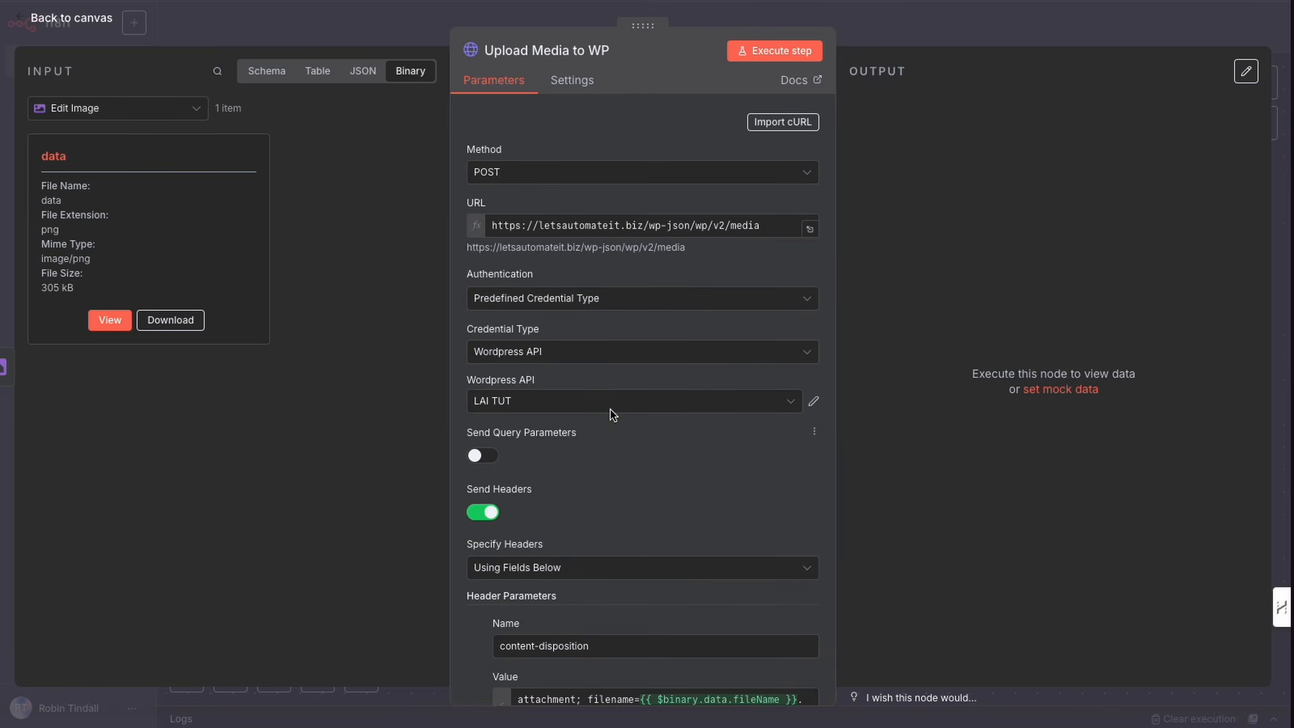
{"action": "left_click", "coordinate": [772, 58]}
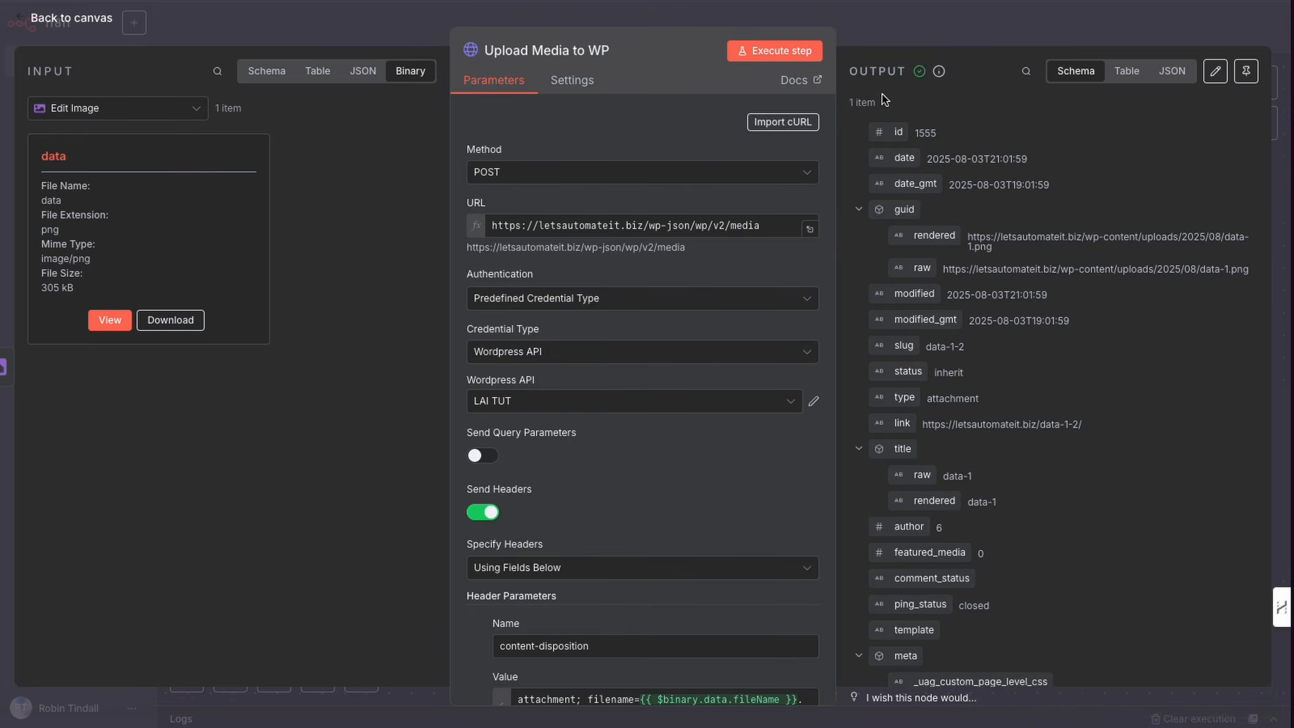
{"action": "left_click", "coordinate": [864, 34]}
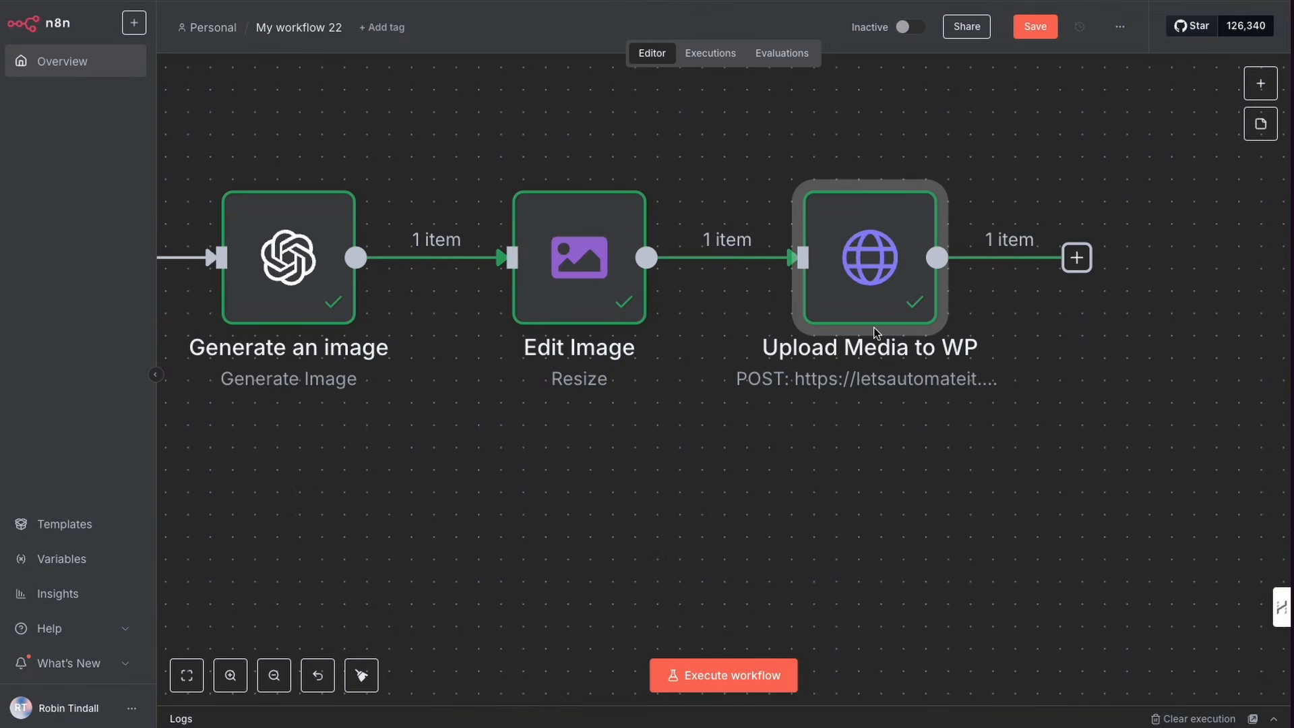
Step: Copy the Update image meta data1 node, paste it after Upload Media to WP, and connect Upload Media to WP's output to it
{"action": "scroll", "coordinate": [748, 479], "scroll_direction": "down", "scroll_amount": 10}
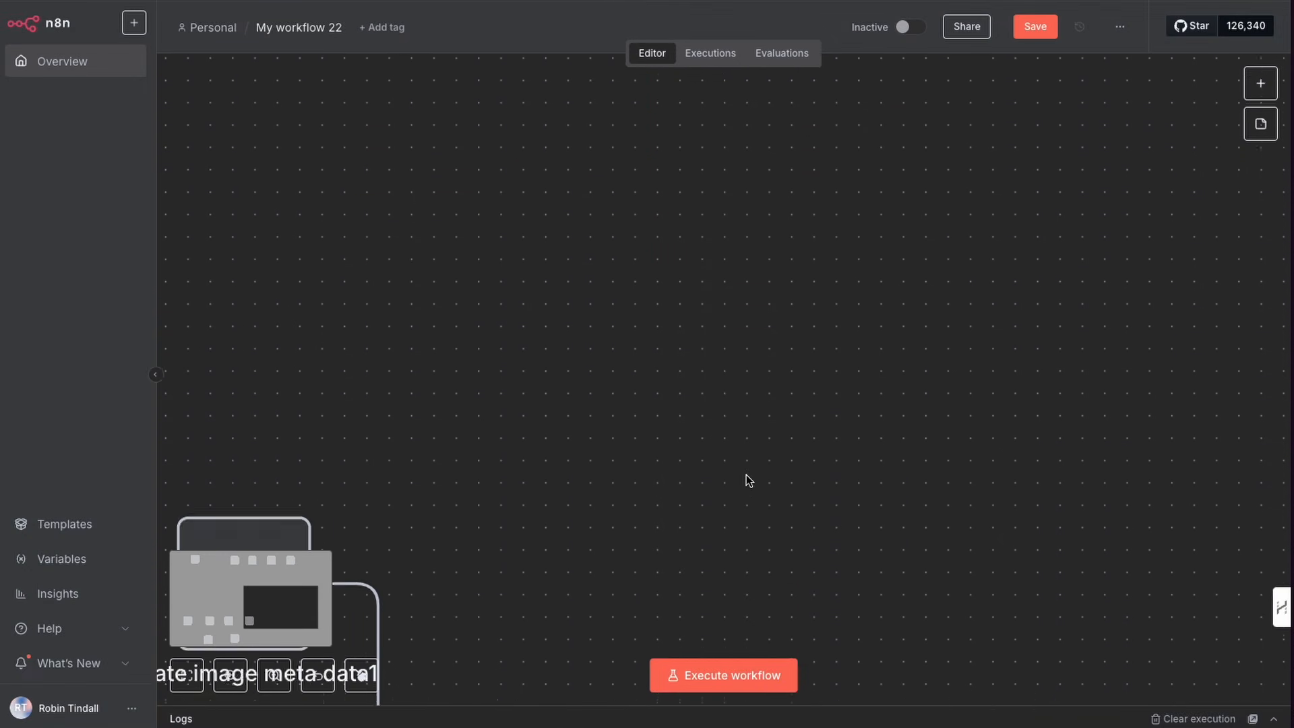
{"action": "scroll", "coordinate": [746, 475], "scroll_direction": "down", "scroll_amount": 4}
{"action": "scroll", "coordinate": [717, 460], "scroll_direction": "left", "scroll_amount": 8}
{"action": "scroll", "coordinate": [724, 459], "scroll_direction": "up", "scroll_amount": 4}
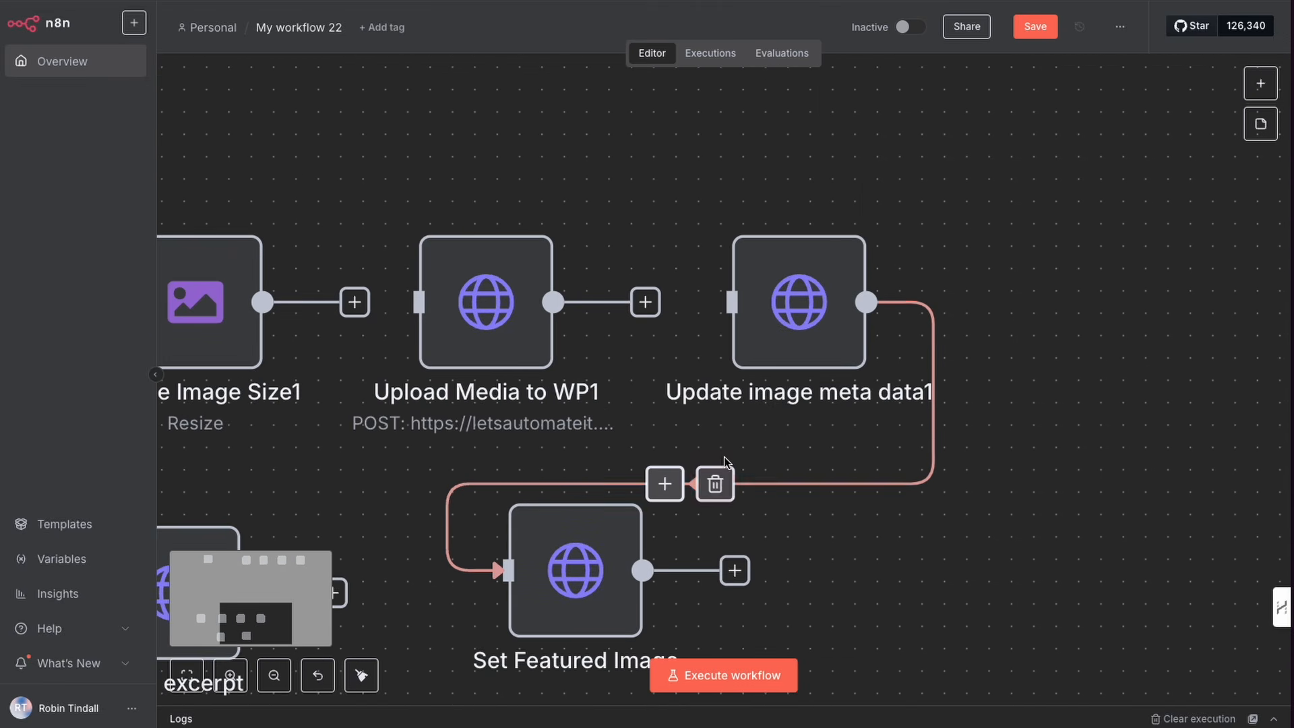
{"action": "left_click_drag", "start_coordinate": [491, 312], "coordinate": [491, 290]}
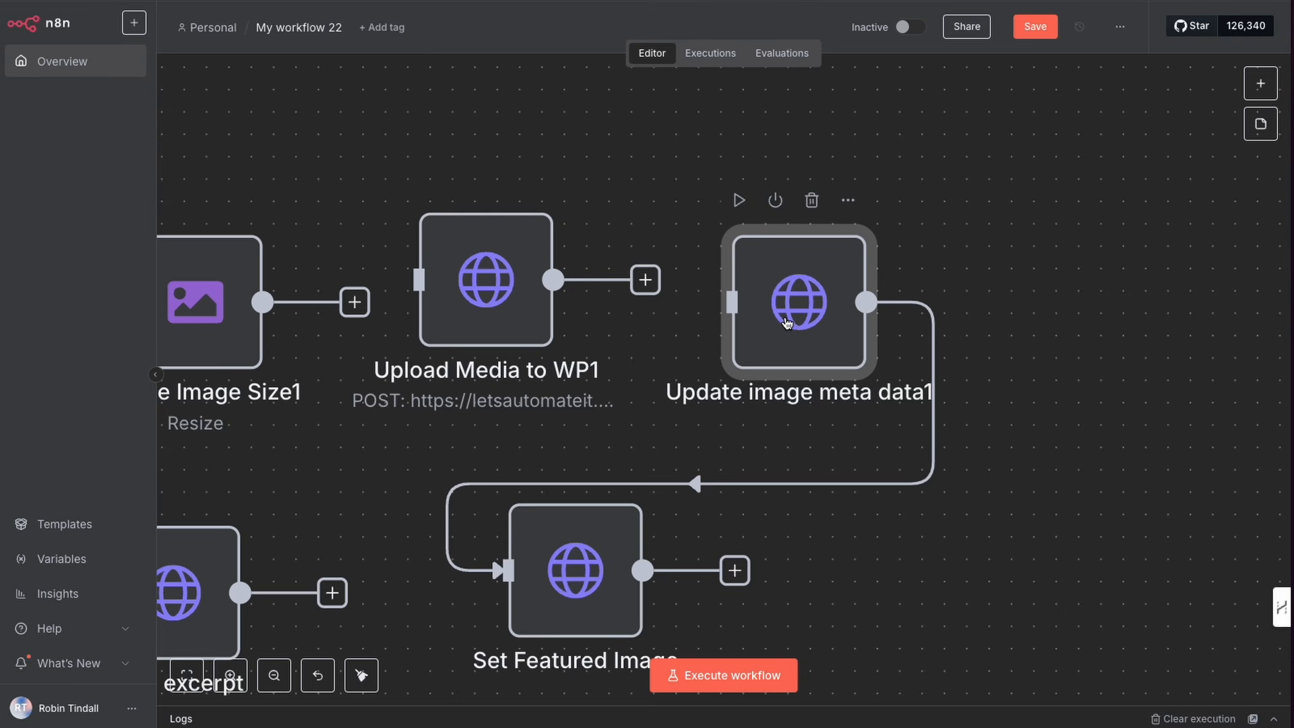
{"action": "key", "text": "super+c"}
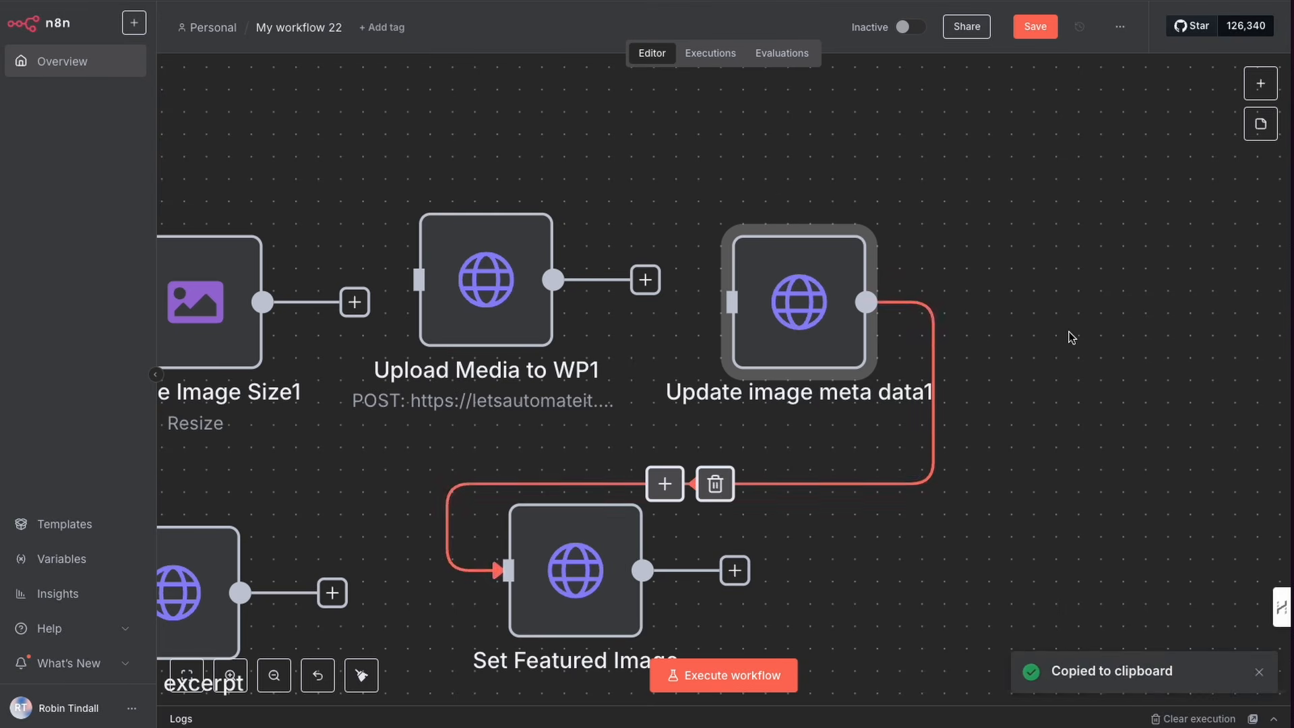
{"action": "scroll", "coordinate": [1052, 345], "scroll_direction": "up", "scroll_amount": 11}
{"action": "scroll", "coordinate": [1046, 347], "scroll_direction": "right", "scroll_amount": 2}
{"action": "scroll", "coordinate": [1036, 345], "scroll_direction": "right", "scroll_amount": 10}
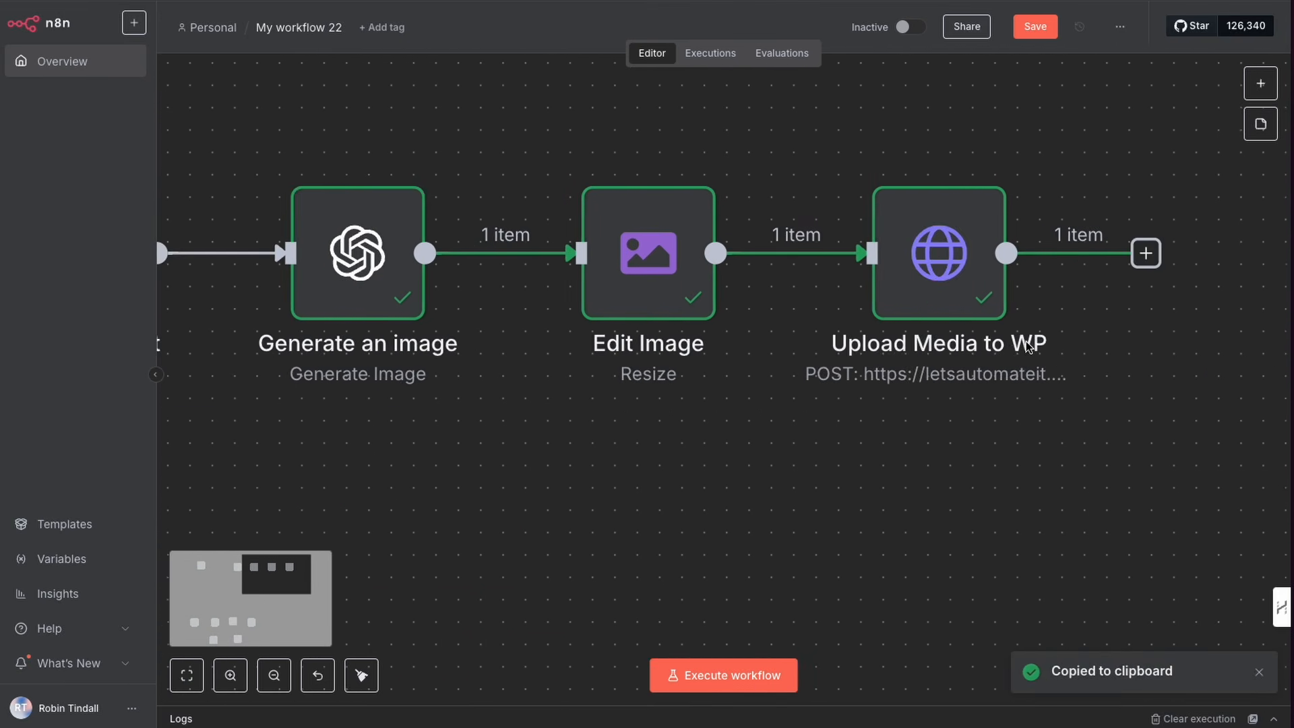
{"action": "key", "text": "super+v"}
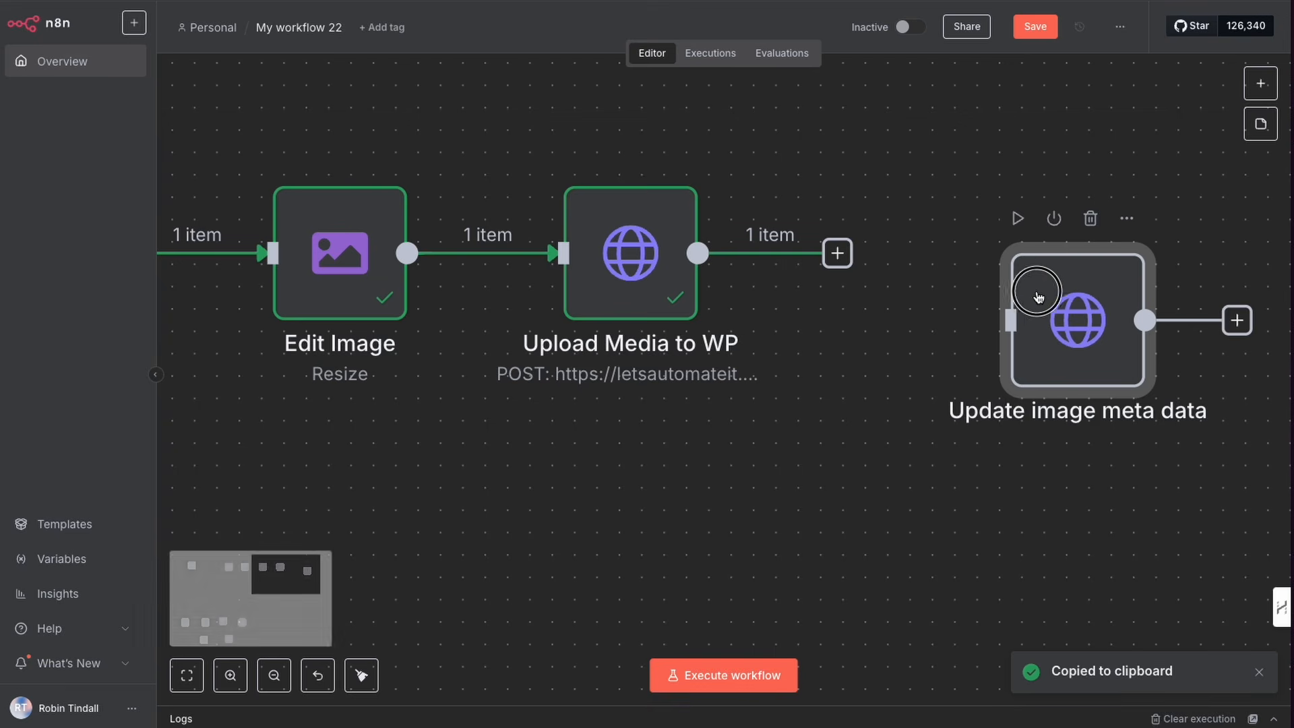
{"action": "left_click_drag", "start_coordinate": [1032, 280], "coordinate": [908, 237]}
{"action": "left_click", "coordinate": [803, 294]}
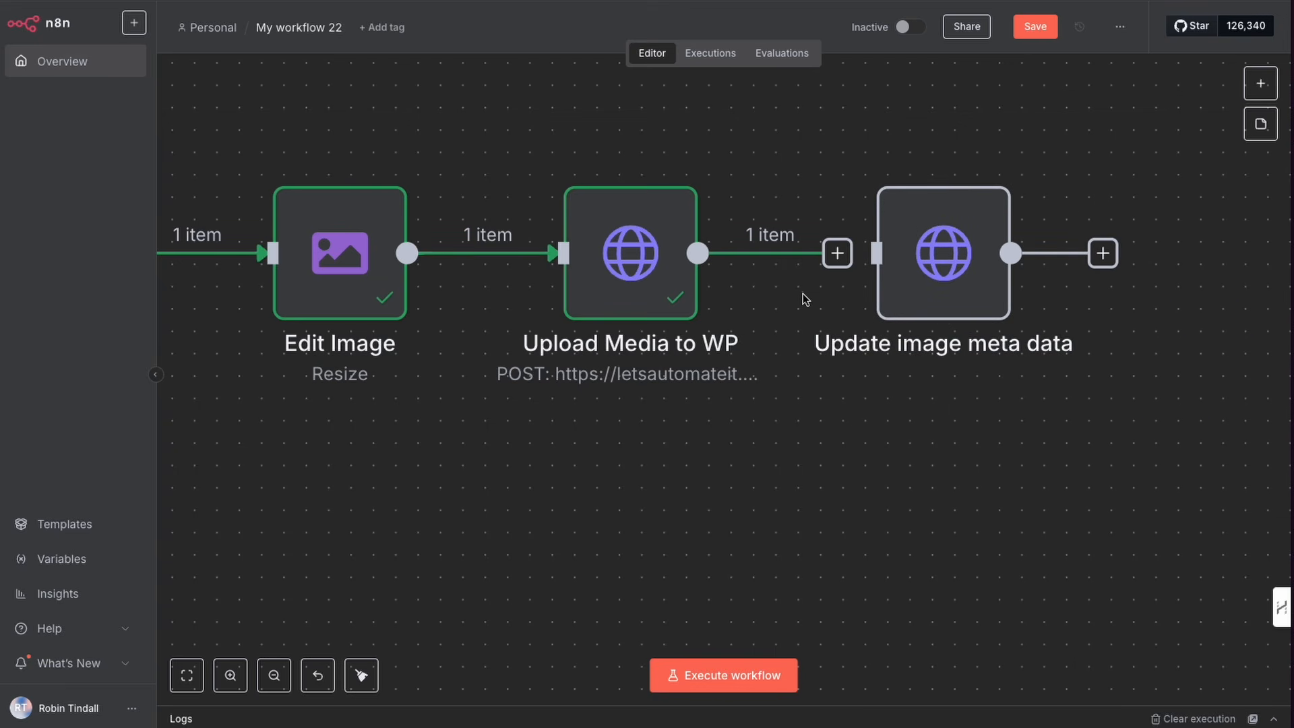
{"action": "left_click_drag", "start_coordinate": [838, 262], "coordinate": [913, 259]}
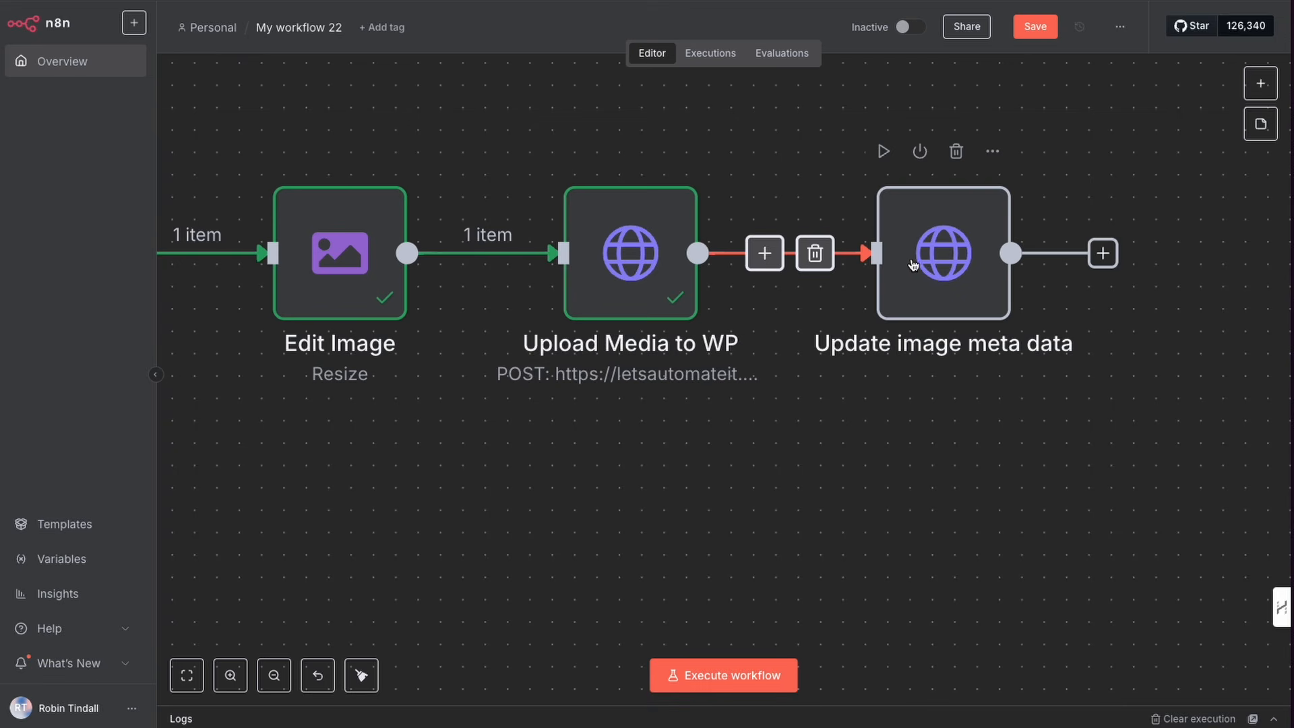
Step: Open the Update image meta data node and set its Wordpress API credential to LAI TUT
{"action": "double_click", "coordinate": [912, 260]}
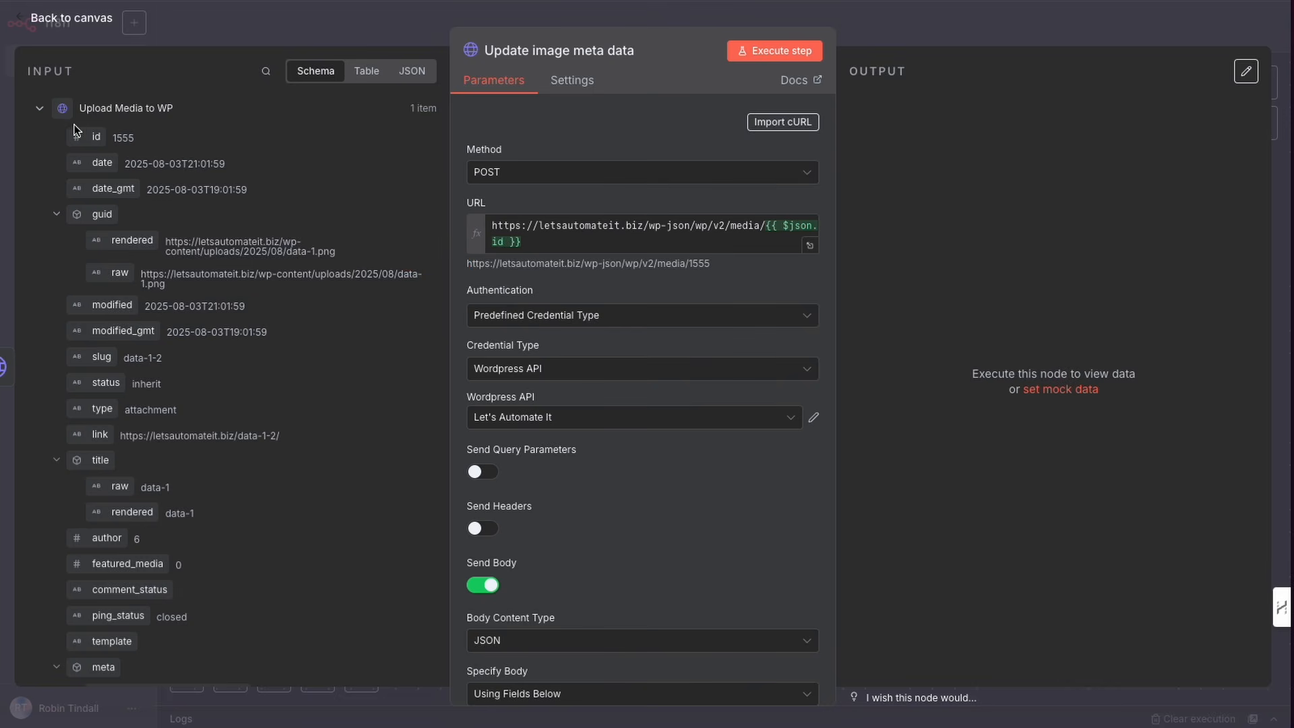
{"action": "left_click_drag", "start_coordinate": [76, 130], "coordinate": [534, 249]}
{"action": "left_click", "coordinate": [541, 416]}
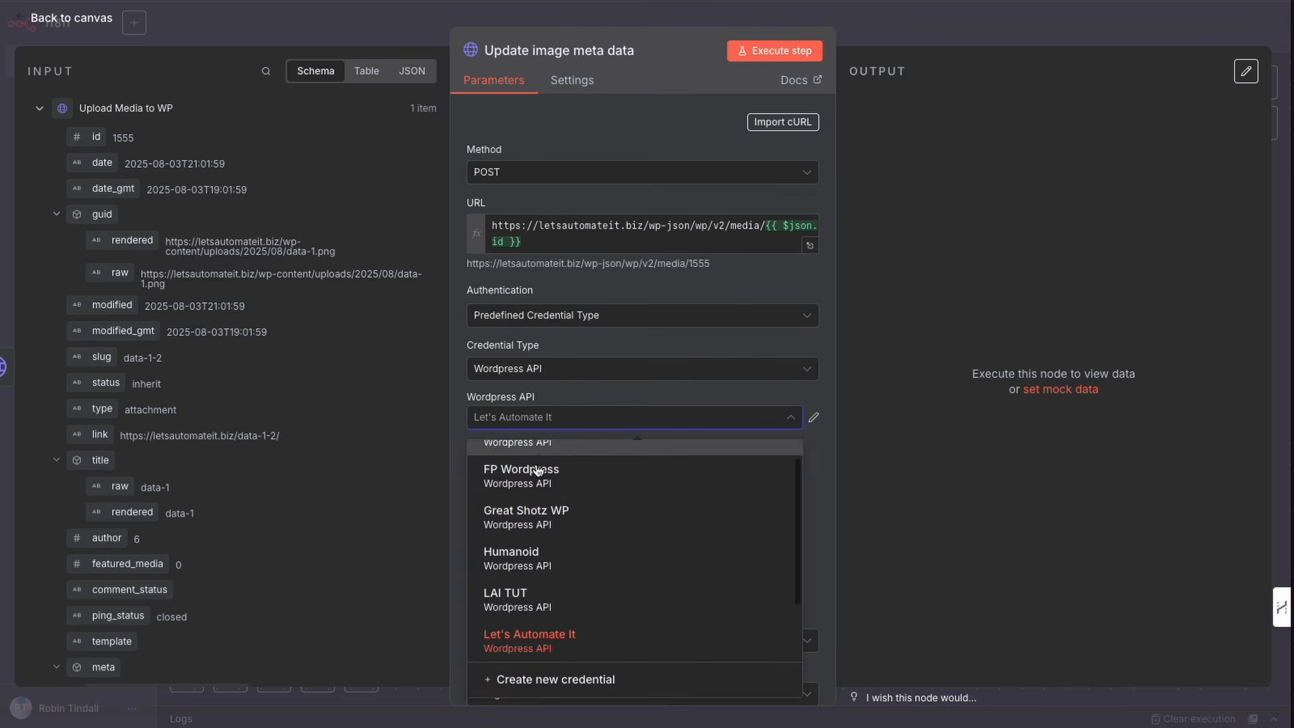
{"action": "left_click", "coordinate": [559, 532]}
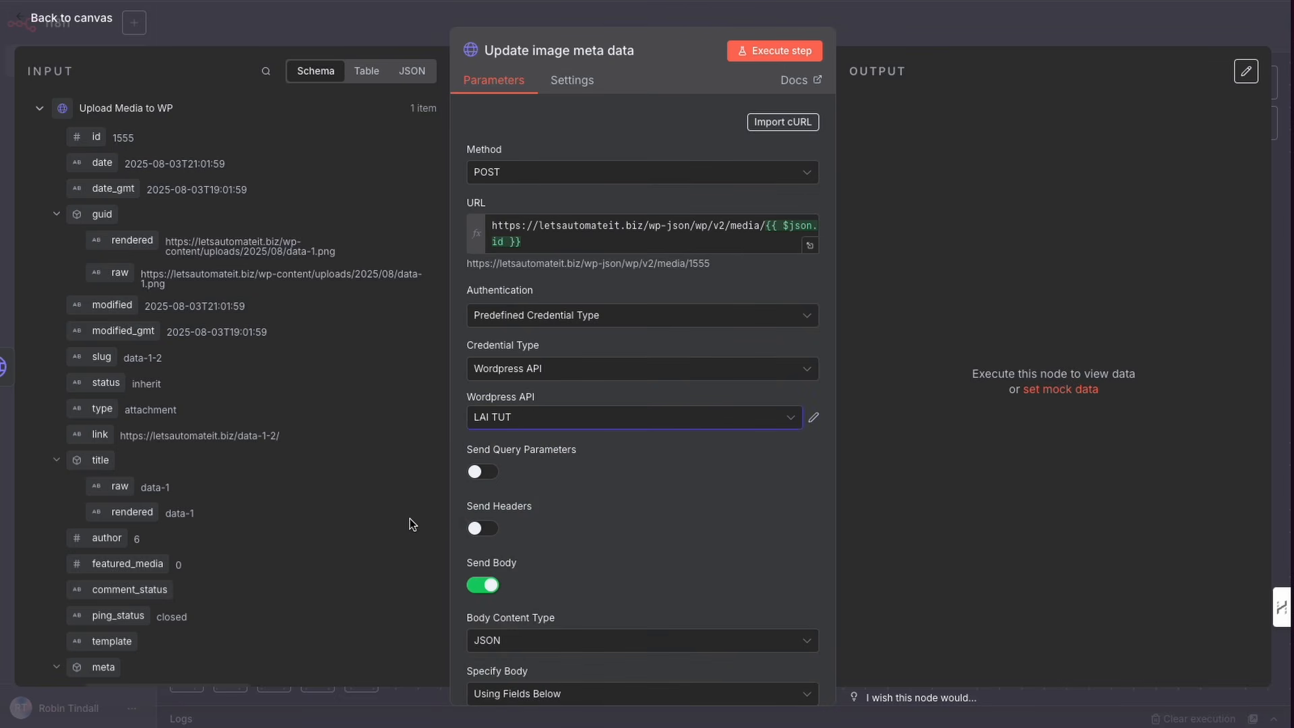
Step: Set the title body parameter's value to cat eating a dinosaur and copy that text
{"action": "scroll", "coordinate": [413, 524], "scroll_direction": "down", "scroll_amount": 3}
{"action": "scroll", "coordinate": [601, 548], "scroll_direction": "down", "scroll_amount": 6}
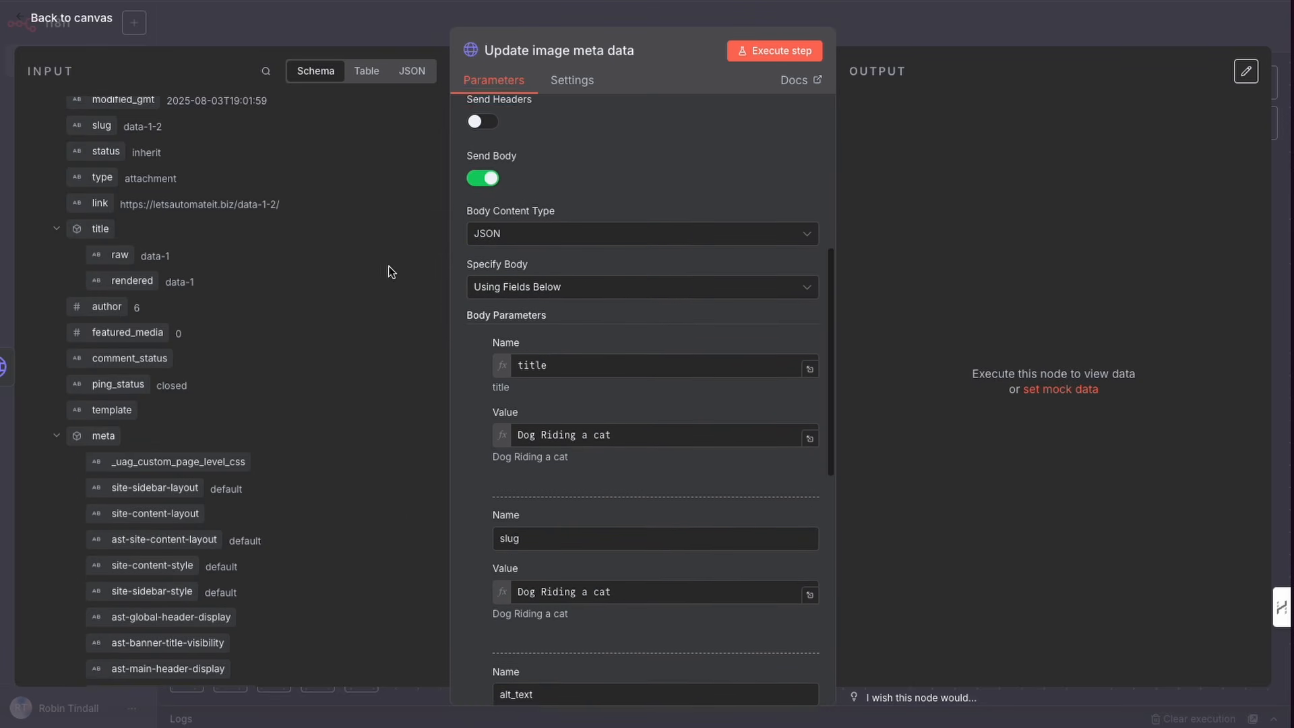
{"action": "left_click", "coordinate": [392, 267]}
{"action": "mouse_move", "coordinate": [392, 267]}
{"action": "left_mouse_down"}
{"action": "mouse_move", "coordinate": [448, 168]}
{"action": "mouse_move", "coordinate": [468, 395]}
{"action": "left_mouse_up"}
{"action": "left_click_drag", "start_coordinate": [615, 416], "coordinate": [505, 416]}
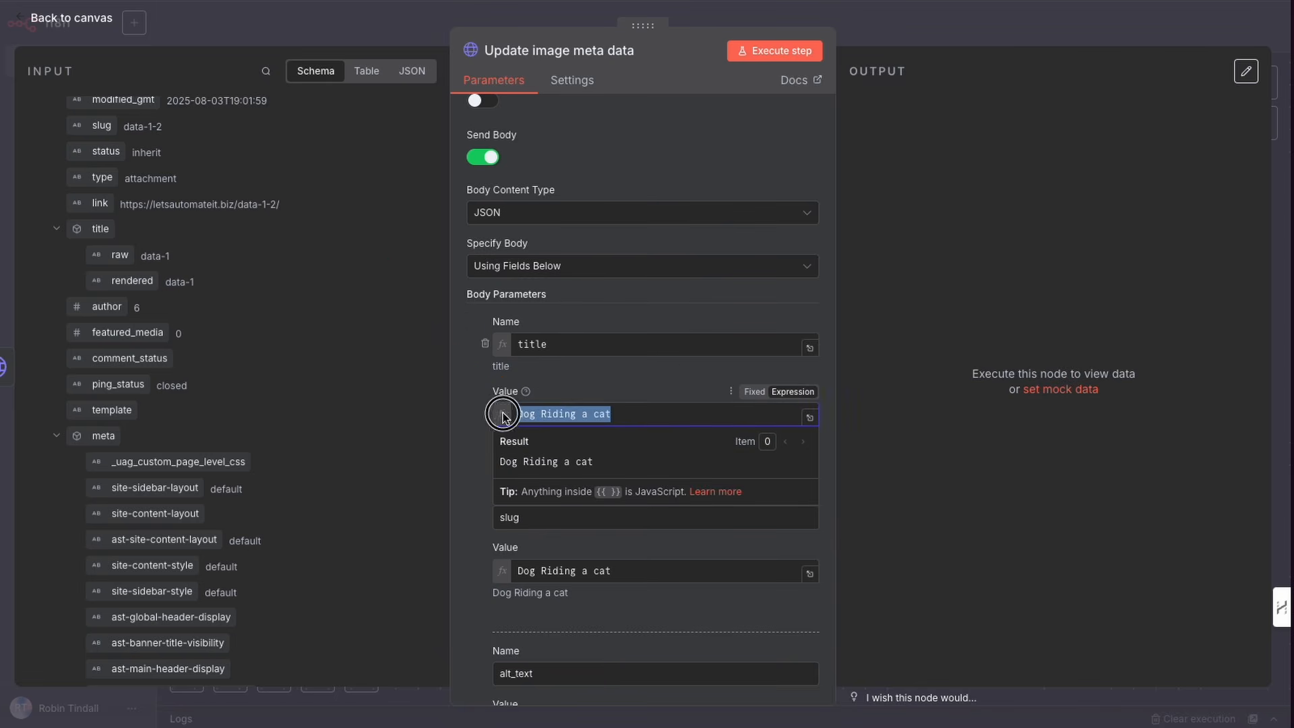
{"action": "type", "text": "cat eat"}
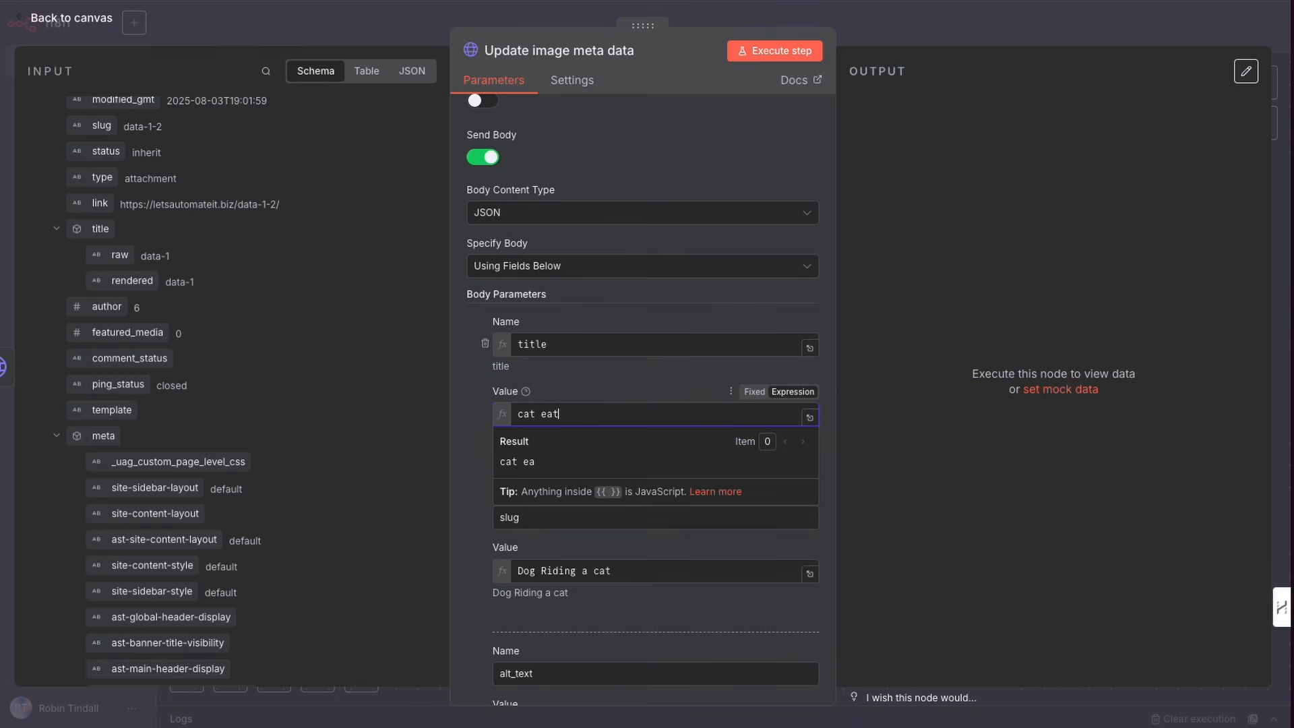
{"action": "type", "text": "ing a dinosaur"}
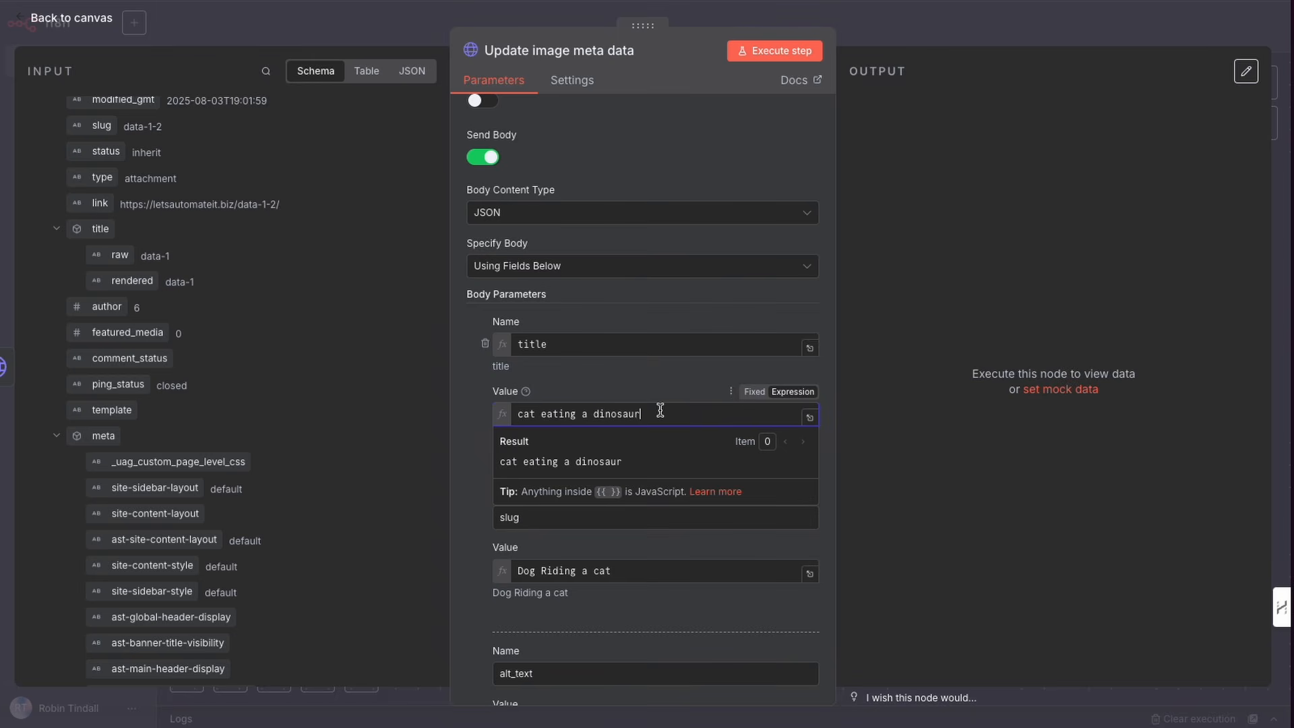
{"action": "left_click_drag", "start_coordinate": [661, 410], "coordinate": [506, 415]}
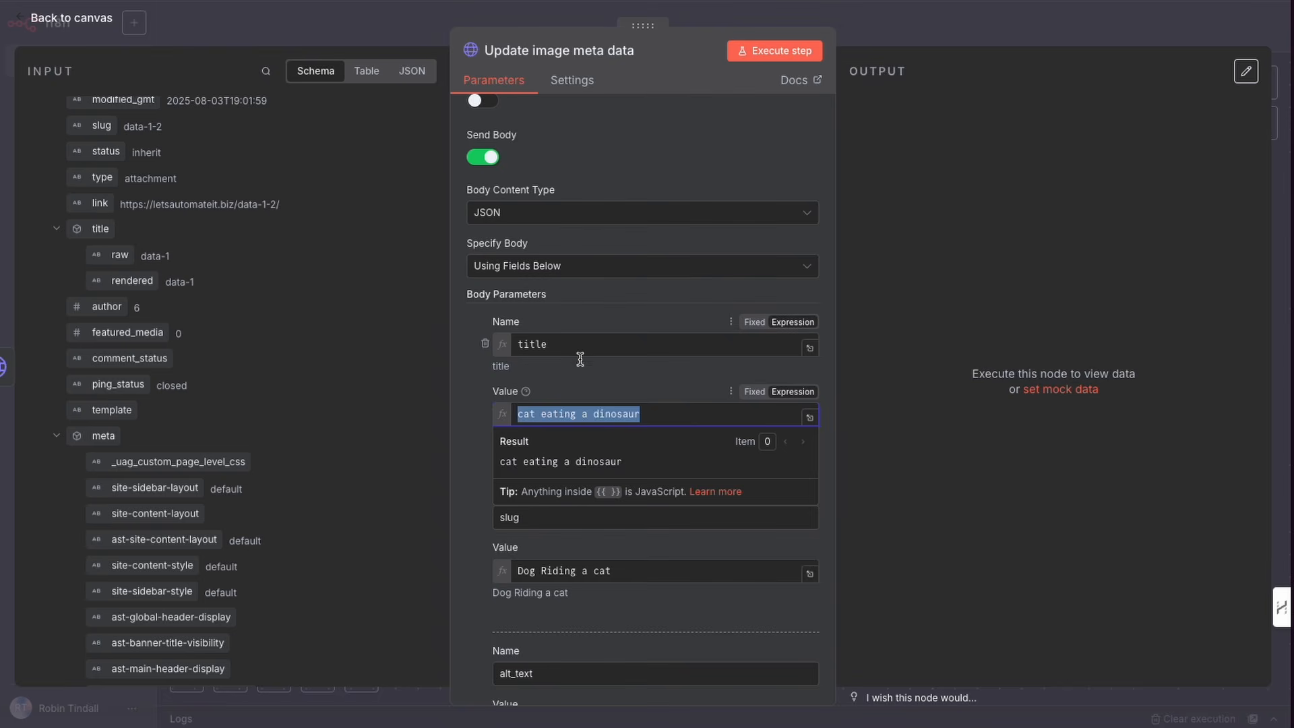
{"action": "left_click", "coordinate": [582, 385]}
Step: Replace the slug, alt_text and caption values with cat eating a dinosaur
{"action": "scroll", "coordinate": [574, 444], "scroll_direction": "down", "scroll_amount": 3}
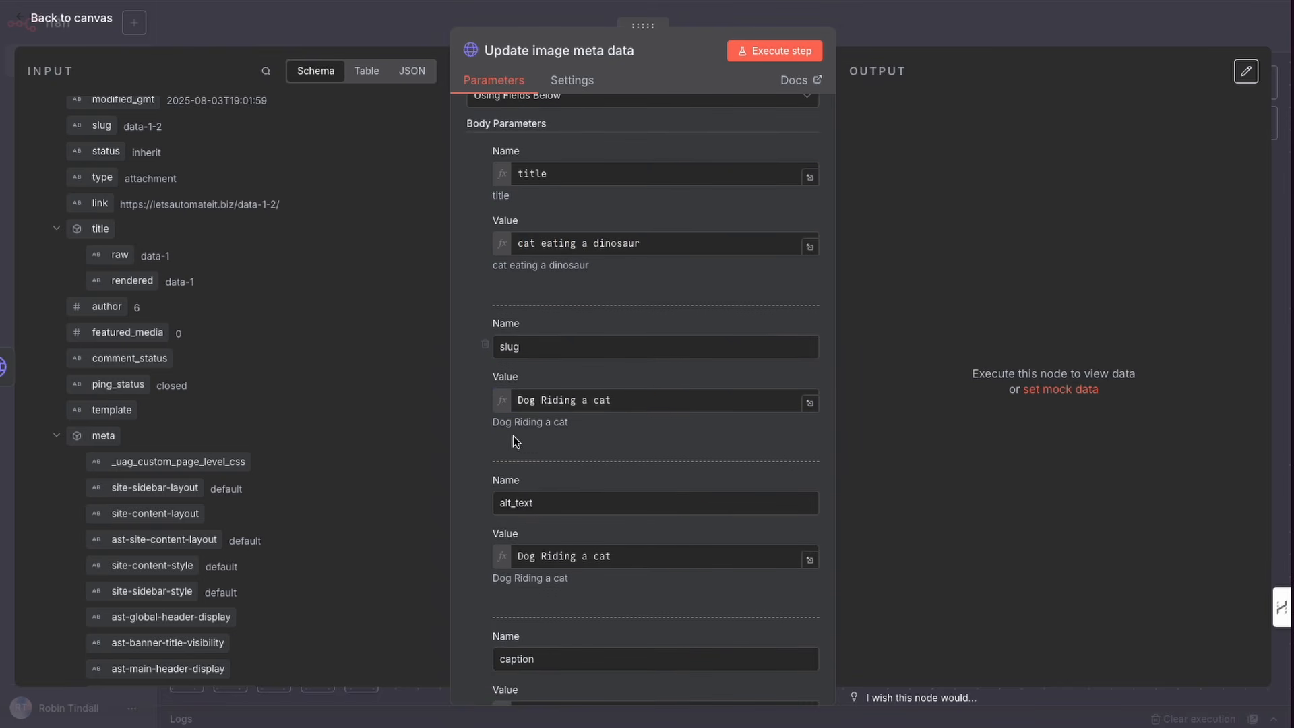
{"action": "left_click", "coordinate": [630, 400]}
{"action": "key", "text": "ctrl+a"}
{"action": "key", "text": "ctrl+v"}
{"action": "left_click", "coordinate": [468, 423]}
{"action": "scroll", "coordinate": [492, 472], "scroll_direction": "down", "scroll_amount": 3}
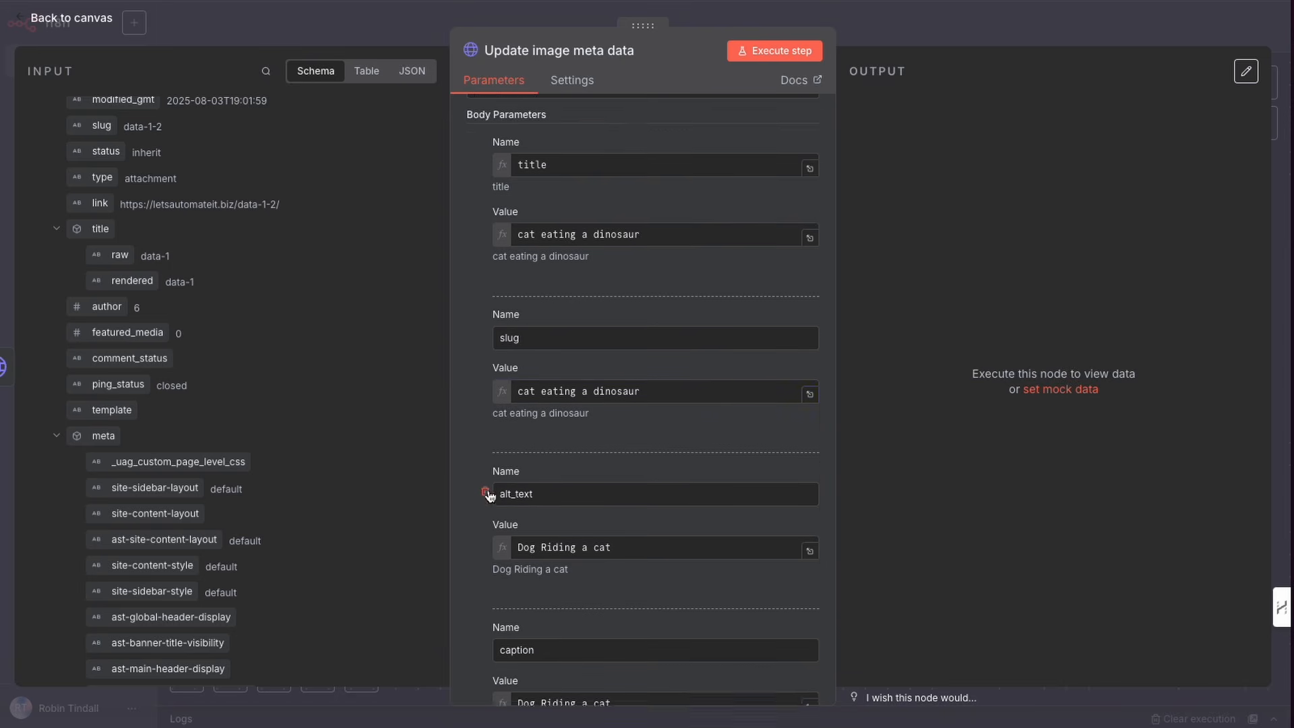
{"action": "left_click", "coordinate": [503, 407]}
{"action": "key", "text": "ctrl+a"}
{"action": "key", "text": "ctrl+v"}
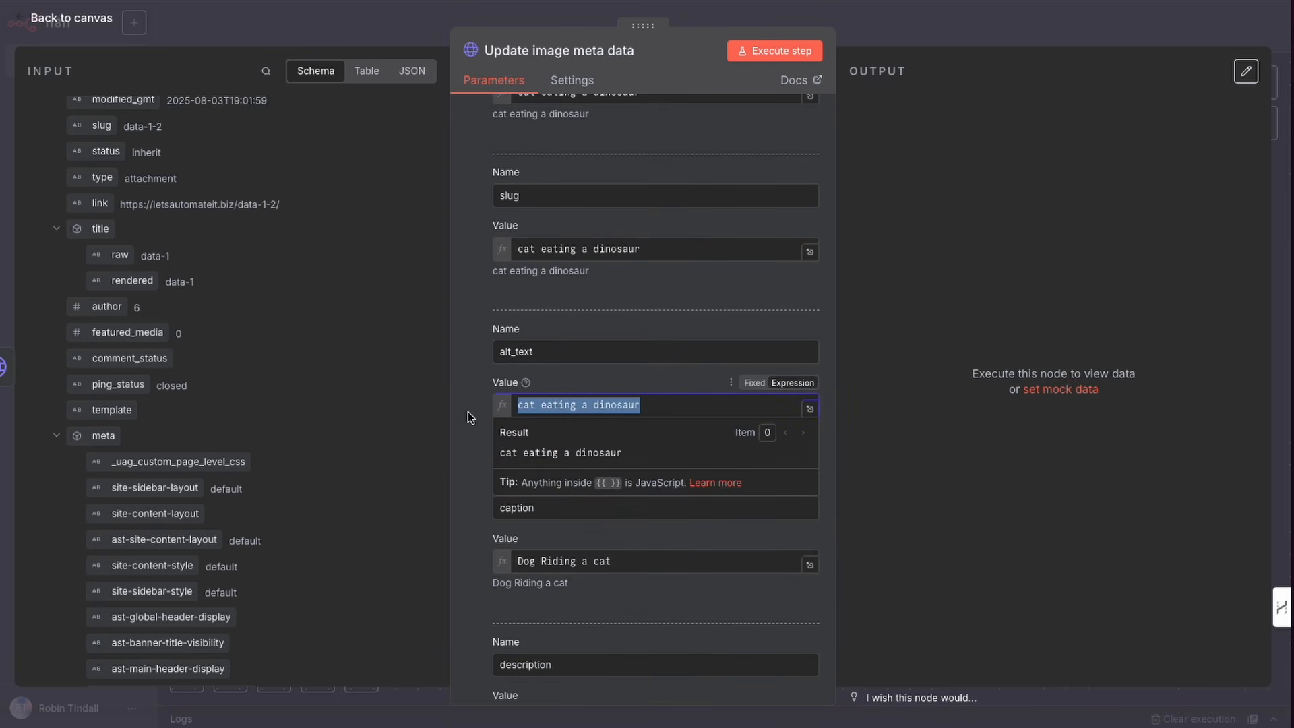
{"action": "left_click", "coordinate": [468, 411]}
{"action": "scroll", "coordinate": [569, 415], "scroll_direction": "down", "scroll_amount": 3}
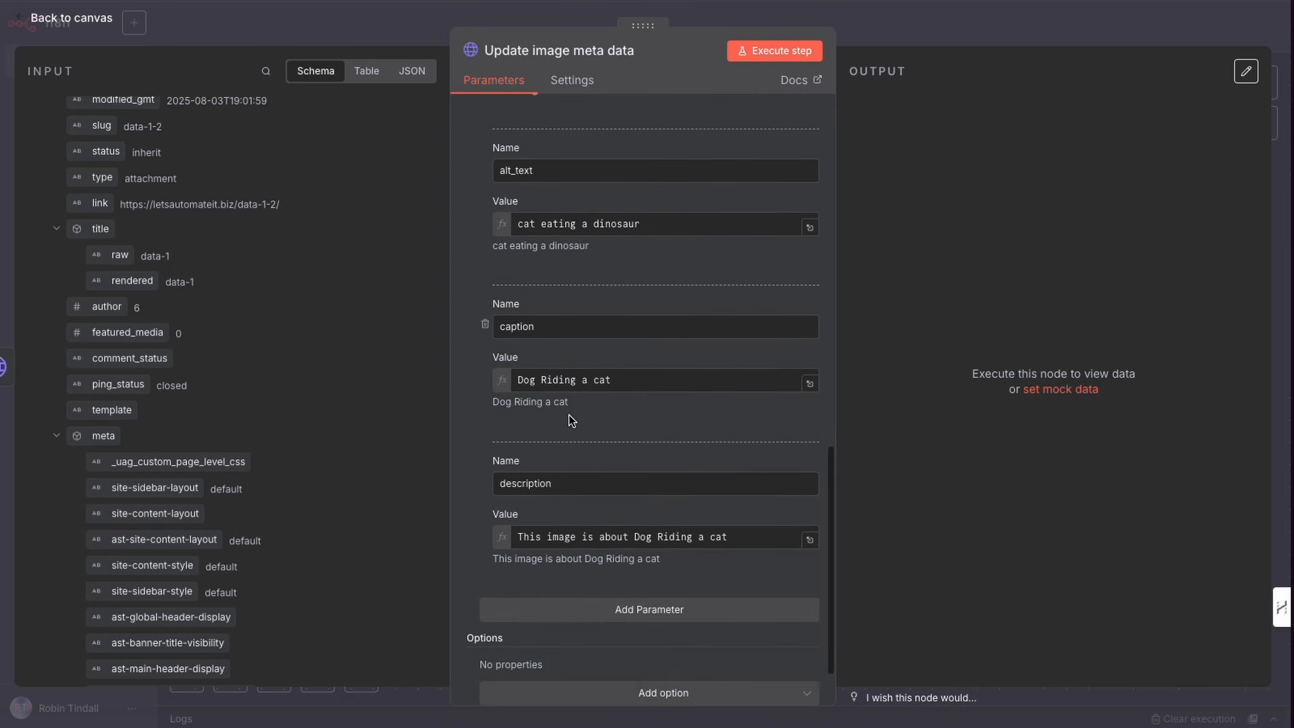
{"action": "left_click", "coordinate": [613, 380]}
{"action": "key", "text": "ctrl+a"}
{"action": "key", "text": "ctrl+v"}
{"action": "left_click", "coordinate": [468, 381]}
Step: Set the description value to This image is about a cat eating a dinosaur and execute the step
{"action": "scroll", "coordinate": [475, 403], "scroll_direction": "down", "scroll_amount": 2}
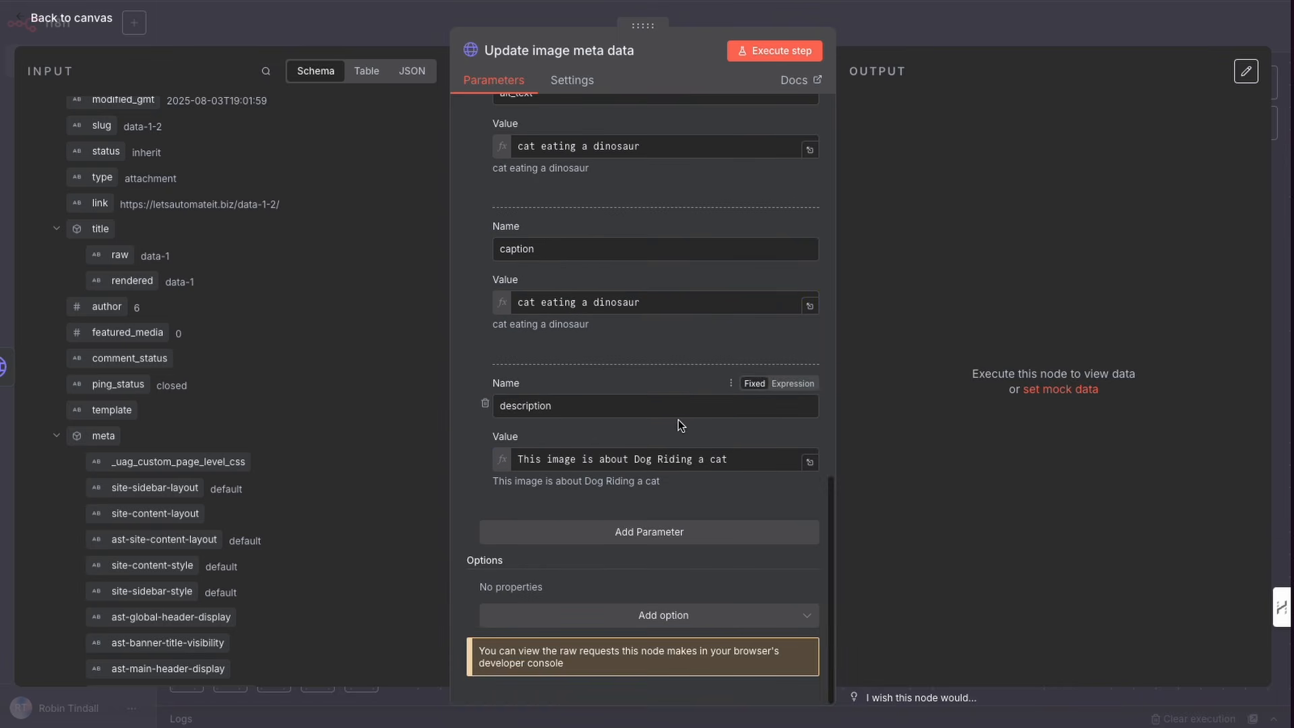
{"action": "left_click_drag", "start_coordinate": [741, 459], "coordinate": [635, 461]}
{"action": "key", "text": "ctrl+v"}
{"action": "key", "text": "BackSpace"}
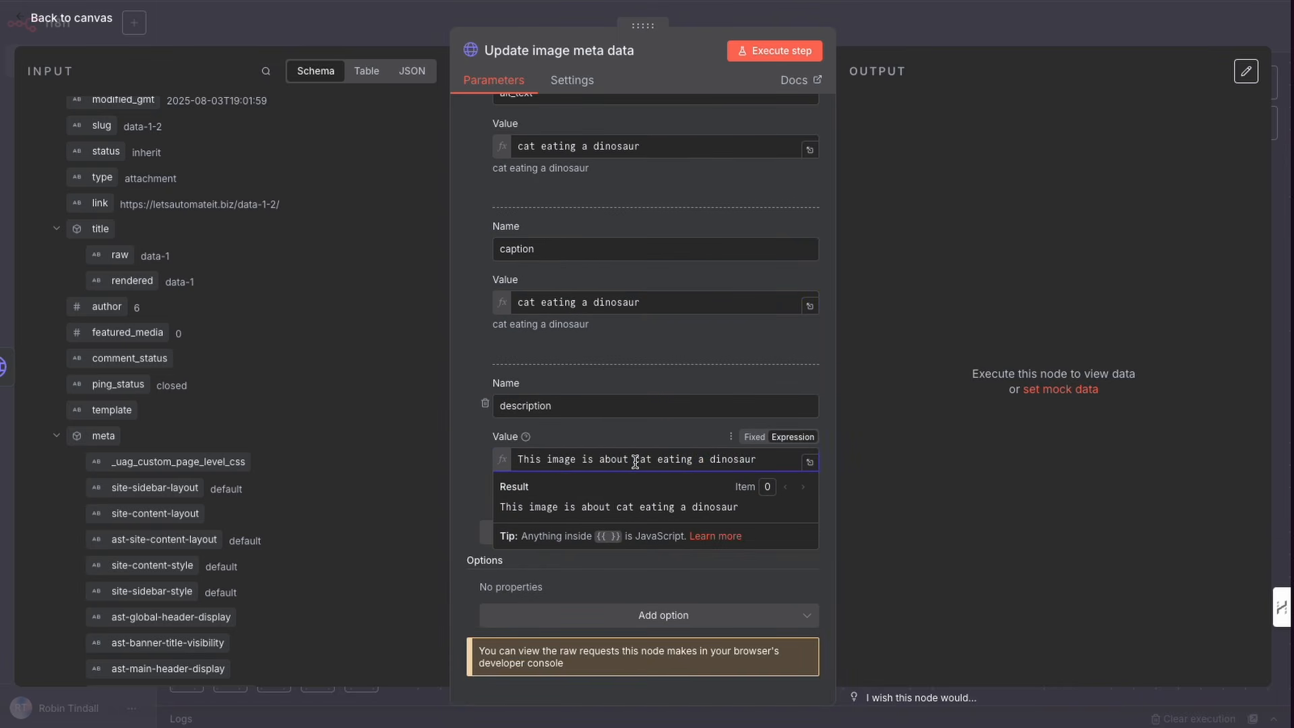
{"action": "type", "text": "a"}
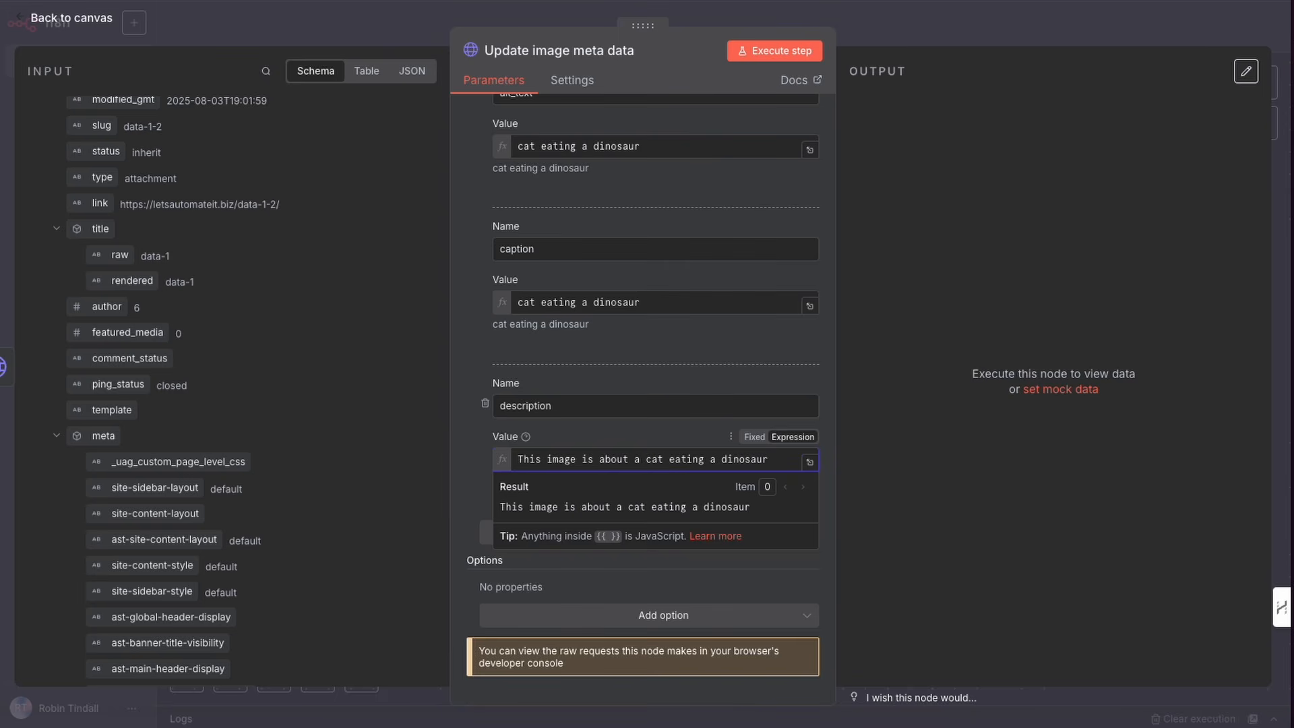
{"action": "left_click", "coordinate": [460, 462]}
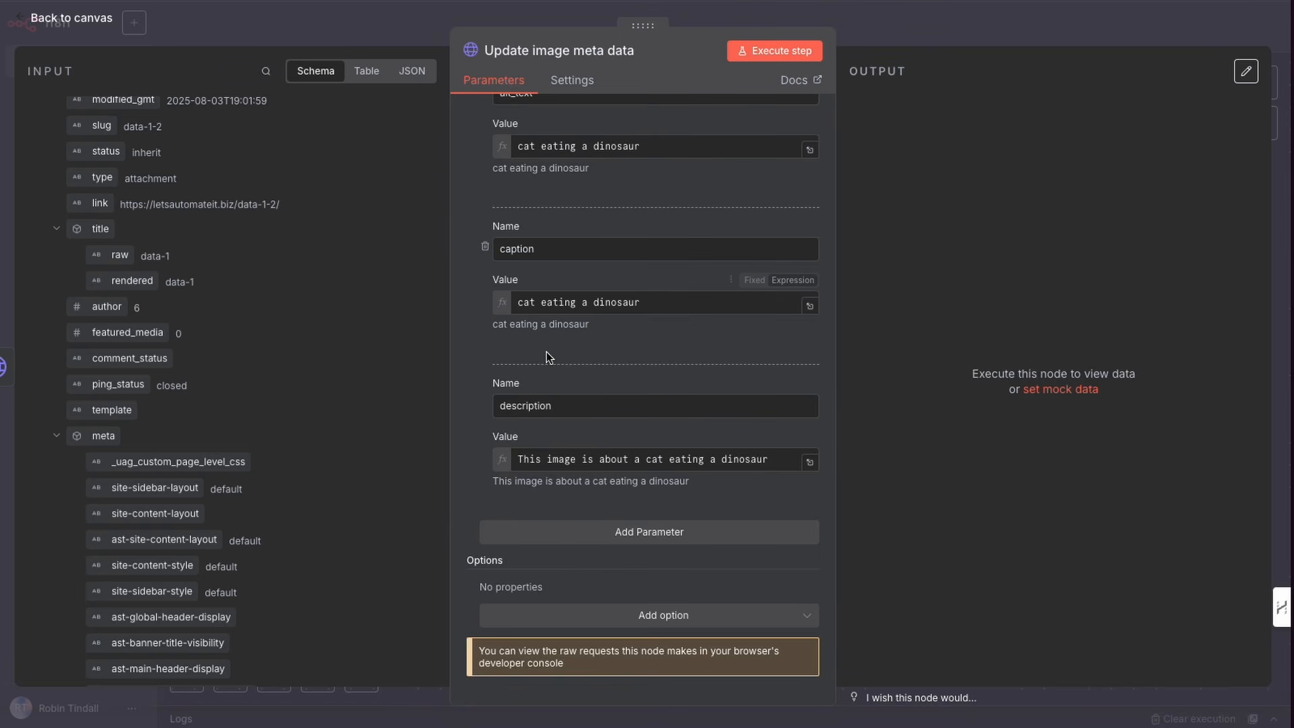
{"action": "scroll", "coordinate": [557, 330], "scroll_direction": "up", "scroll_amount": 12}
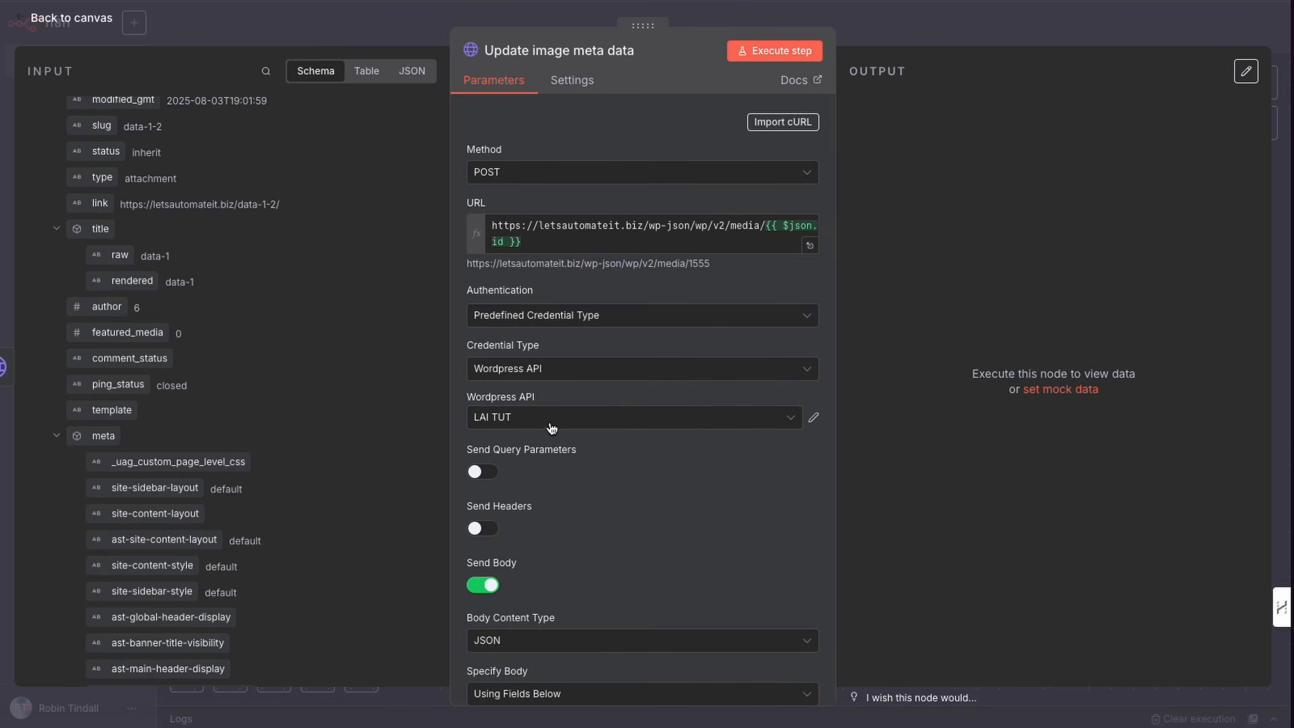
{"action": "left_click", "coordinate": [775, 58]}
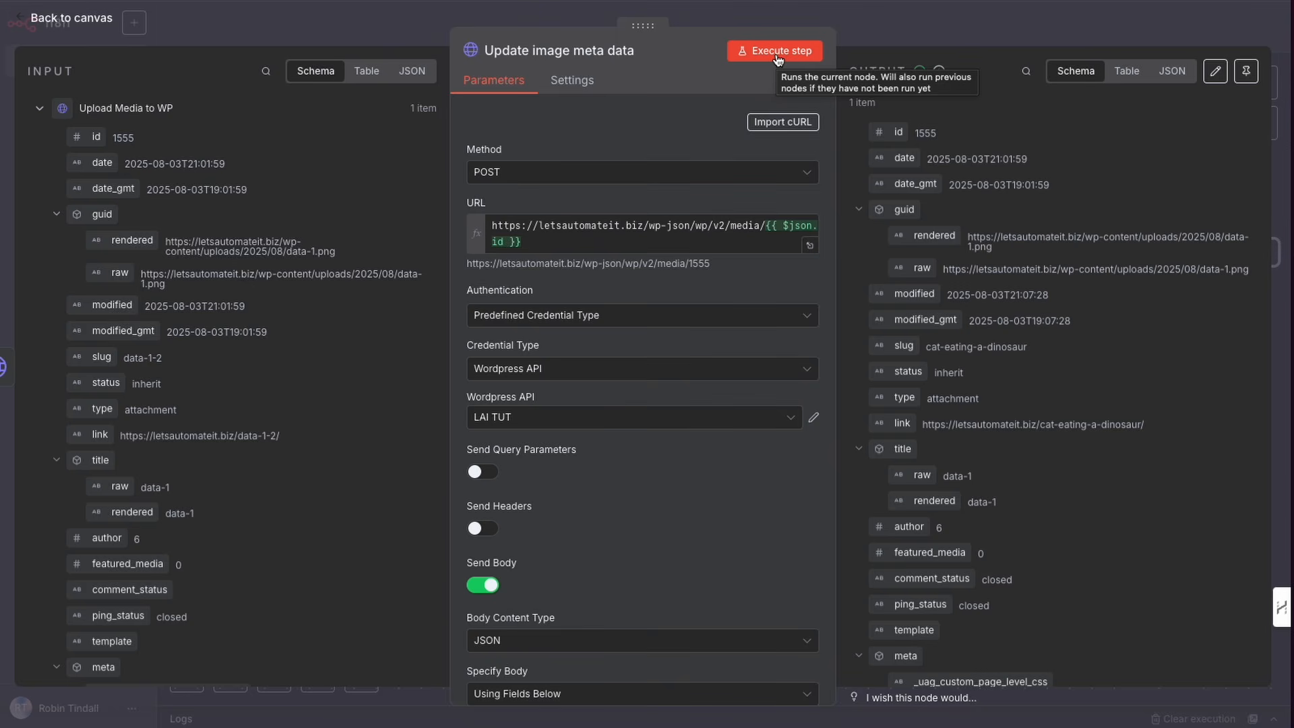
Step: Return to the canvas, locate the existing Set Featured Image node and copy it
{"action": "left_click", "coordinate": [859, 29]}
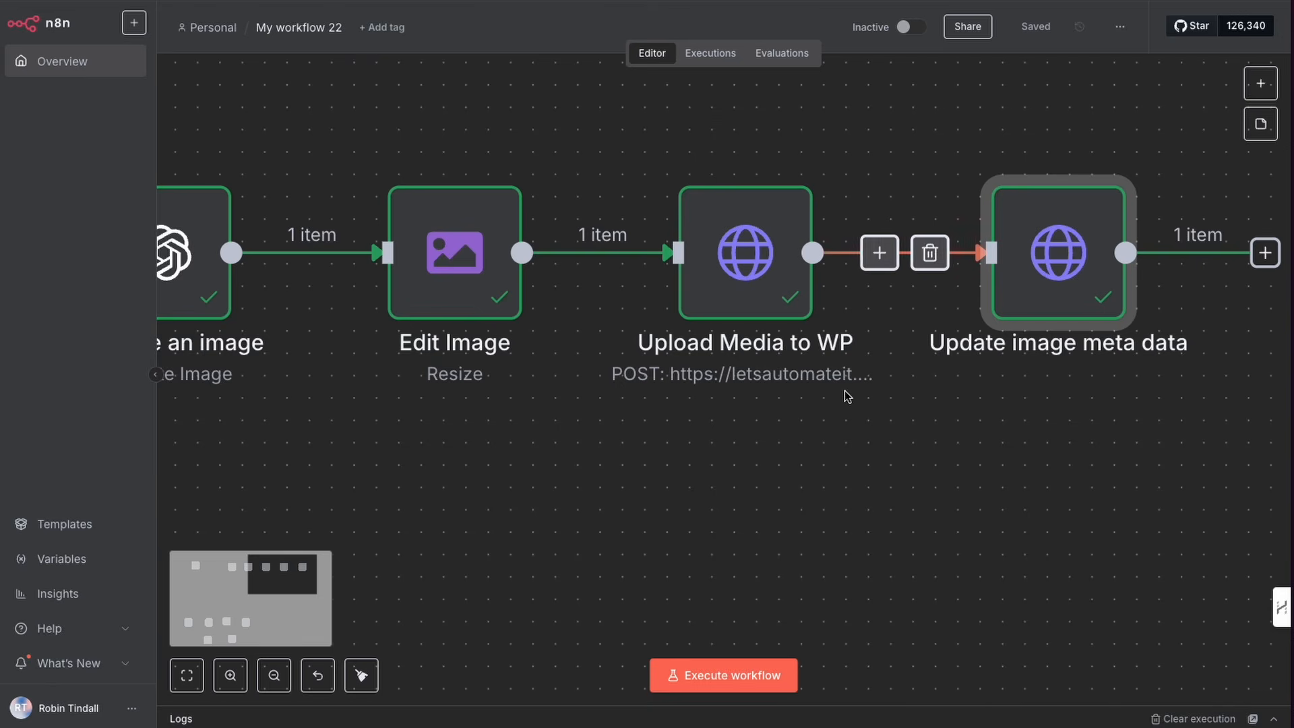
{"action": "scroll", "coordinate": [848, 396], "scroll_direction": "right", "scroll_amount": 5}
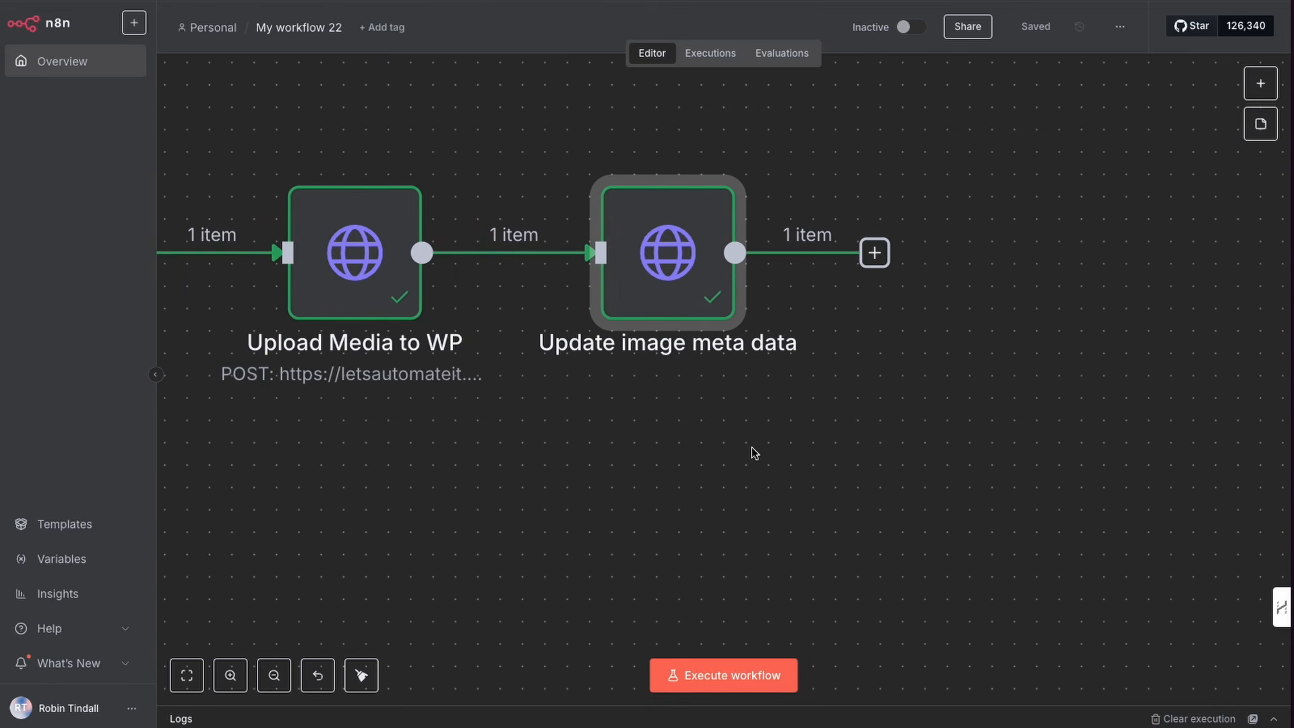
{"action": "scroll", "coordinate": [749, 453], "scroll_direction": "down", "scroll_amount": 3}
{"action": "scroll", "coordinate": [748, 453], "scroll_direction": "down", "scroll_amount": 5}
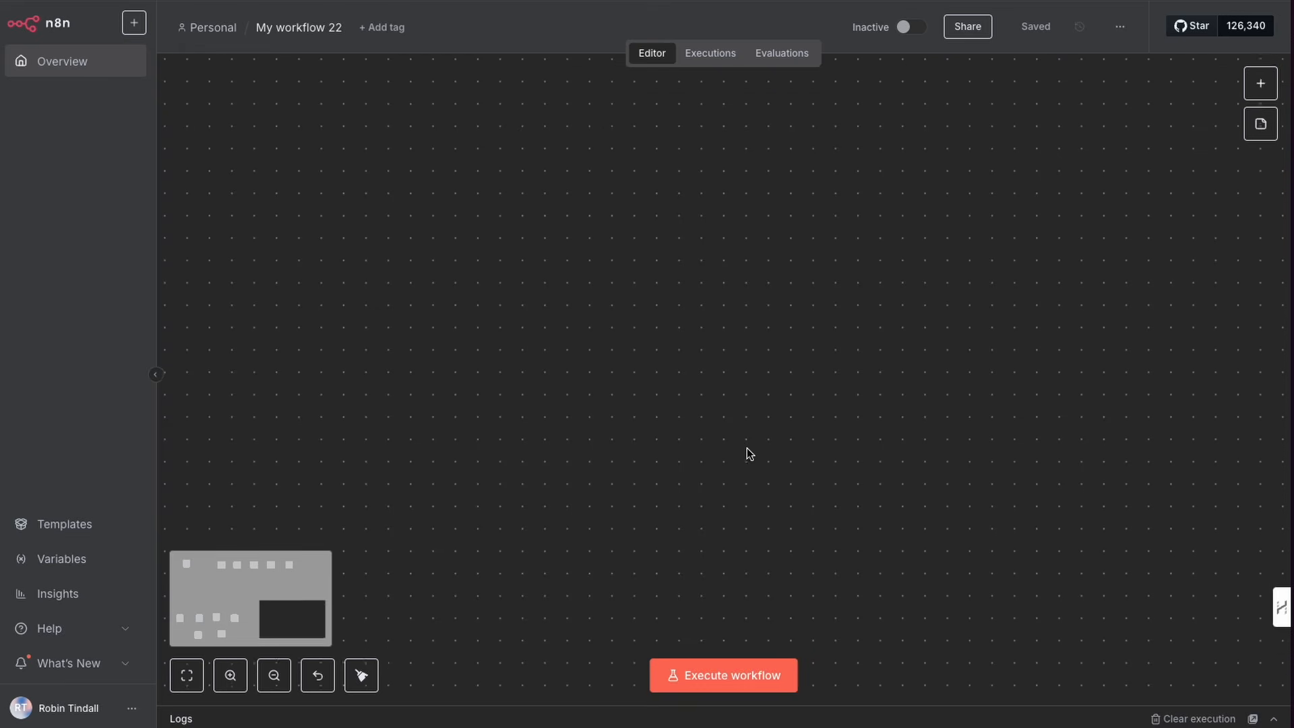
{"action": "scroll", "coordinate": [751, 451], "scroll_direction": "left", "scroll_amount": 3}
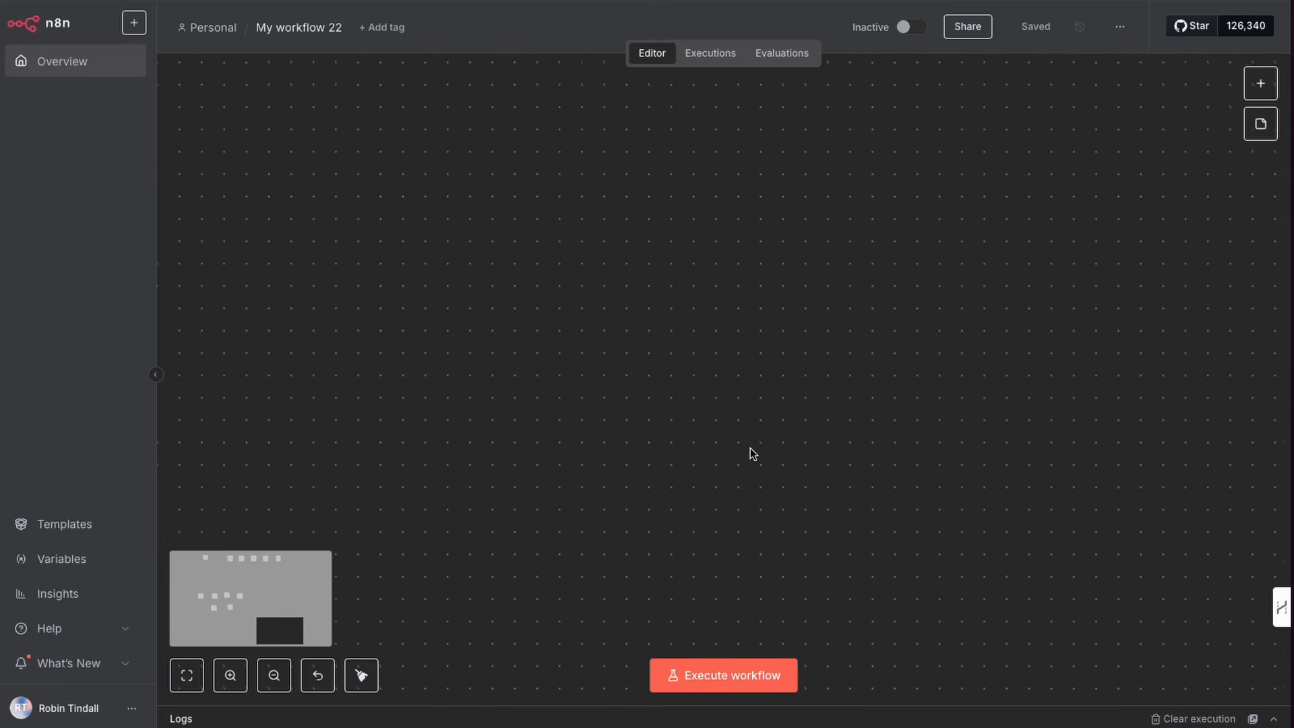
{"action": "scroll", "coordinate": [758, 449], "scroll_direction": "left", "scroll_amount": 3}
{"action": "scroll", "coordinate": [758, 450], "scroll_direction": "up", "scroll_amount": 3}
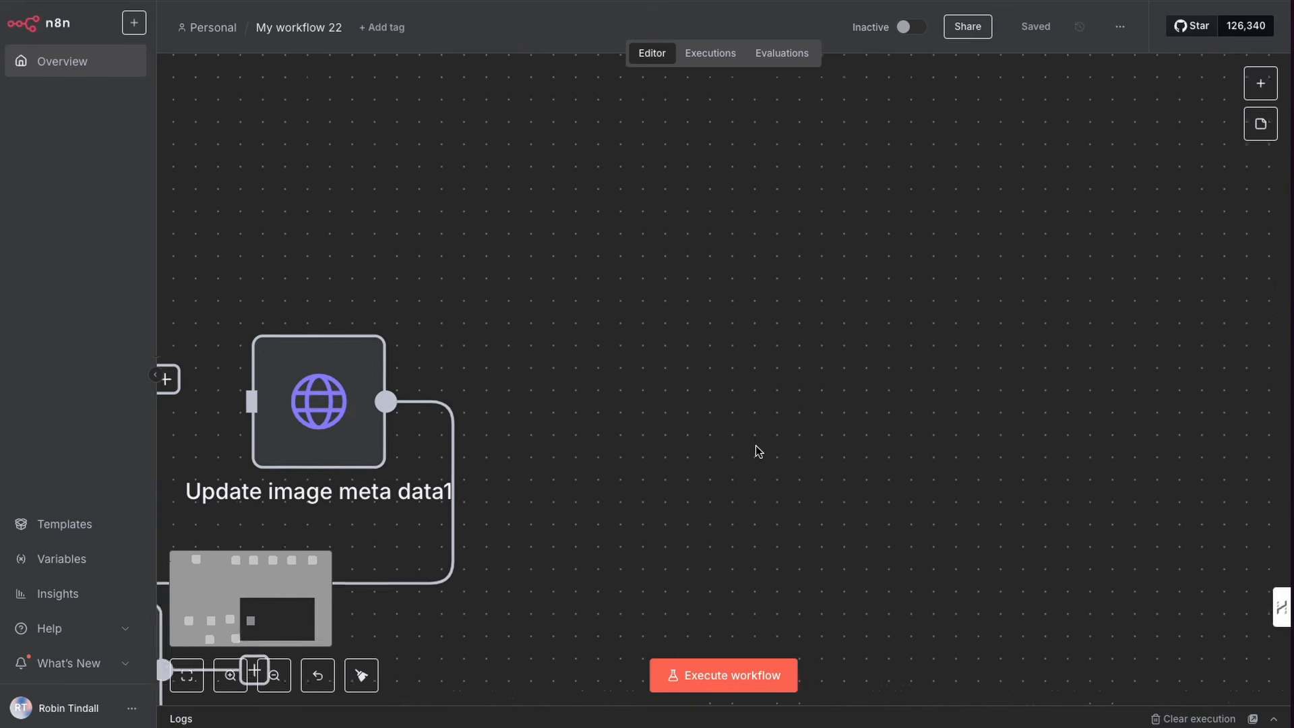
{"action": "scroll", "coordinate": [758, 449], "scroll_direction": "down", "scroll_amount": 3}
{"action": "scroll", "coordinate": [760, 450], "scroll_direction": "left", "scroll_amount": 10}
{"action": "scroll", "coordinate": [796, 465], "scroll_direction": "right", "scroll_amount": 1}
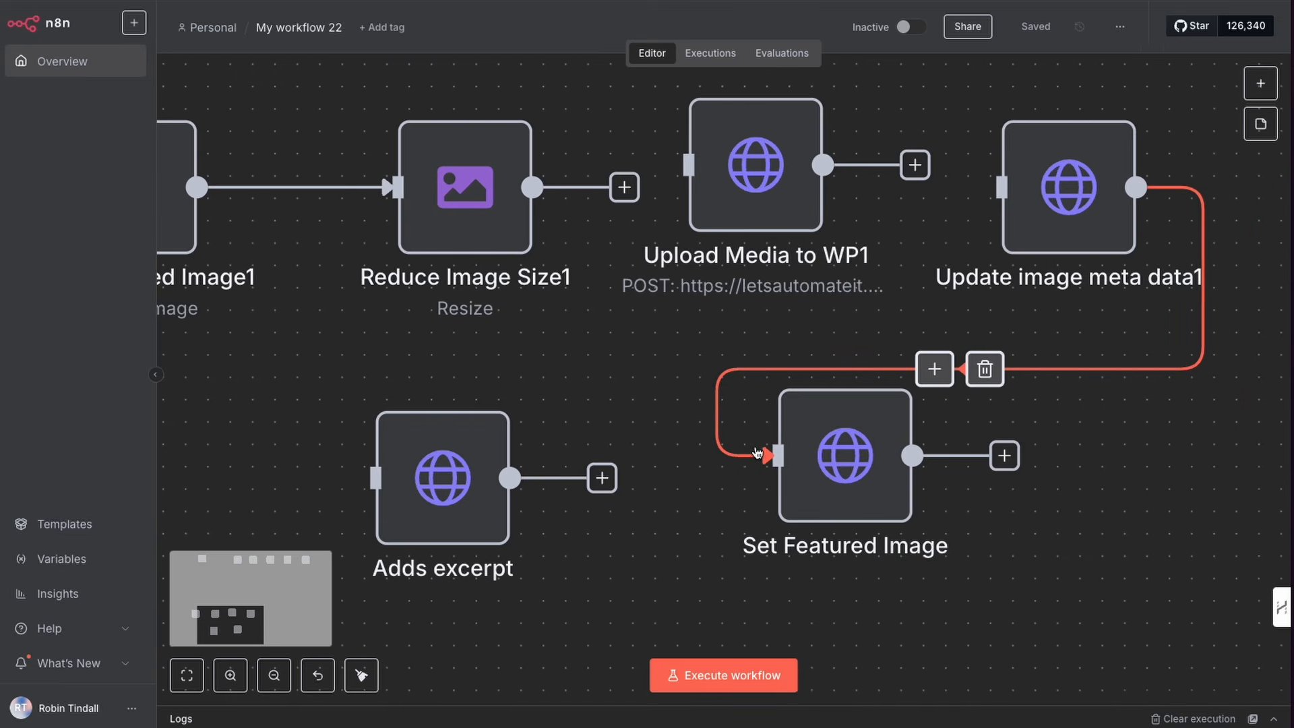
{"action": "left_click", "coordinate": [840, 478]}
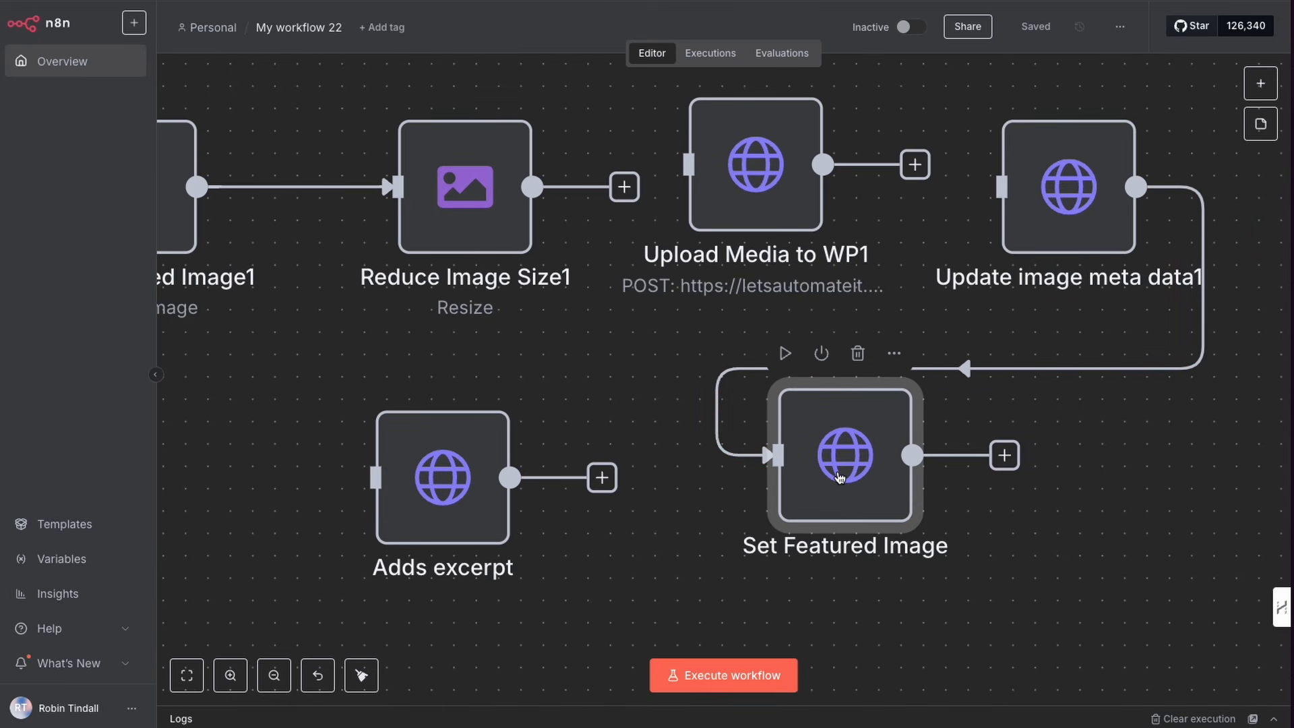
{"action": "key", "text": "ctrl+c"}
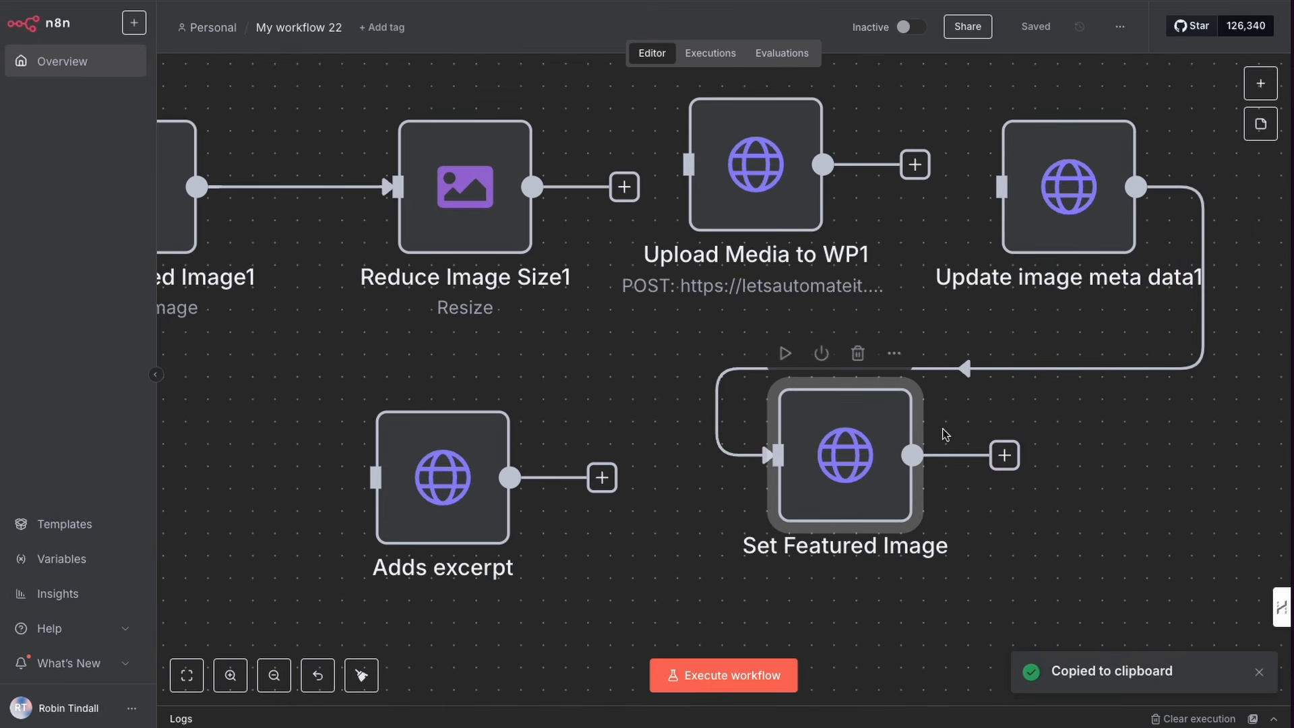
Step: Paste the copied node after Update image meta data and connect it to that node's output
{"action": "scroll", "coordinate": [941, 430], "scroll_direction": "up", "scroll_amount": 10}
{"action": "scroll", "coordinate": [941, 431], "scroll_direction": "right", "scroll_amount": 20}
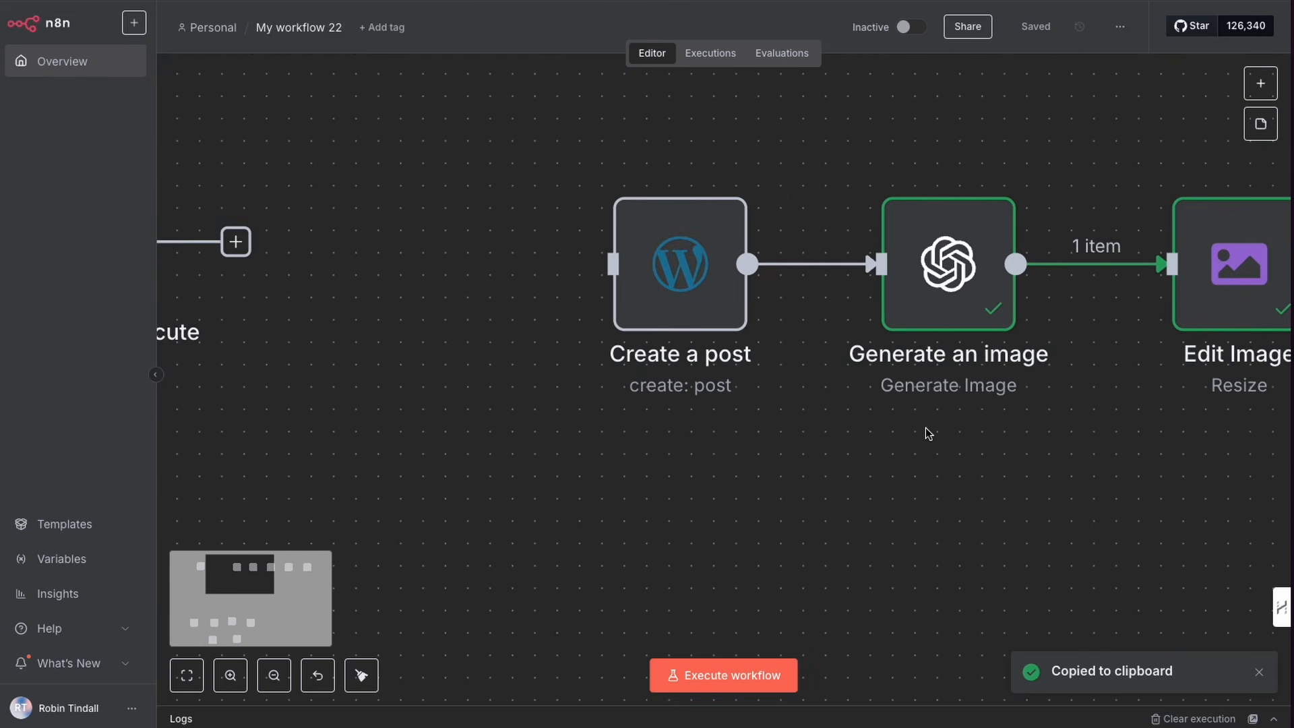
{"action": "scroll", "coordinate": [907, 290], "scroll_direction": "right", "scroll_amount": 2}
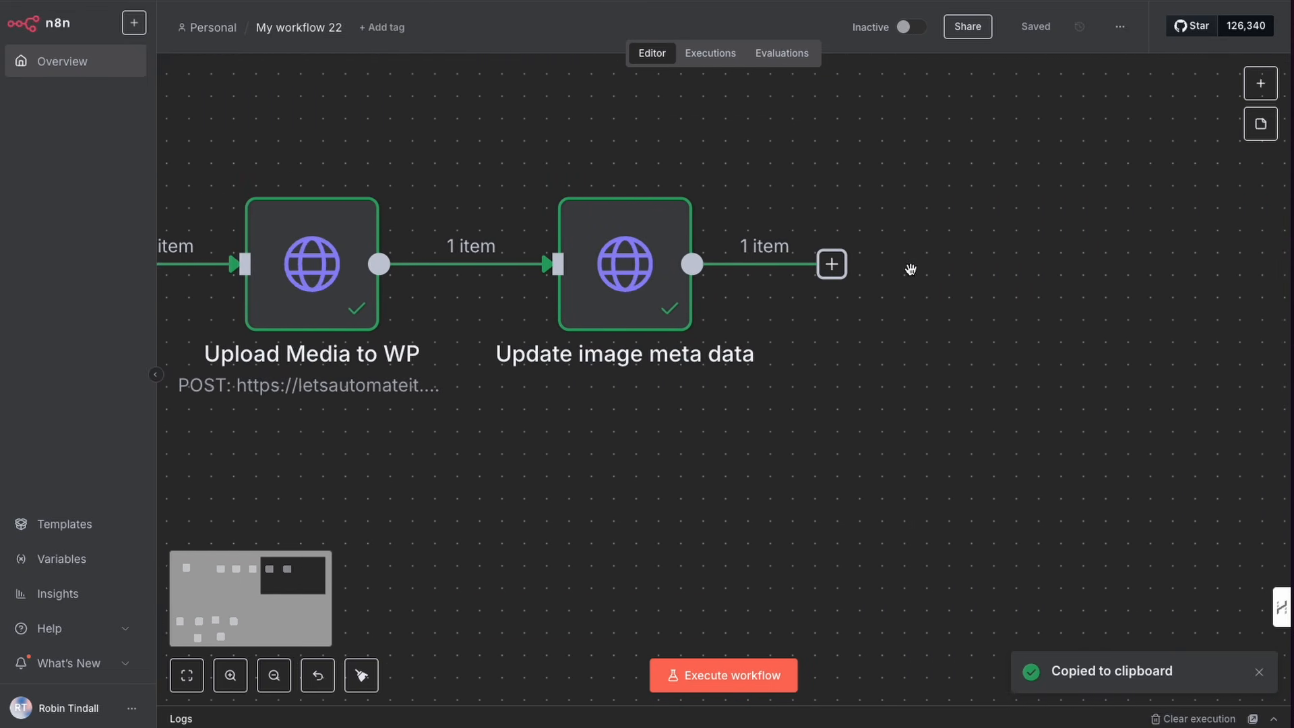
{"action": "key", "text": "ctrl+v"}
{"action": "left_click_drag", "start_coordinate": [349, 527], "coordinate": [970, 211]}
{"action": "left_click_drag", "start_coordinate": [830, 278], "coordinate": [870, 265]}
{"action": "left_click", "coordinate": [887, 447]}
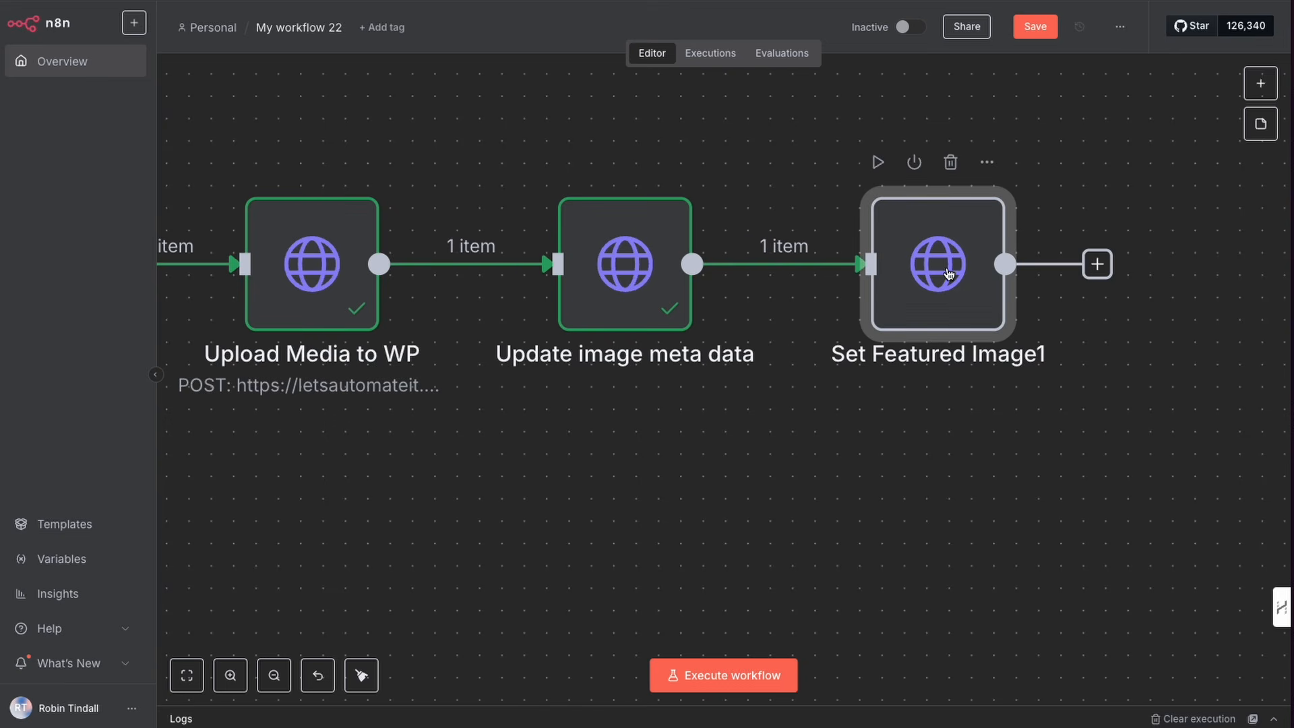
Step: Open the Set Featured Image1 node and execute the previous nodes to load its input data
{"action": "double_click", "coordinate": [949, 272]}
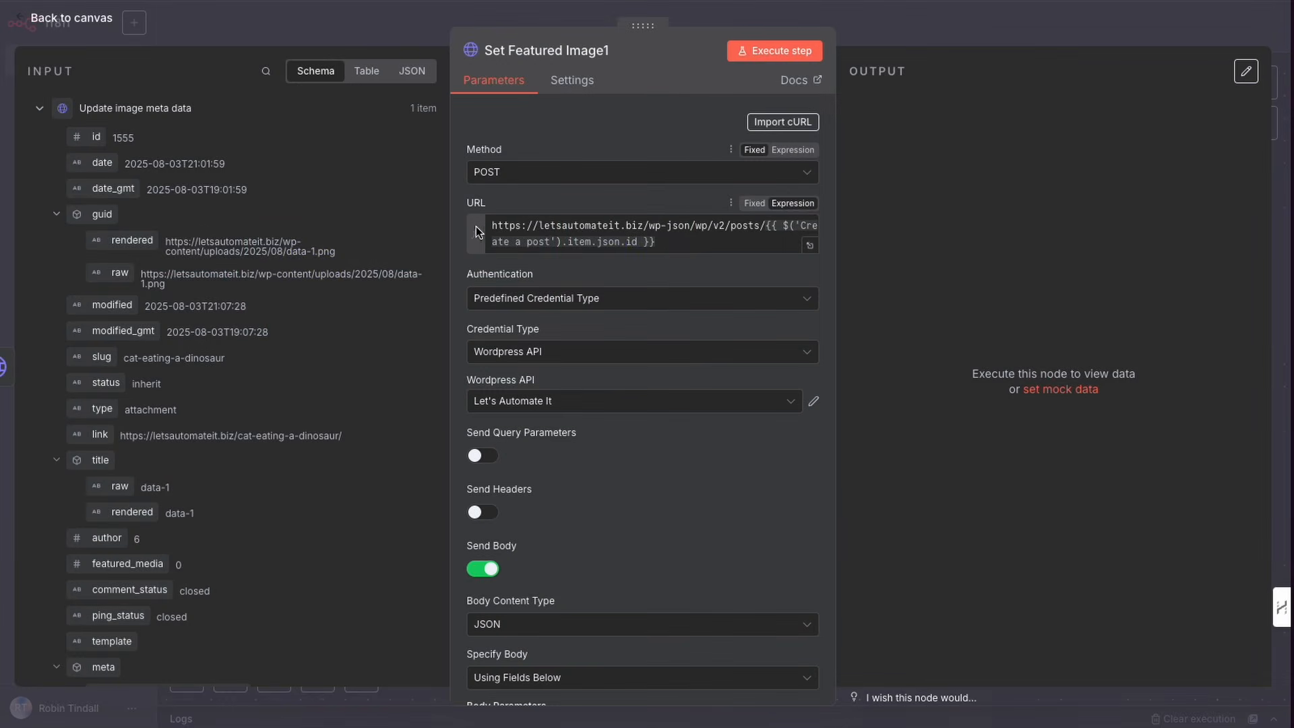
{"action": "left_click_drag", "start_coordinate": [396, 261], "coordinate": [446, 217]}
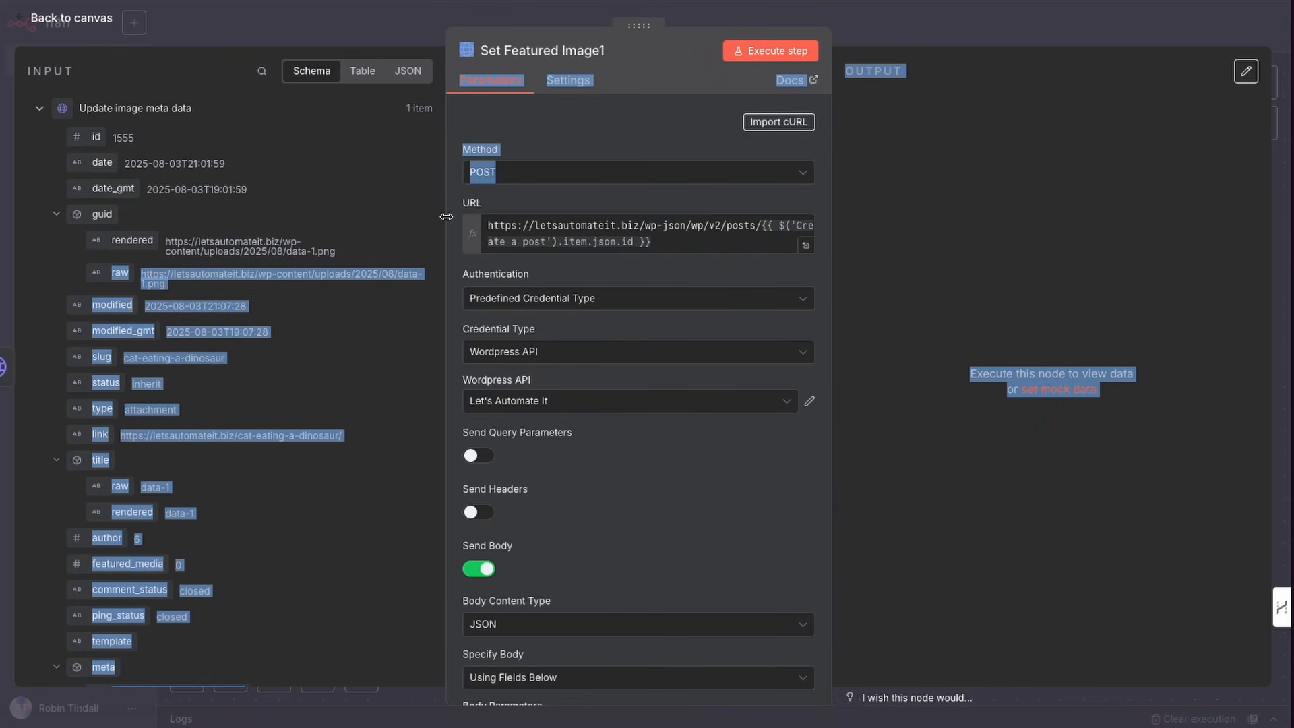
{"action": "key", "text": "Escape"}
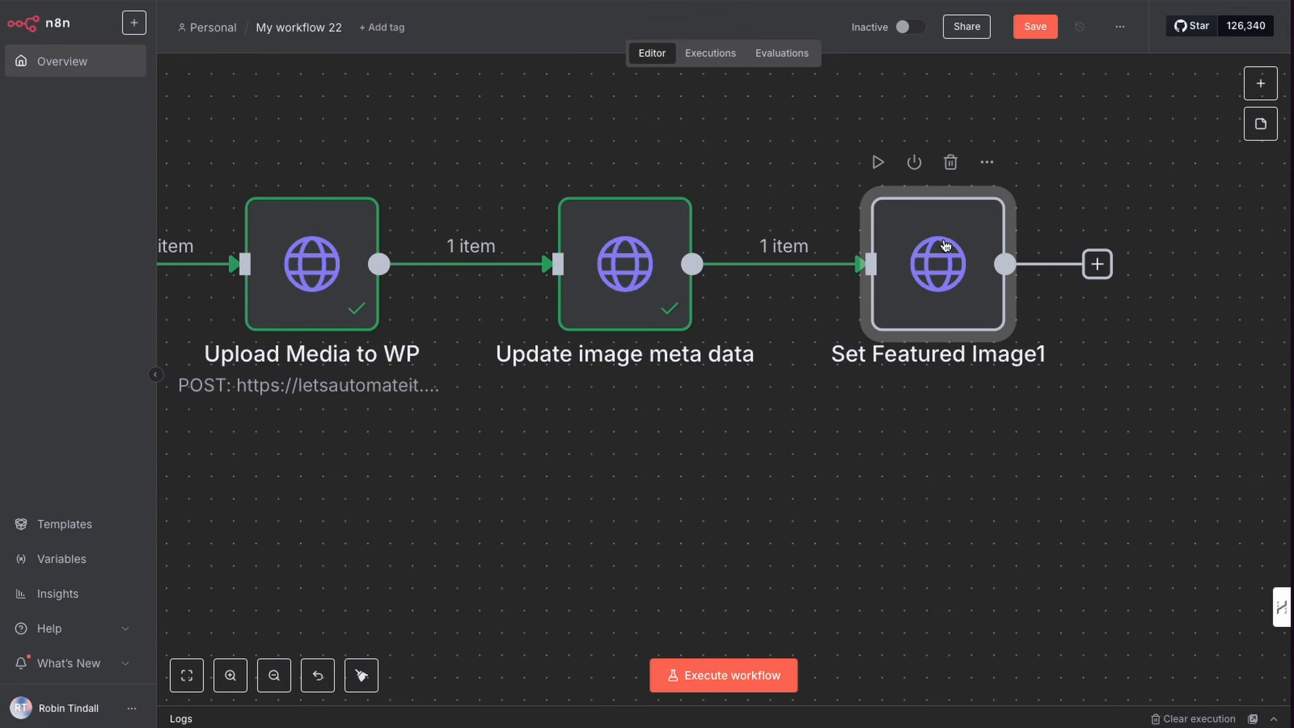
{"action": "double_click", "coordinate": [947, 244]}
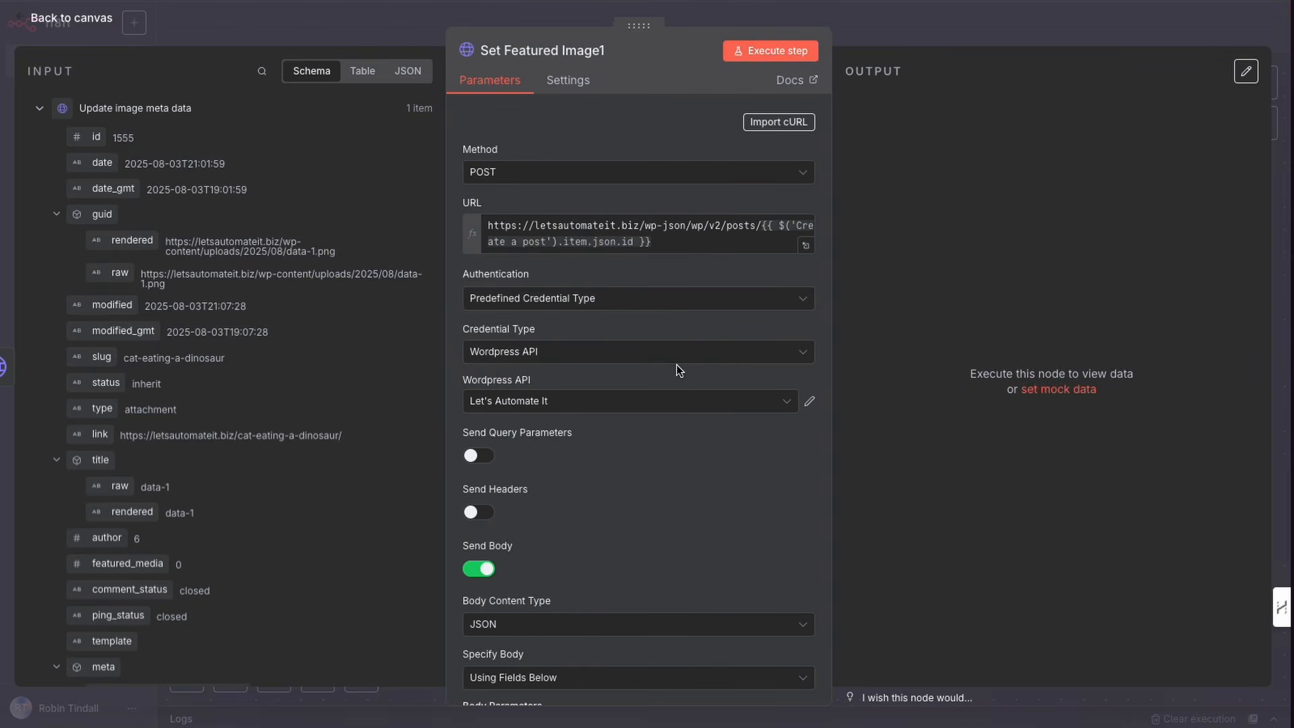
{"action": "left_click_drag", "start_coordinate": [413, 330], "coordinate": [435, 189]}
{"action": "left_click", "coordinate": [430, 204]}
{"action": "mouse_move", "coordinate": [410, 271]}
{"action": "left_mouse_down"}
{"action": "mouse_move", "coordinate": [453, 199]}
{"action": "mouse_move", "coordinate": [464, 233]}
{"action": "mouse_move", "coordinate": [733, 231]}
{"action": "mouse_move", "coordinate": [449, 240]}
{"action": "left_mouse_up"}
{"action": "left_click", "coordinate": [38, 112]}
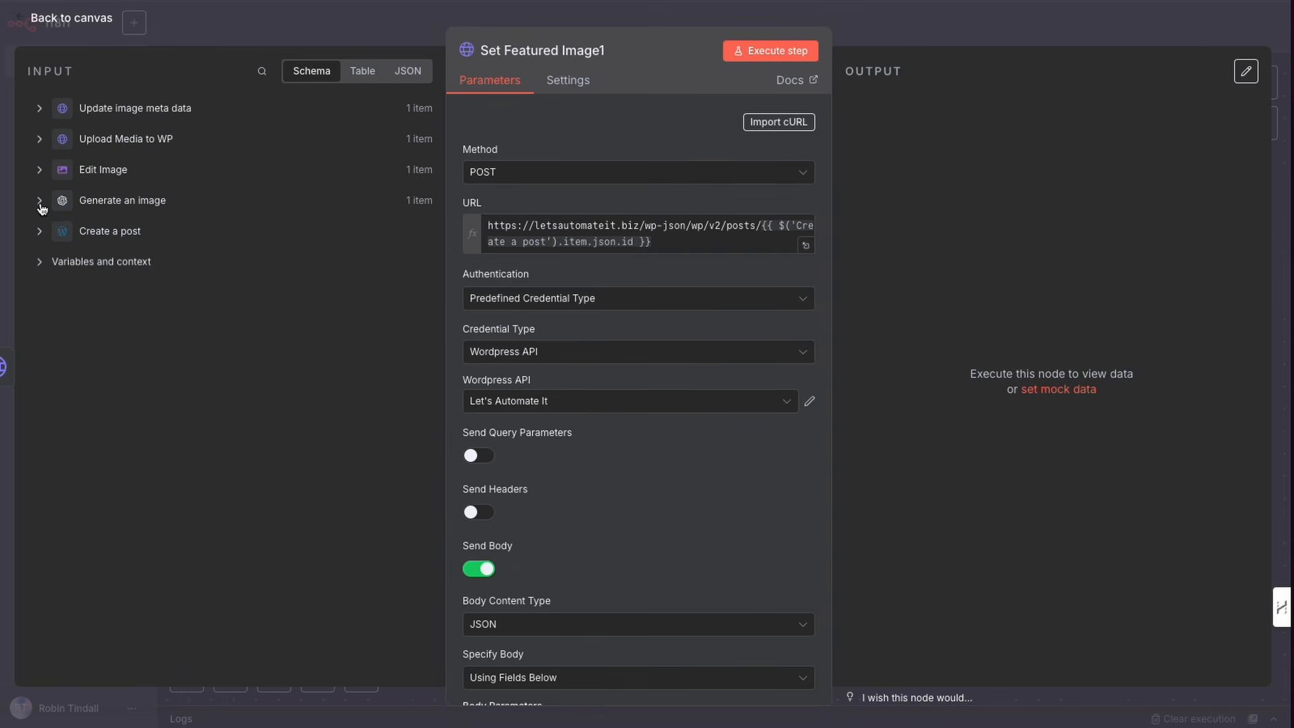
{"action": "left_click", "coordinate": [38, 231]}
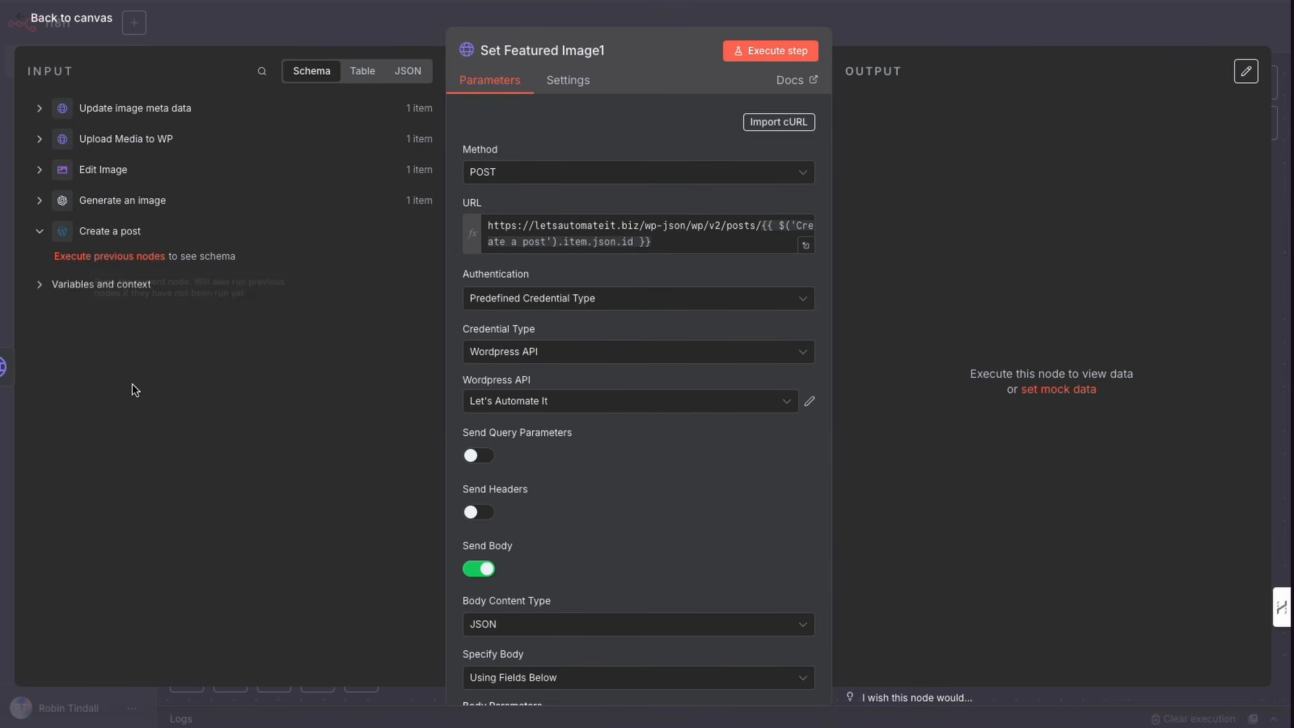
{"action": "left_click", "coordinate": [102, 256]}
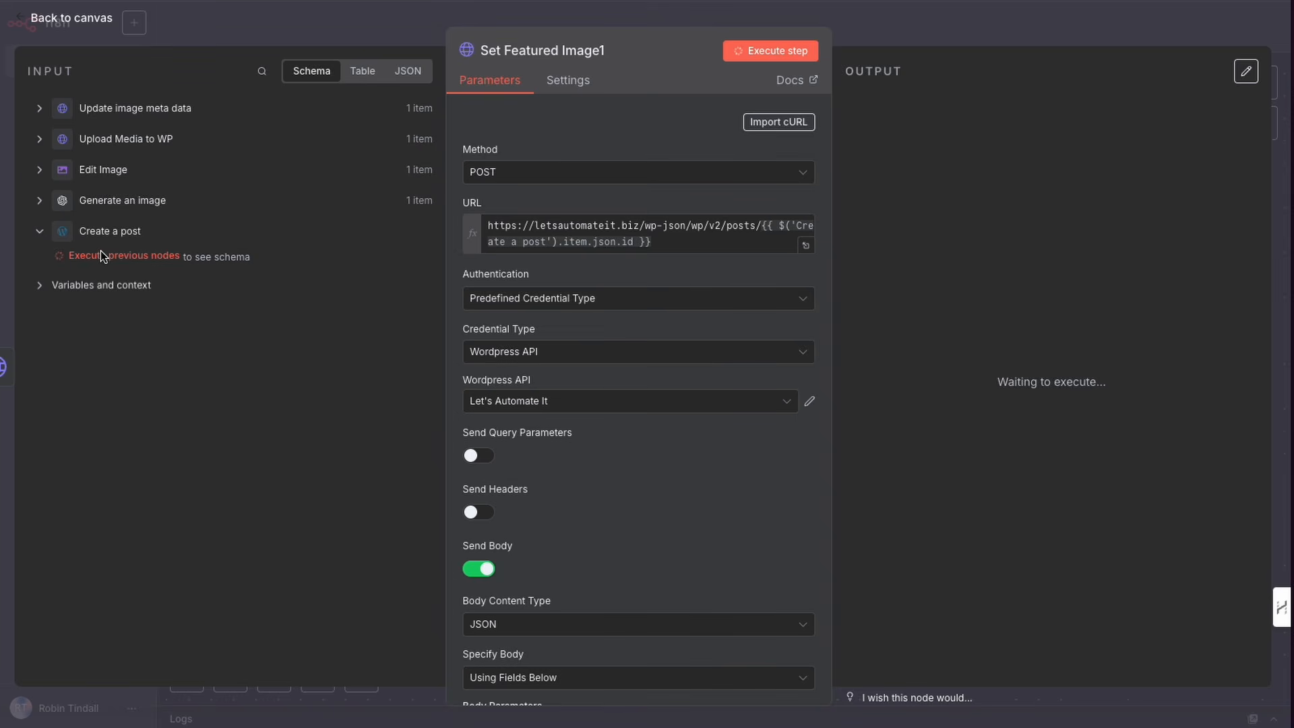
{"action": "left_click", "coordinate": [322, 29]}
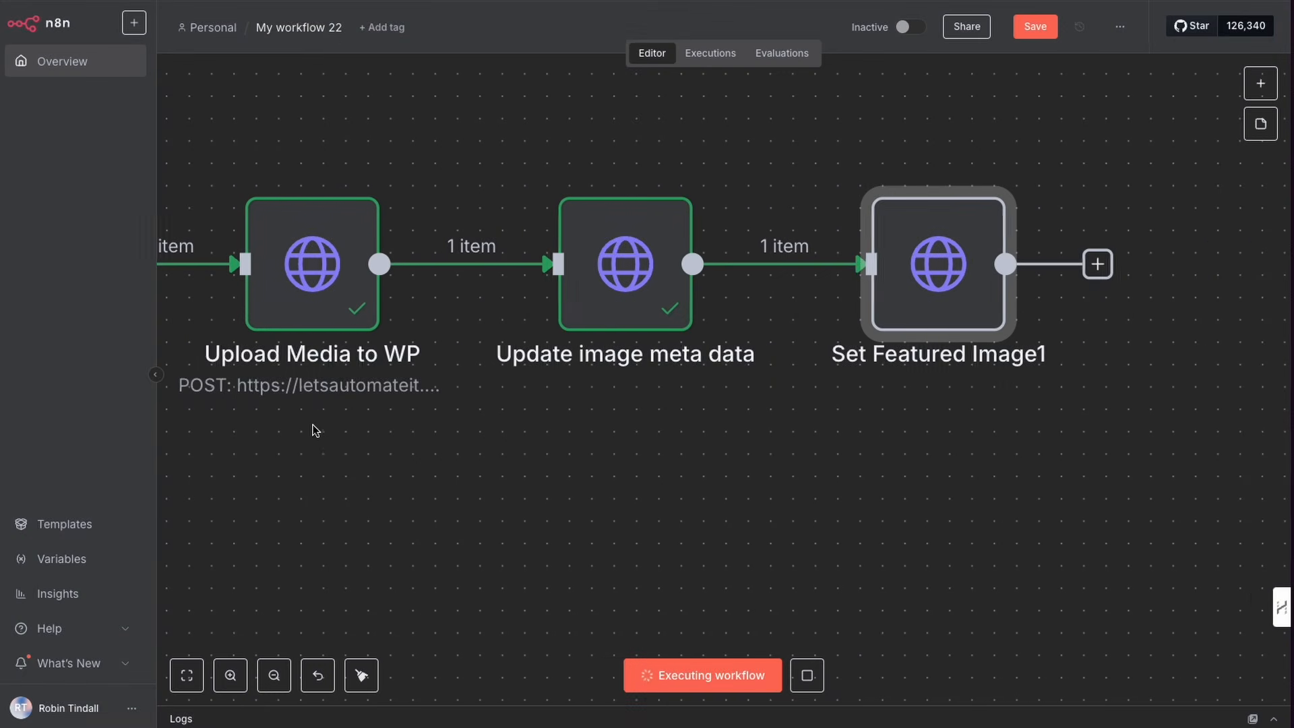
{"action": "scroll", "coordinate": [314, 429], "scroll_direction": "left", "scroll_amount": 10}
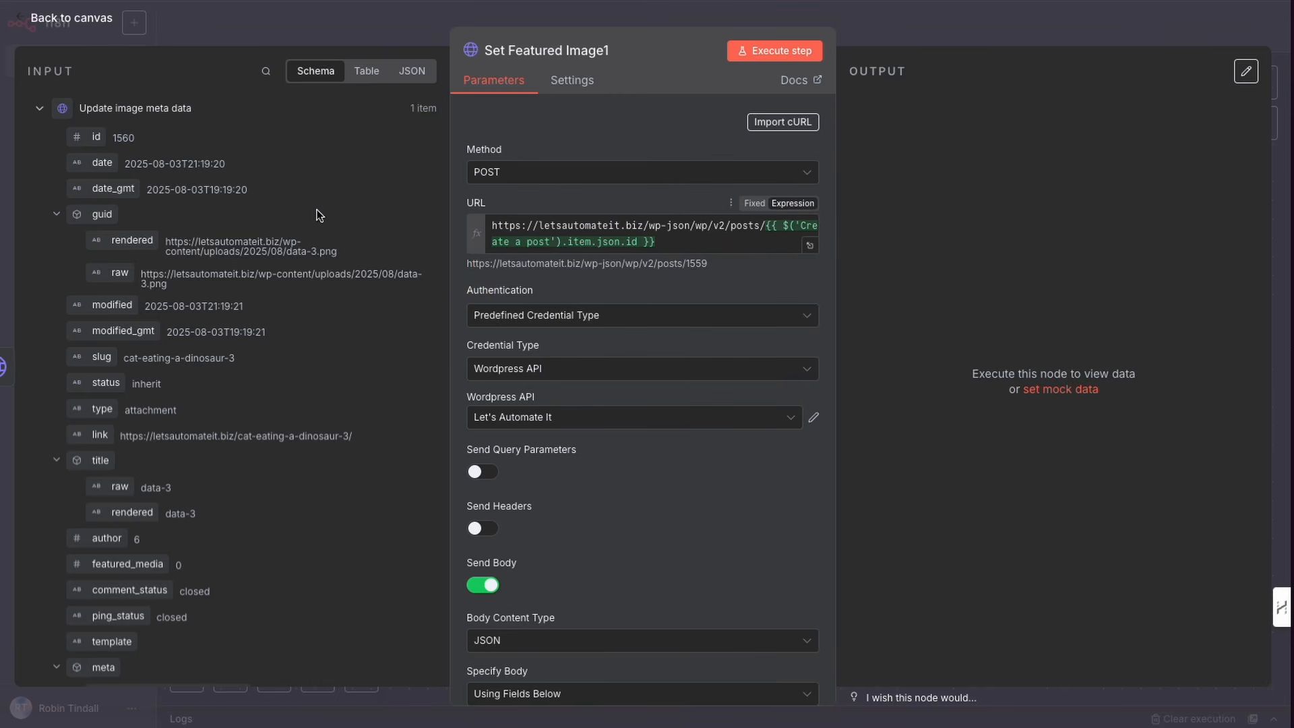
Step: Set the Set Featured Image1 node's Wordpress API credential to LAI TUT
{"action": "left_click", "coordinate": [40, 109]}
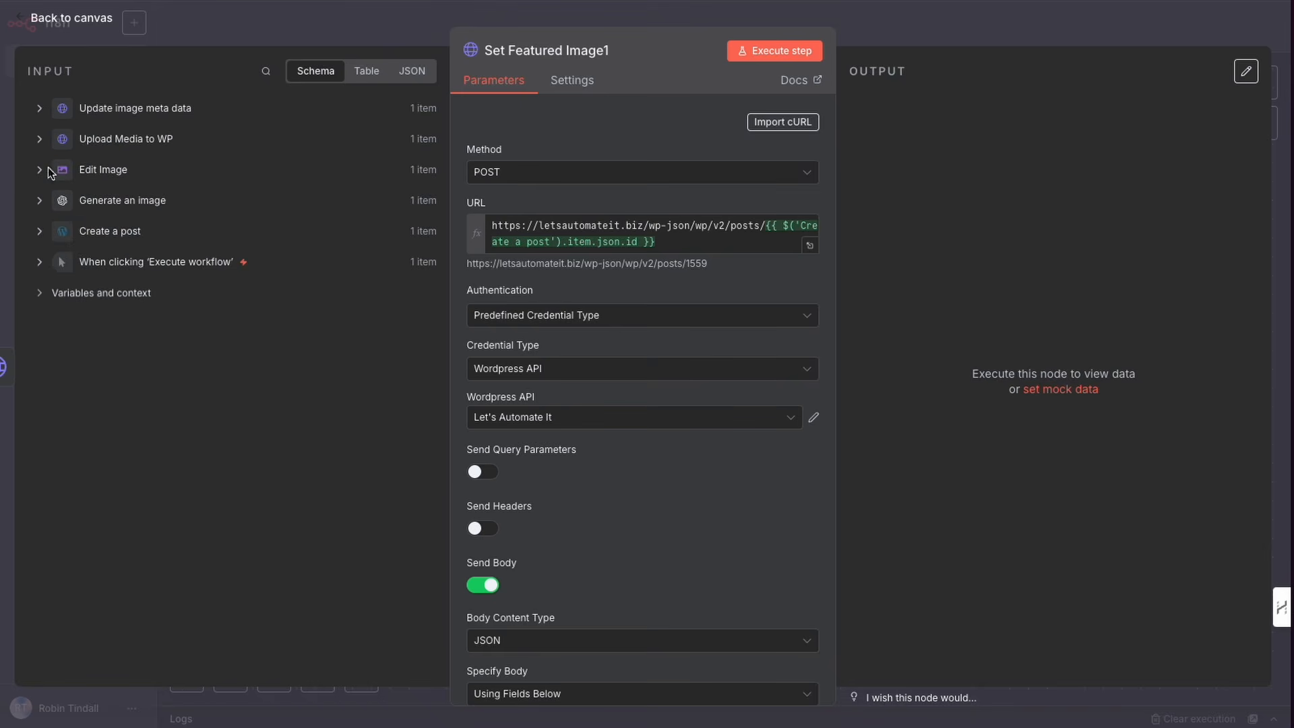
{"action": "left_click", "coordinate": [39, 231]}
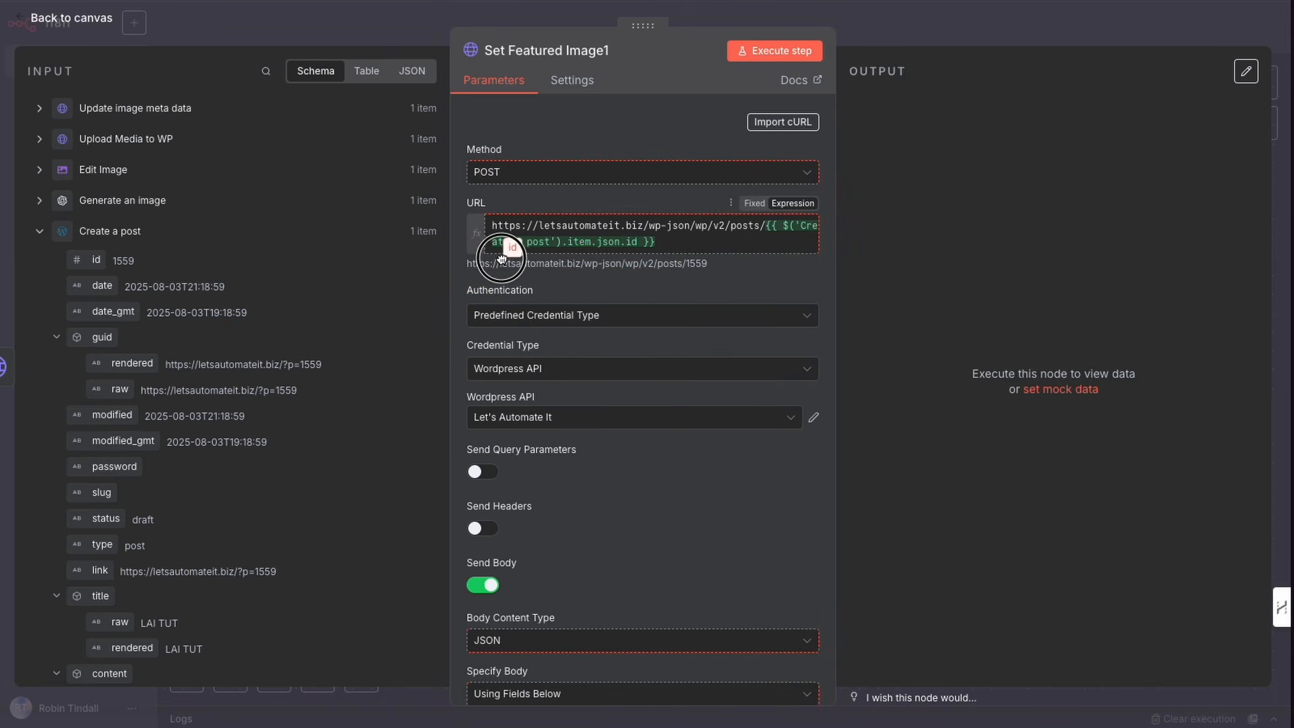
{"action": "left_click_drag", "start_coordinate": [84, 261], "coordinate": [598, 311]}
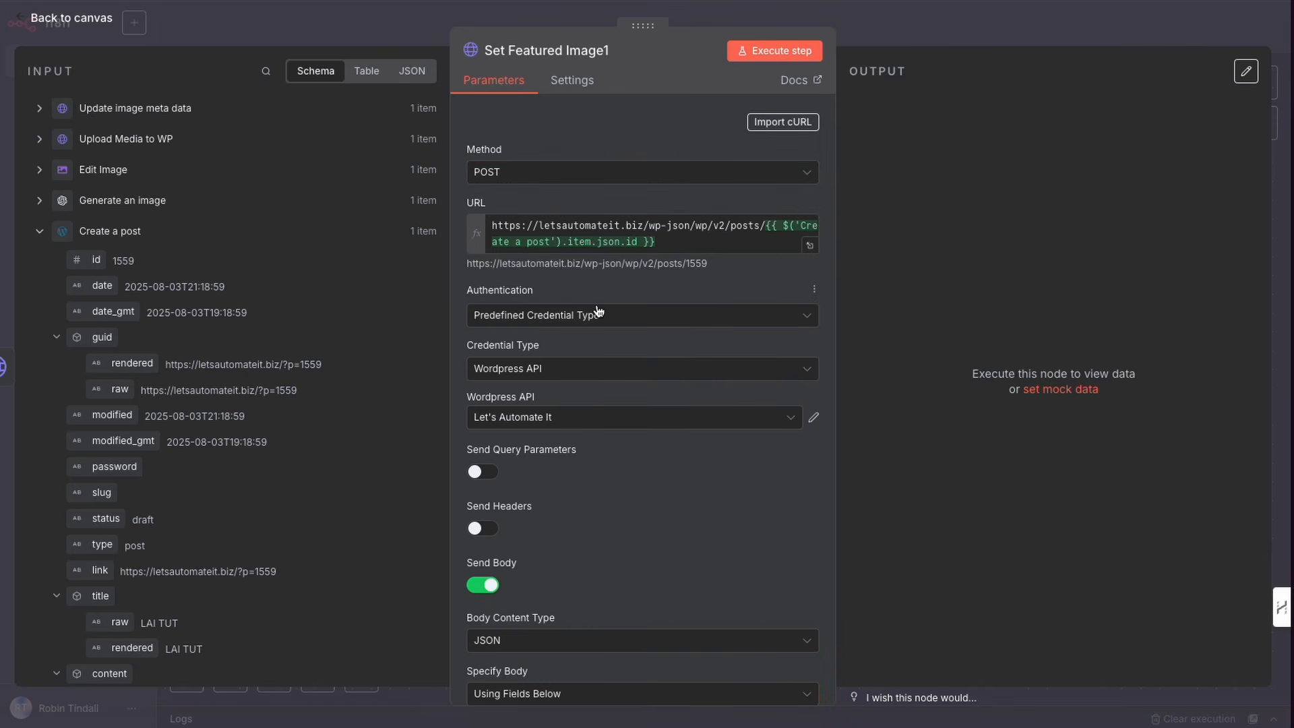
{"action": "scroll", "coordinate": [598, 311], "scroll_direction": "down", "scroll_amount": 3}
{"action": "left_click", "coordinate": [566, 314]}
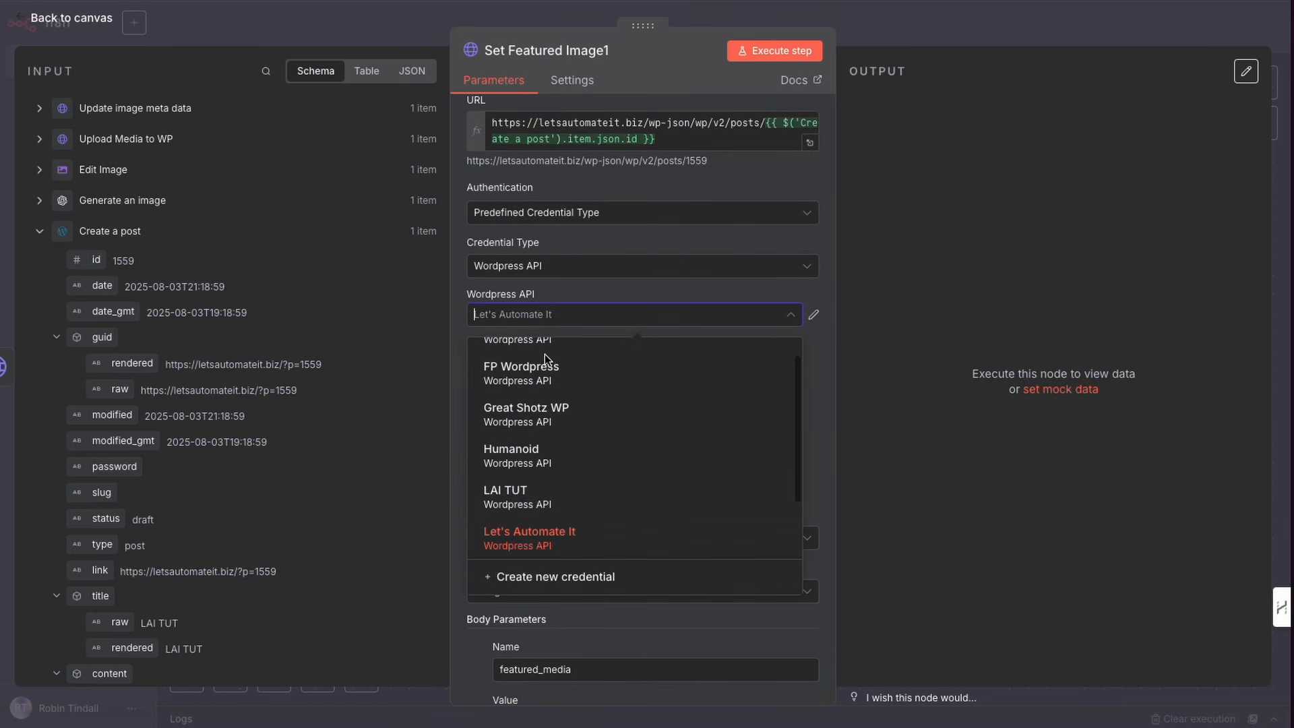
{"action": "left_click", "coordinate": [520, 499]}
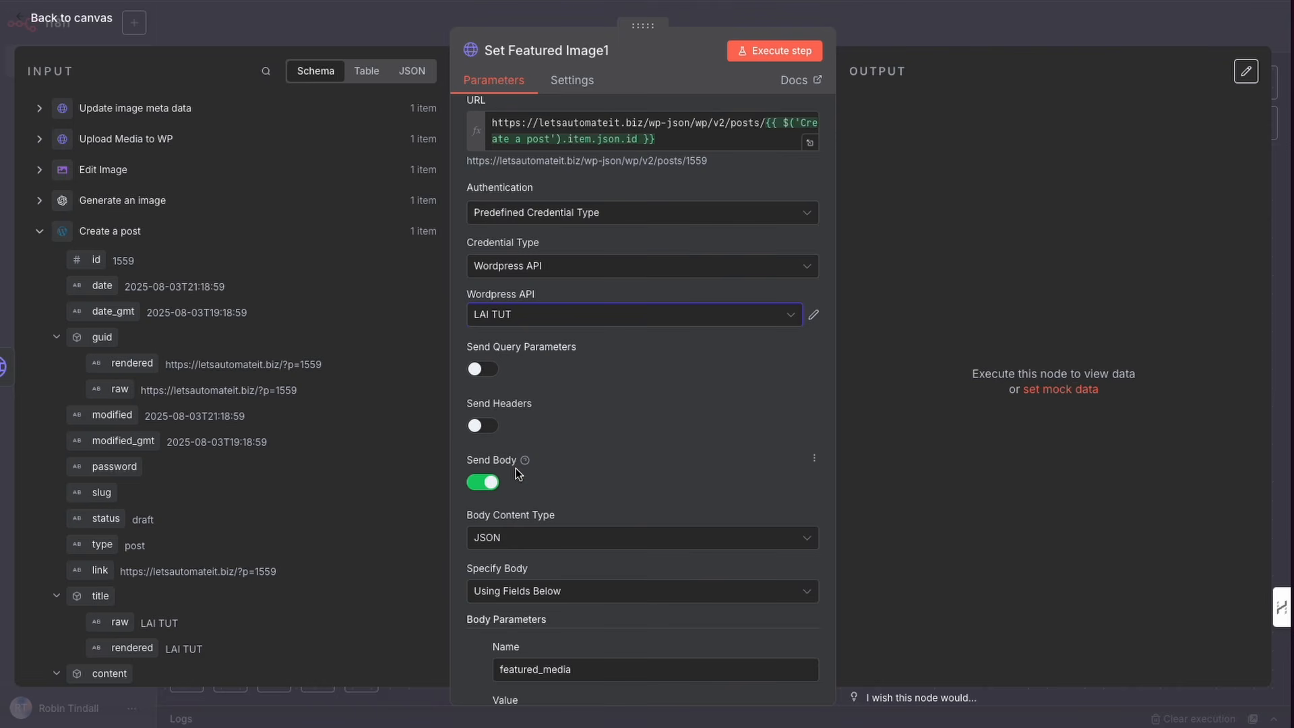
Step: Replace the featured_media body parameter value with the id field from Upload Media to WP
{"action": "scroll", "coordinate": [607, 462], "scroll_direction": "down", "scroll_amount": 3}
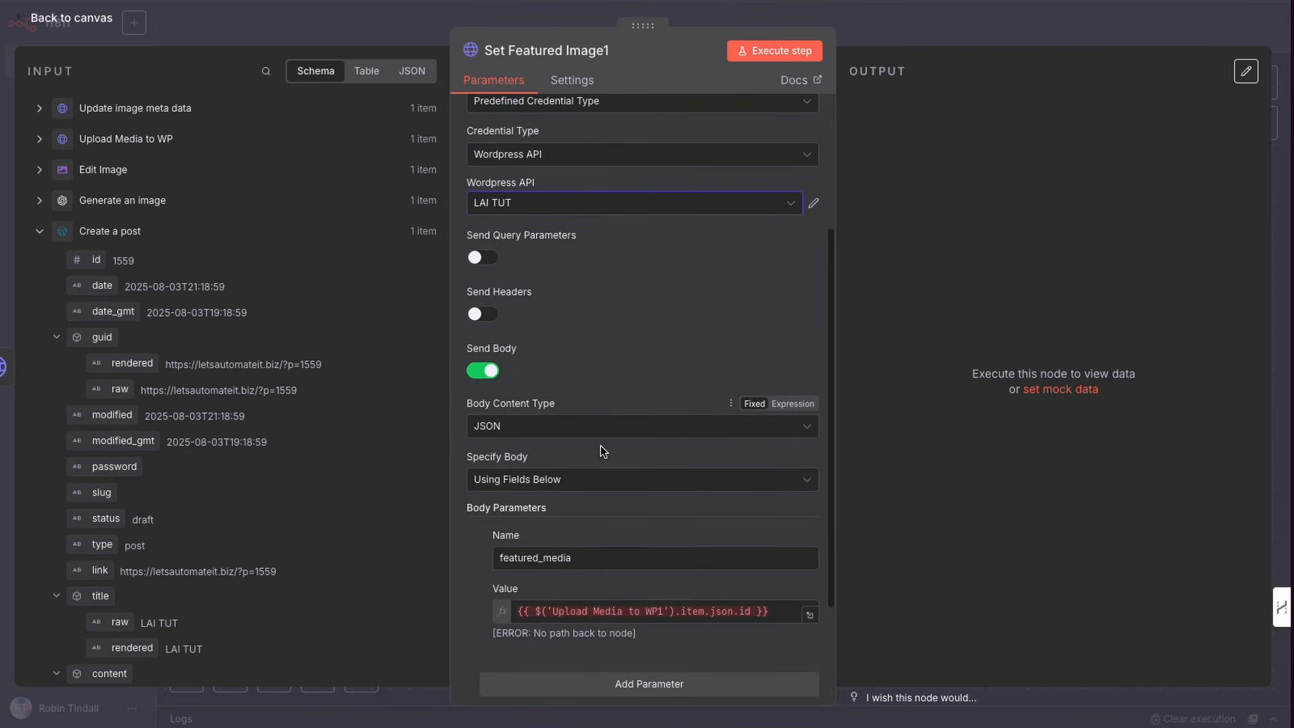
{"action": "scroll", "coordinate": [593, 438], "scroll_direction": "down", "scroll_amount": 3}
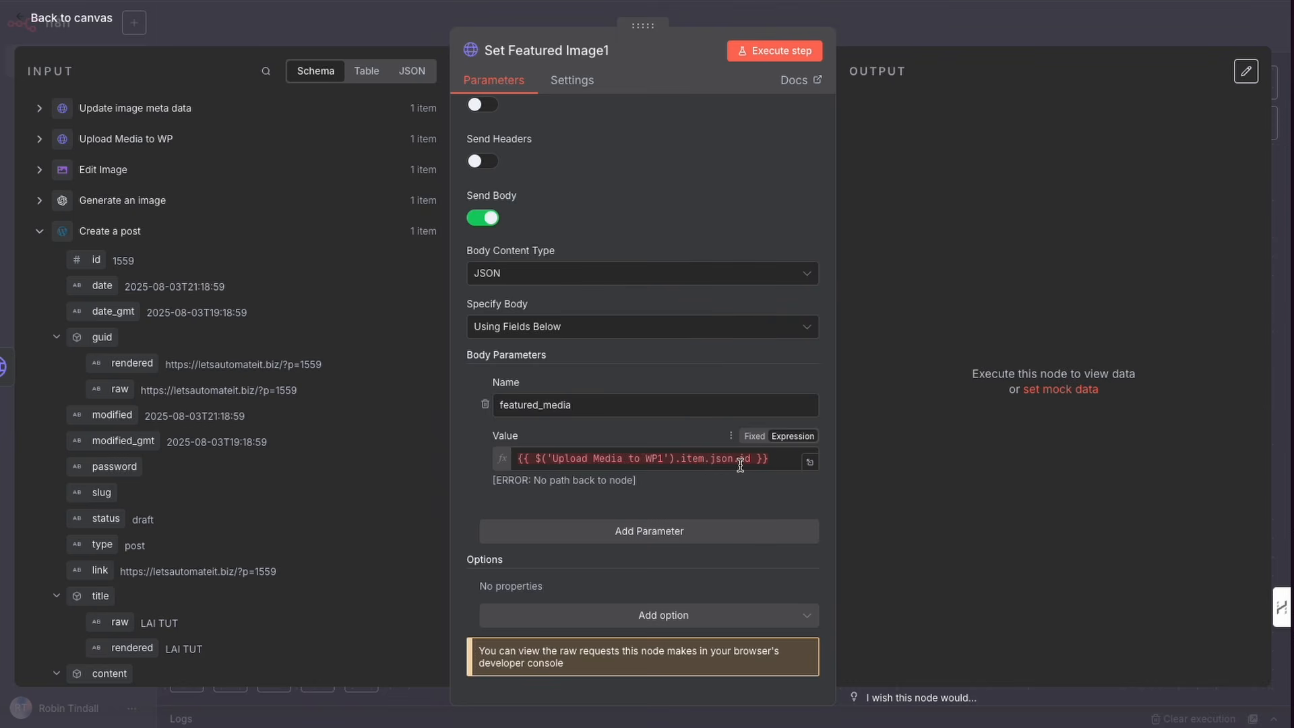
{"action": "left_click", "coordinate": [38, 172]}
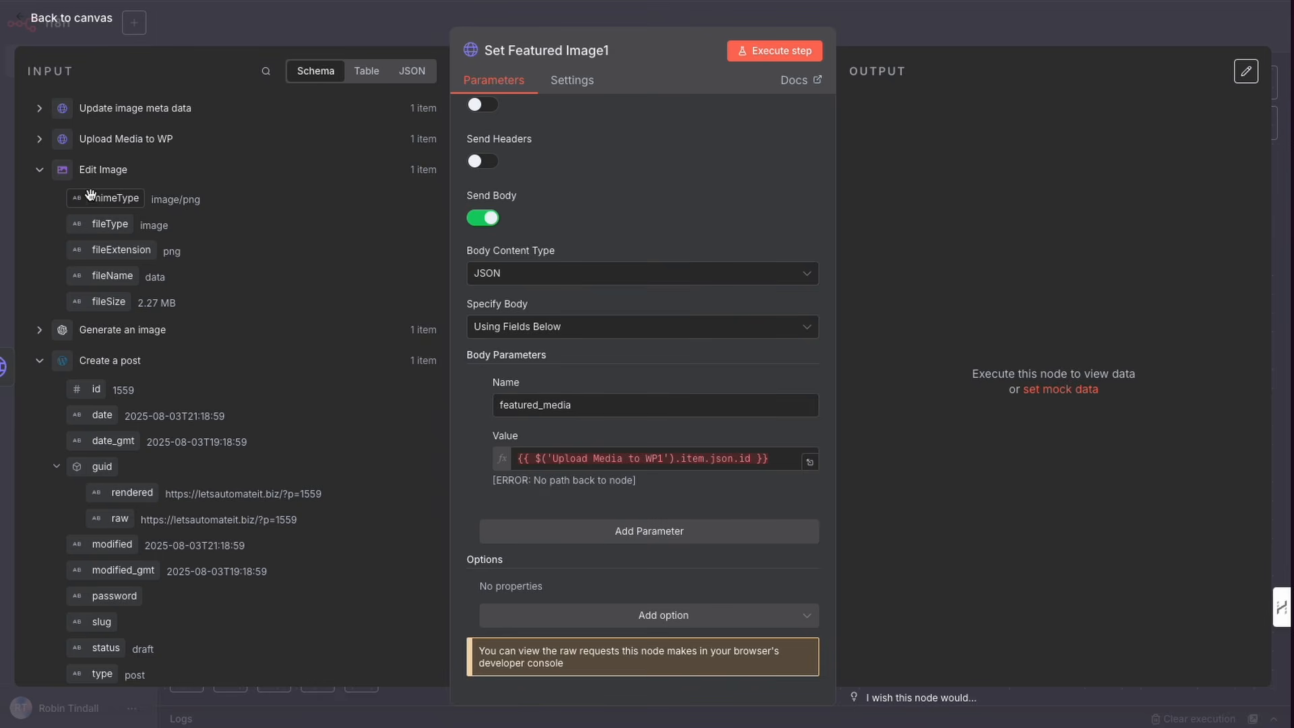
{"action": "left_click", "coordinate": [42, 141]}
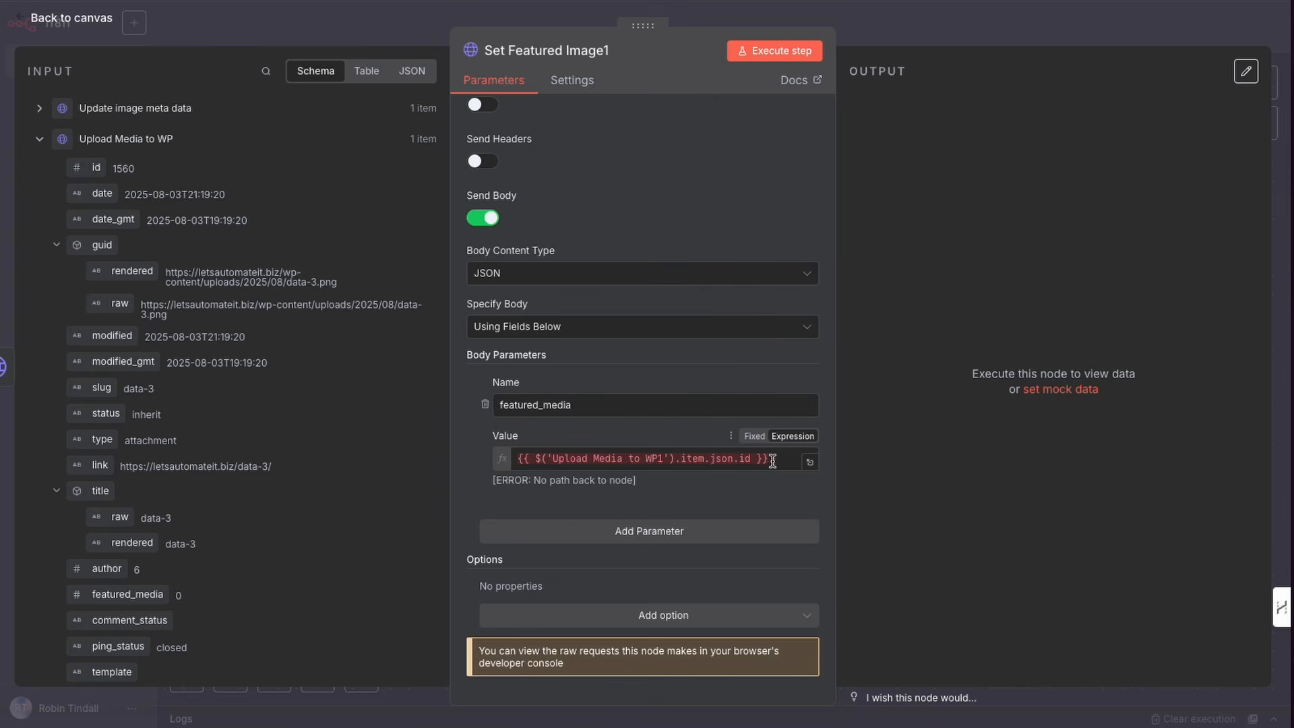
{"action": "left_click_drag", "start_coordinate": [772, 459], "coordinate": [515, 456]}
{"action": "key", "text": "BackSpace"}
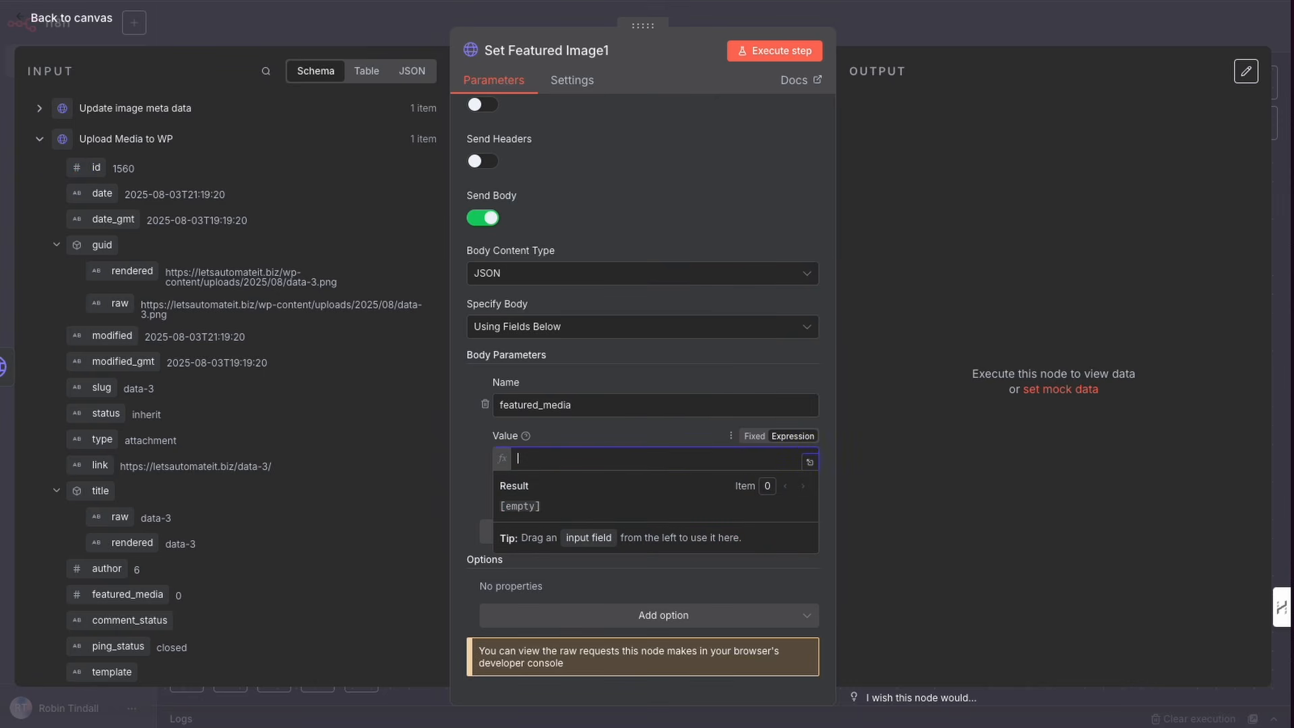
{"action": "left_click_drag", "start_coordinate": [96, 168], "coordinate": [538, 462]}
{"action": "left_click", "coordinate": [495, 498]}
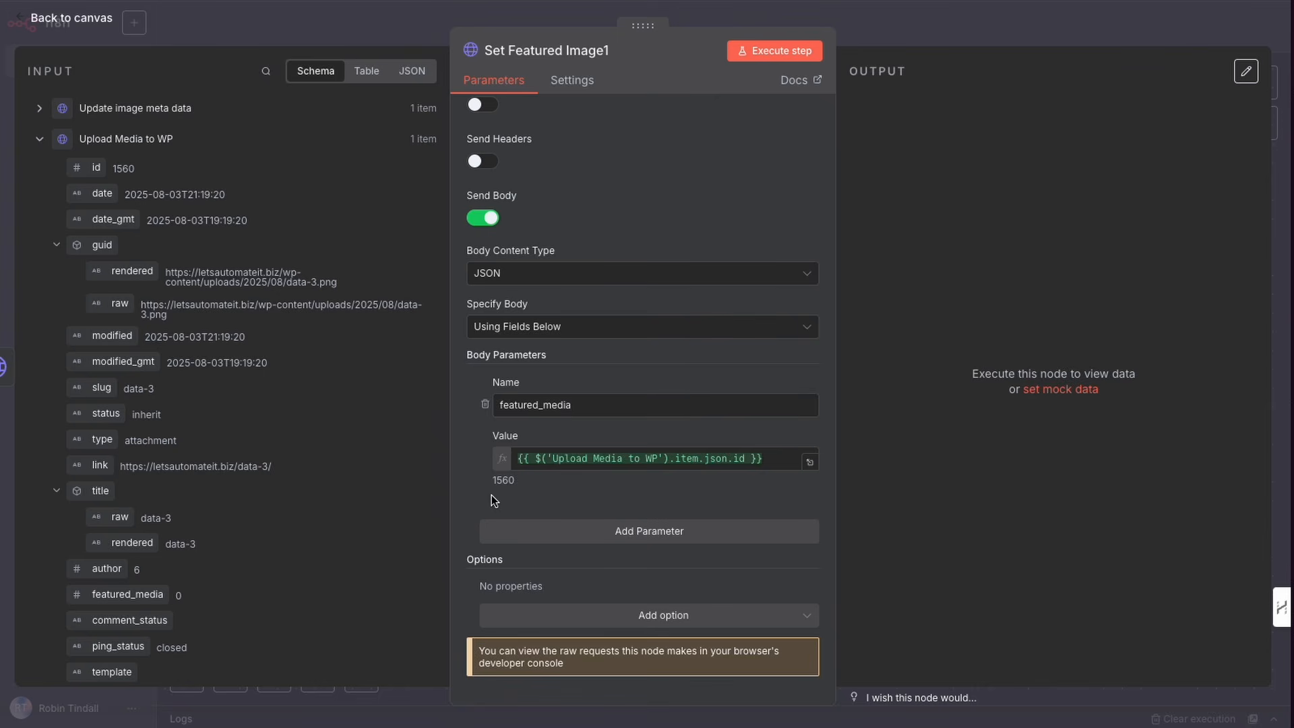
Step: Execute the Set Featured Image1 step and return to the canvas
{"action": "scroll", "coordinate": [532, 476], "scroll_direction": "up", "scroll_amount": 5}
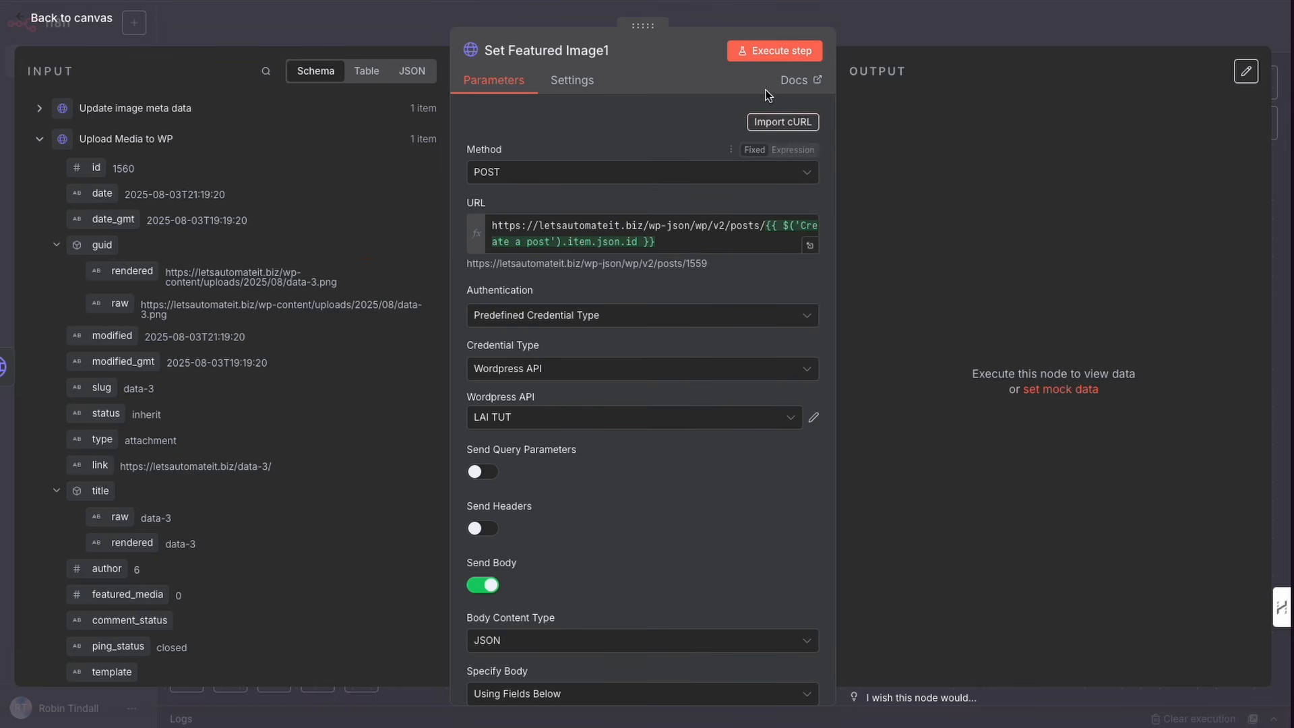
{"action": "left_click", "coordinate": [772, 53]}
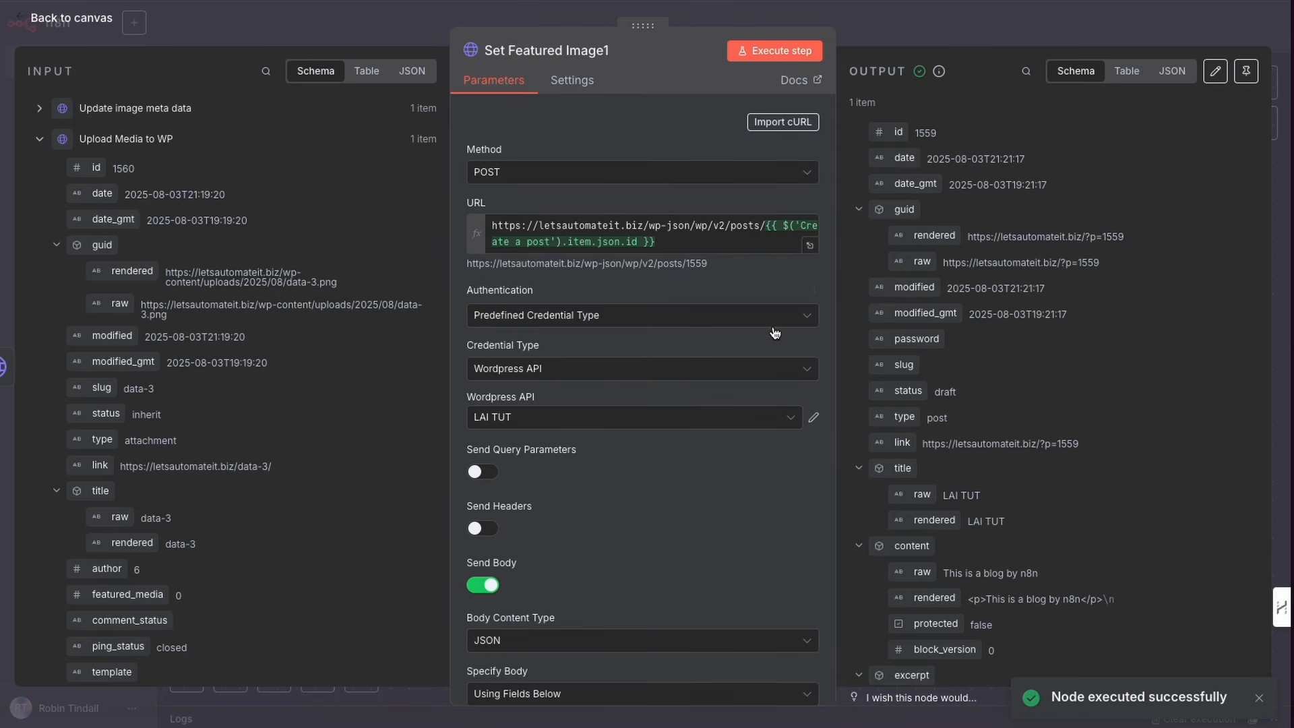
{"action": "mouse_move", "coordinate": [780, 315]}
{"action": "left_mouse_down"}
{"action": "mouse_move", "coordinate": [860, 267]}
{"action": "mouse_move", "coordinate": [869, 247]}
{"action": "mouse_move", "coordinate": [994, 255]}
{"action": "mouse_move", "coordinate": [851, 250]}
{"action": "left_mouse_up"}
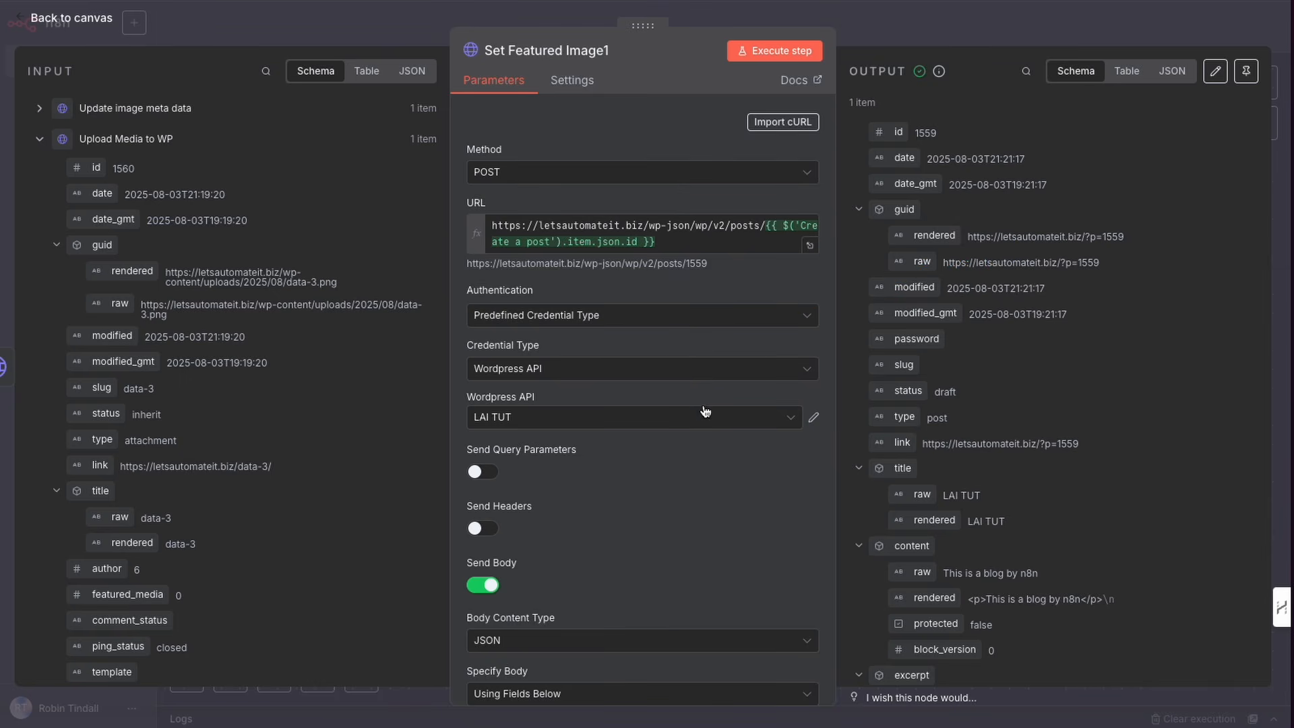
{"action": "scroll", "coordinate": [706, 413], "scroll_direction": "down", "scroll_amount": 3}
{"action": "left_click", "coordinate": [919, 41]}
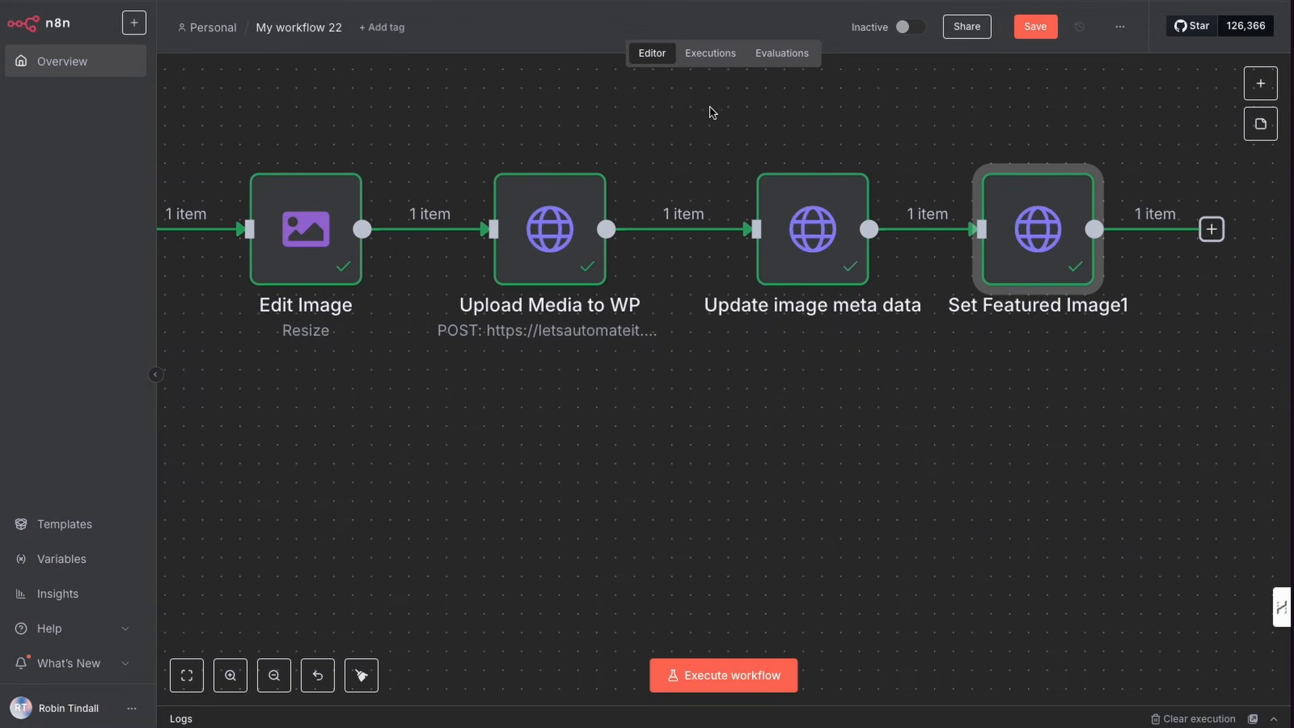
Step: Open the Create a post node and follow the created post's link to view it on the WordPress site
{"action": "scroll", "coordinate": [367, 233], "scroll_direction": "left", "scroll_amount": 3}
{"action": "scroll", "coordinate": [363, 237], "scroll_direction": "left", "scroll_amount": 5}
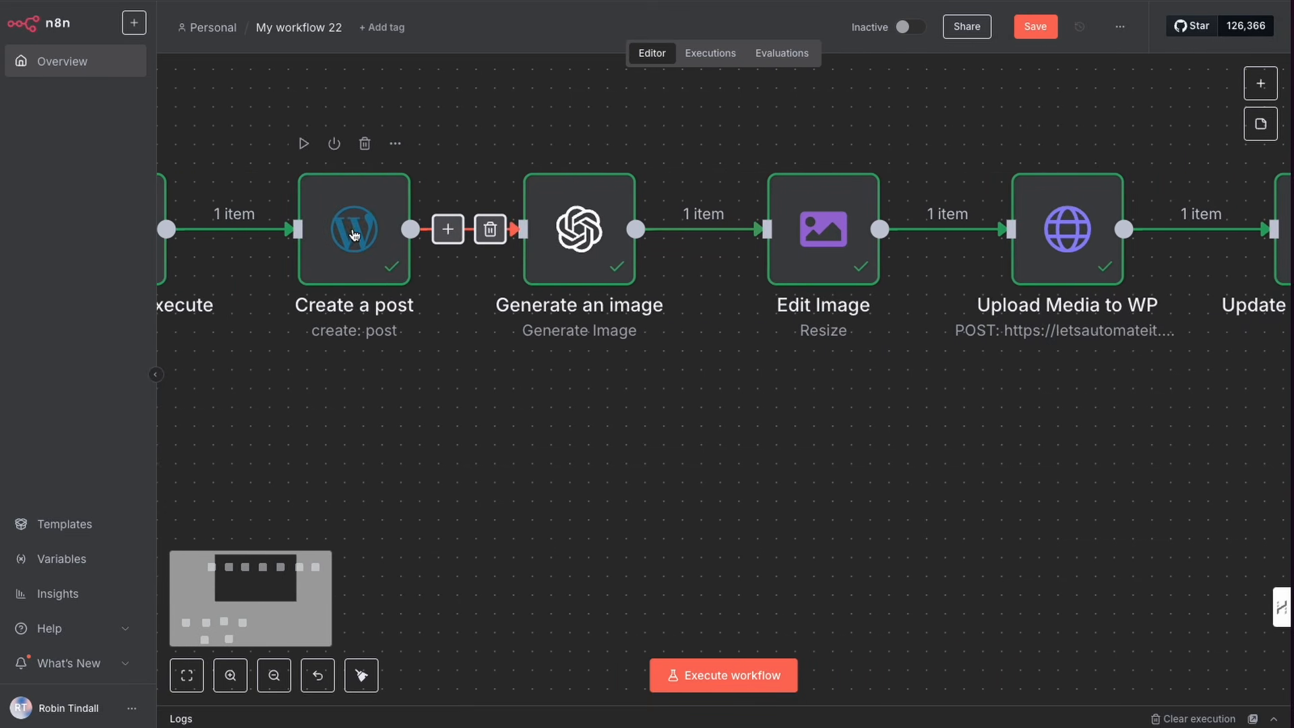
{"action": "double_click", "coordinate": [360, 249]}
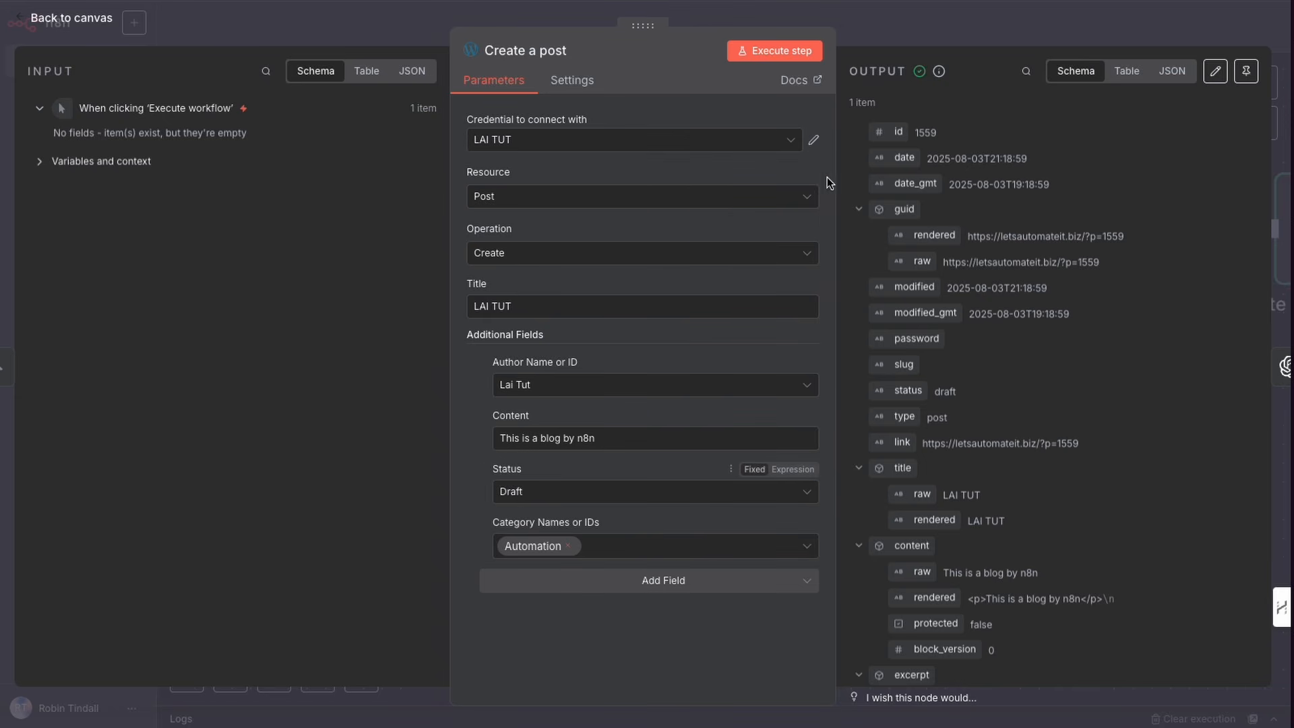
{"action": "left_click", "coordinate": [860, 44]}
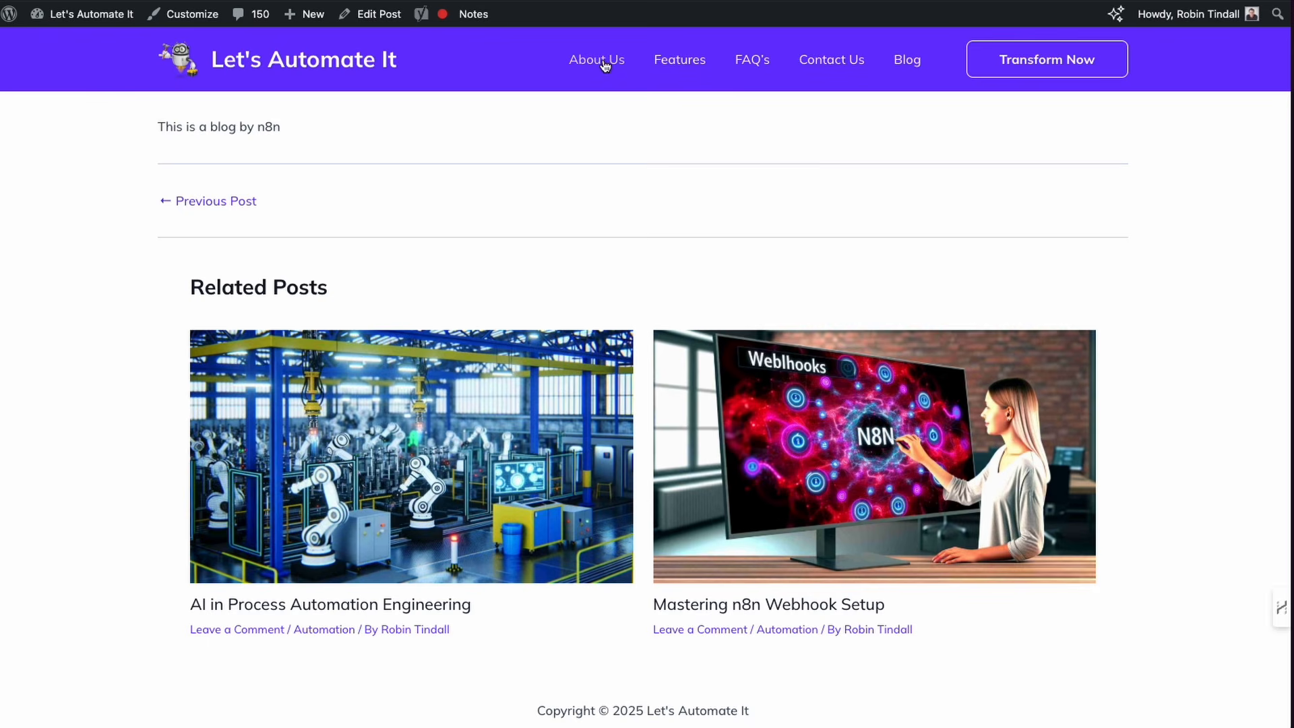
Step: Go to the WordPress posts list, preview the newest LAI TUT draft and scroll through it to check the featured image
{"action": "mouse_move", "coordinate": [81, 14]}
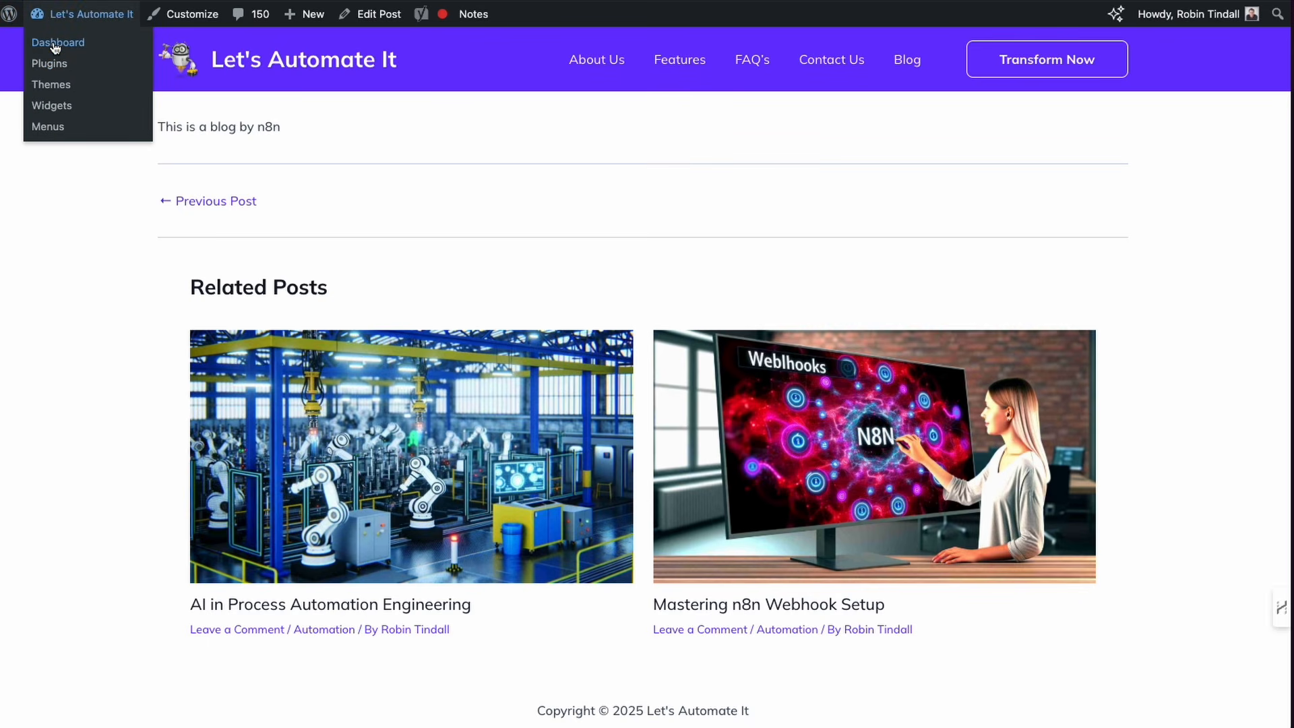
{"action": "left_click", "coordinate": [55, 44]}
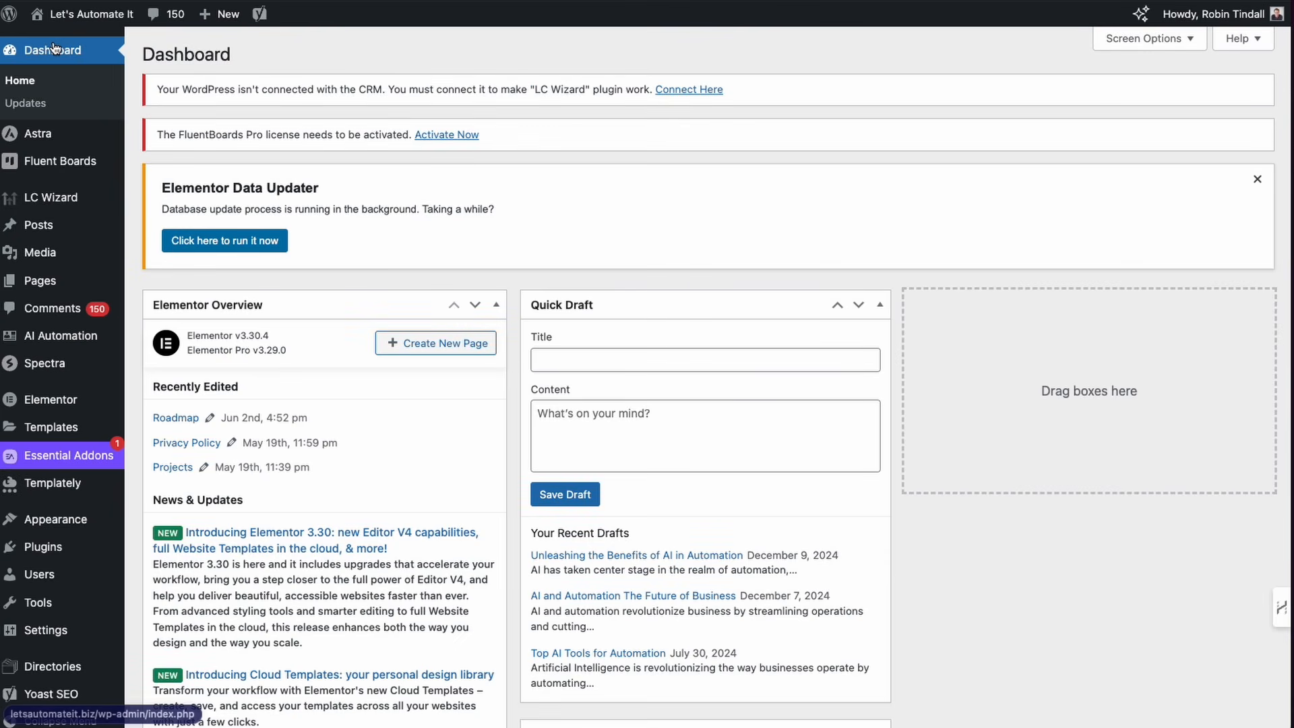
{"action": "mouse_move", "coordinate": [43, 229]}
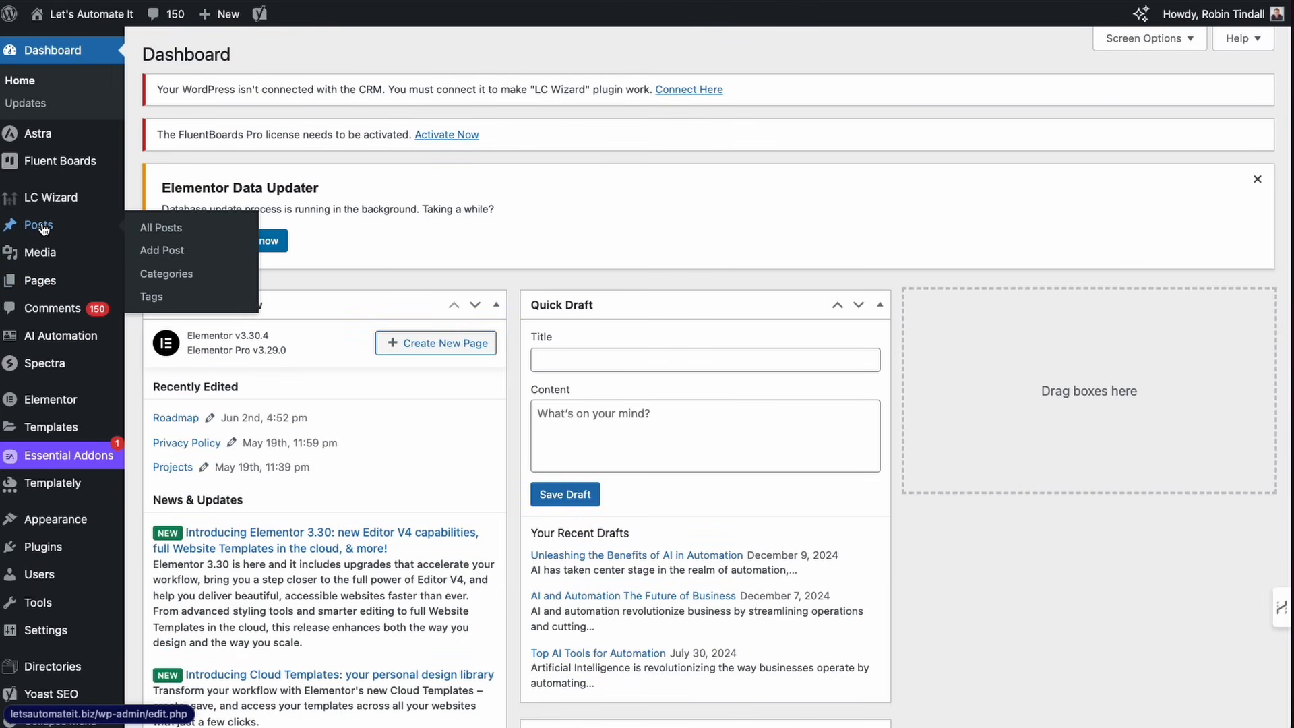
{"action": "left_click", "coordinate": [41, 227]}
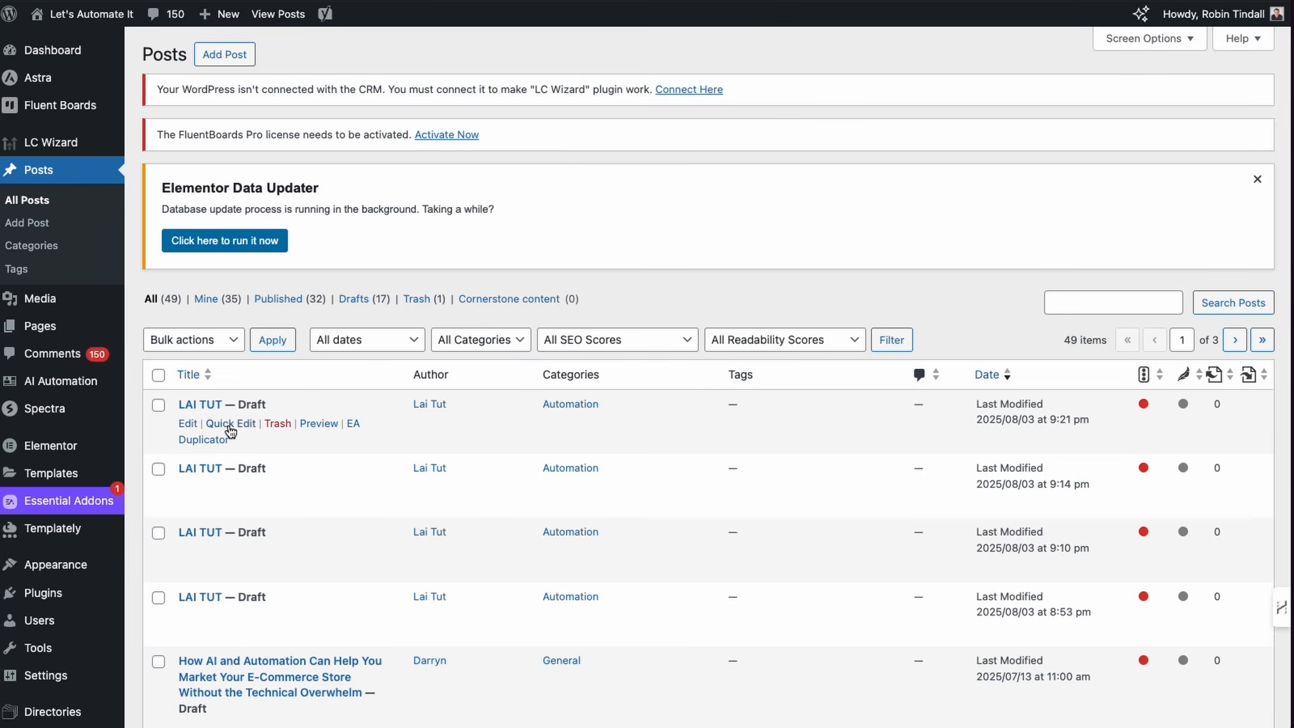
{"action": "left_click", "coordinate": [320, 426]}
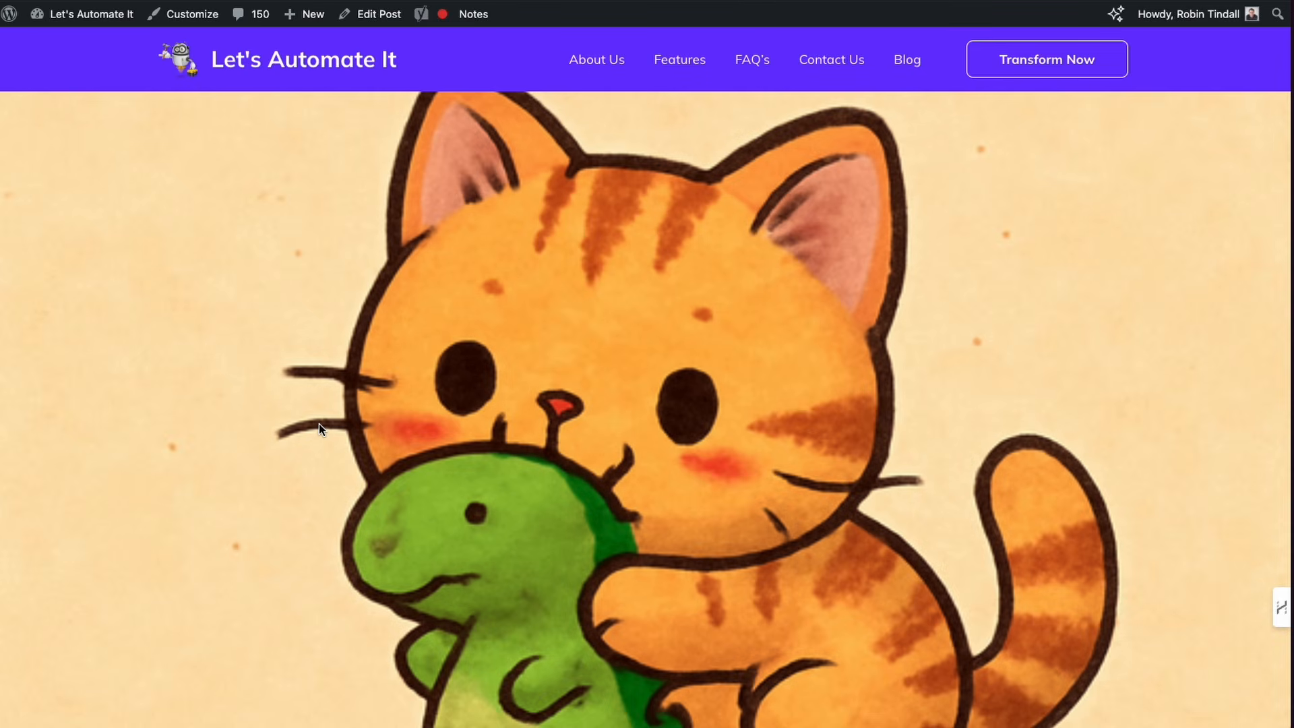
{"action": "scroll", "coordinate": [520, 458], "scroll_direction": "down", "scroll_amount": 3}
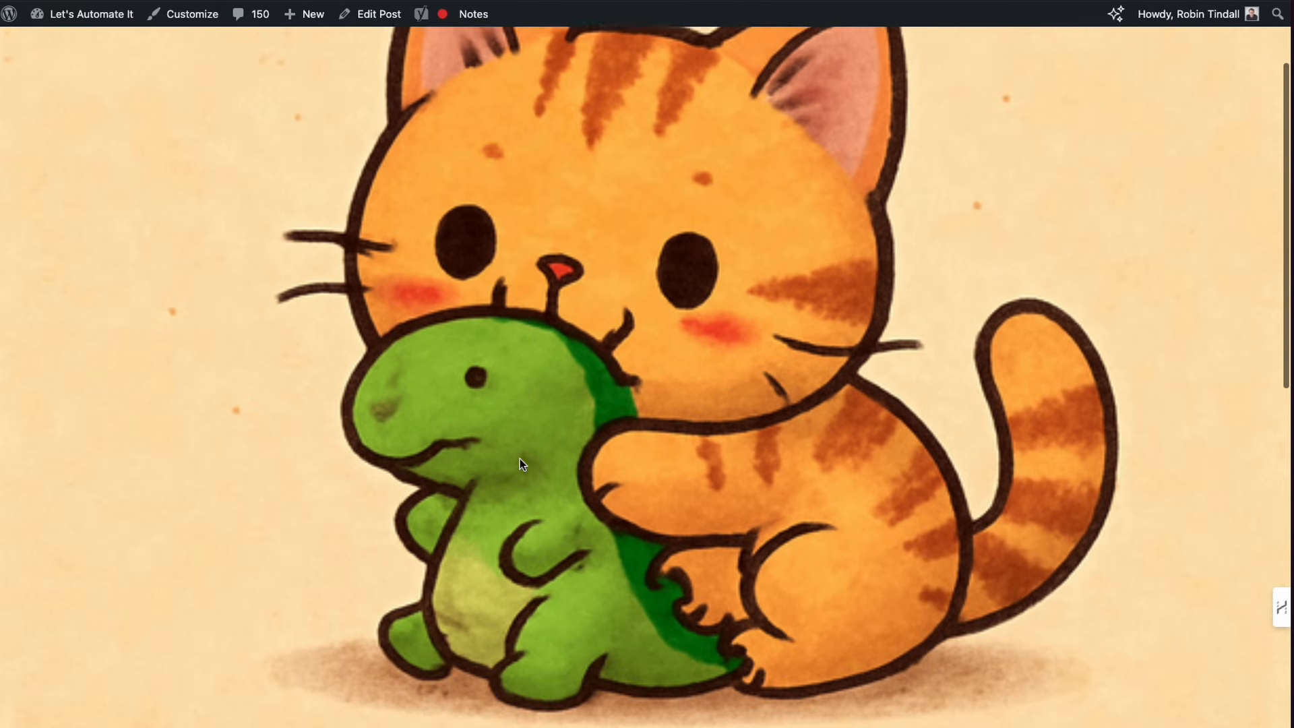
{"action": "scroll", "coordinate": [611, 407], "scroll_direction": "down", "scroll_amount": 10}
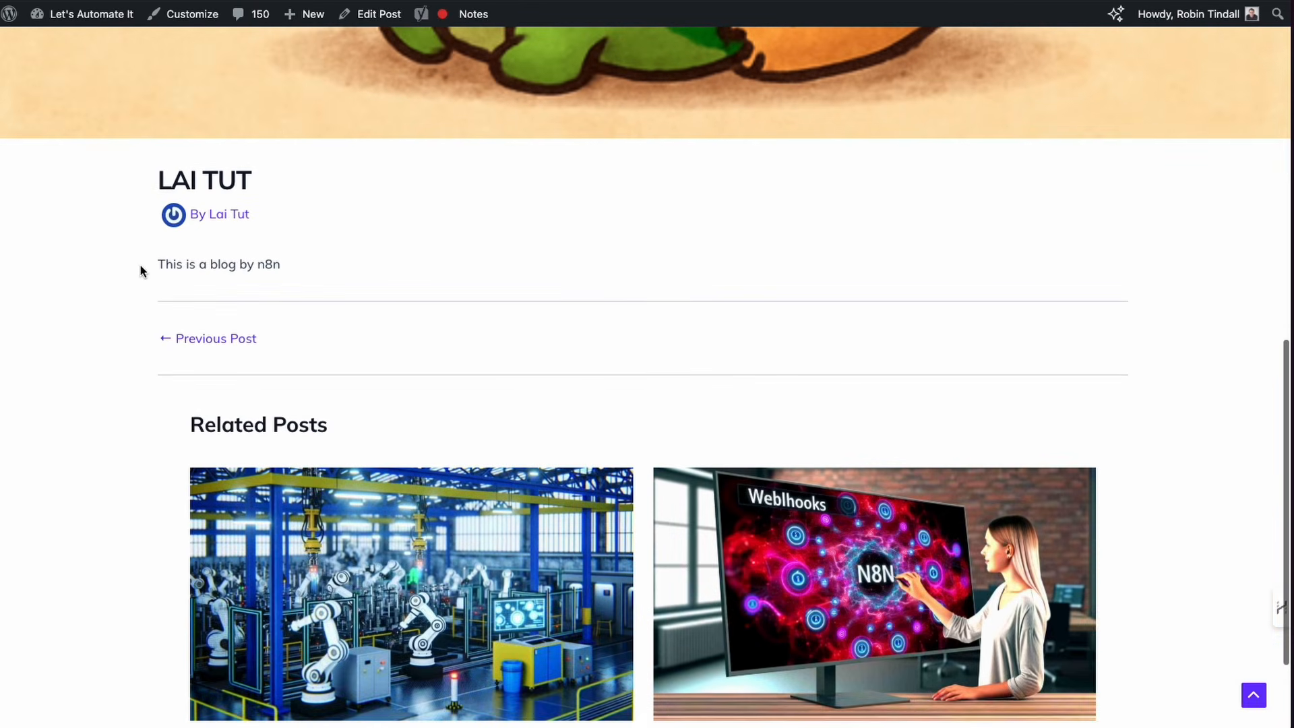
{"action": "mouse_move", "coordinate": [62, 292]}
{"action": "left_mouse_down"}
{"action": "mouse_move", "coordinate": [150, 196]}
{"action": "mouse_move", "coordinate": [148, 272]}
{"action": "left_mouse_up"}
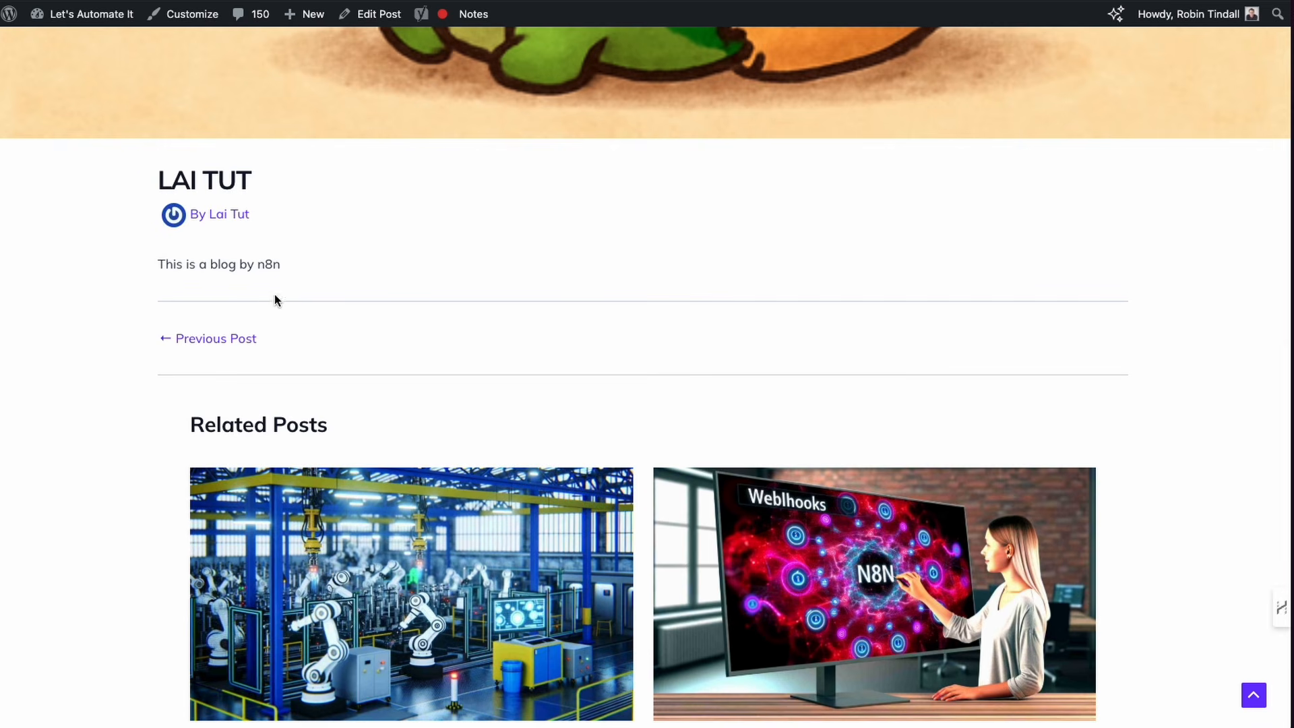
{"action": "scroll", "coordinate": [274, 294], "scroll_direction": "up", "scroll_amount": 10}
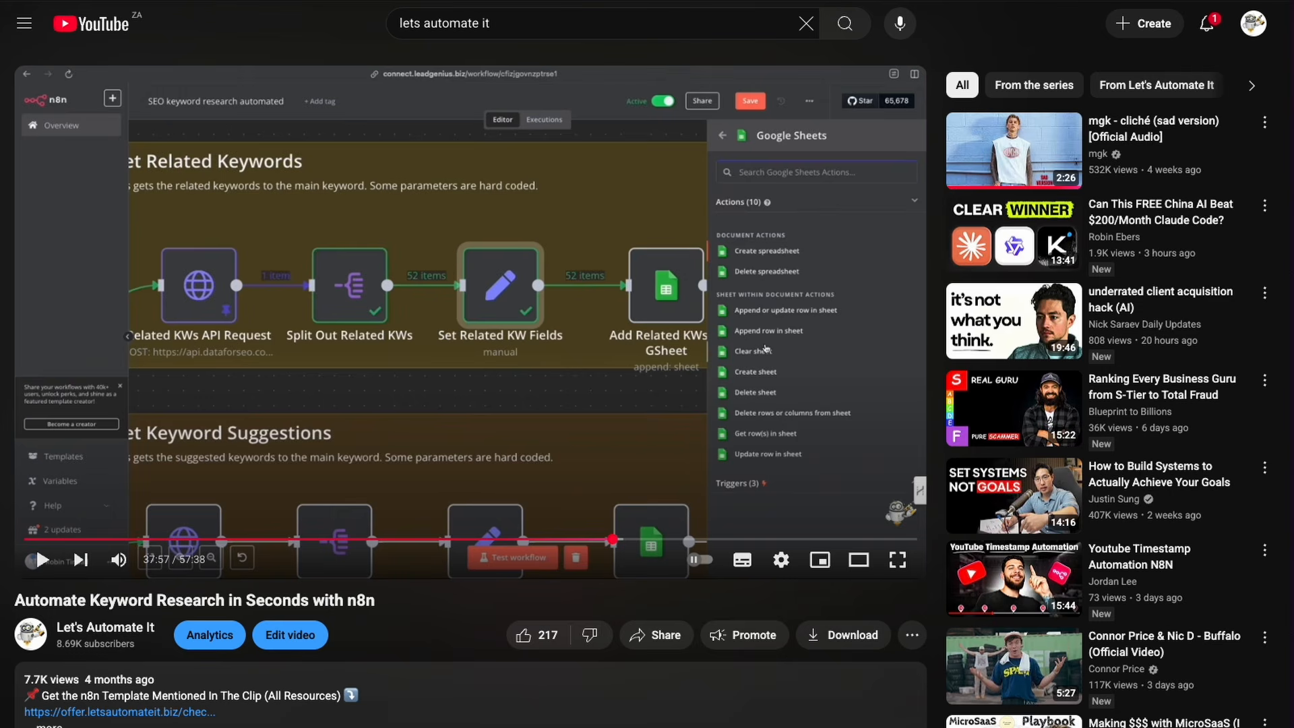
Step: Open the Let's Automate It YouTube channel and browse its videos list
{"action": "left_click", "coordinate": [107, 637]}
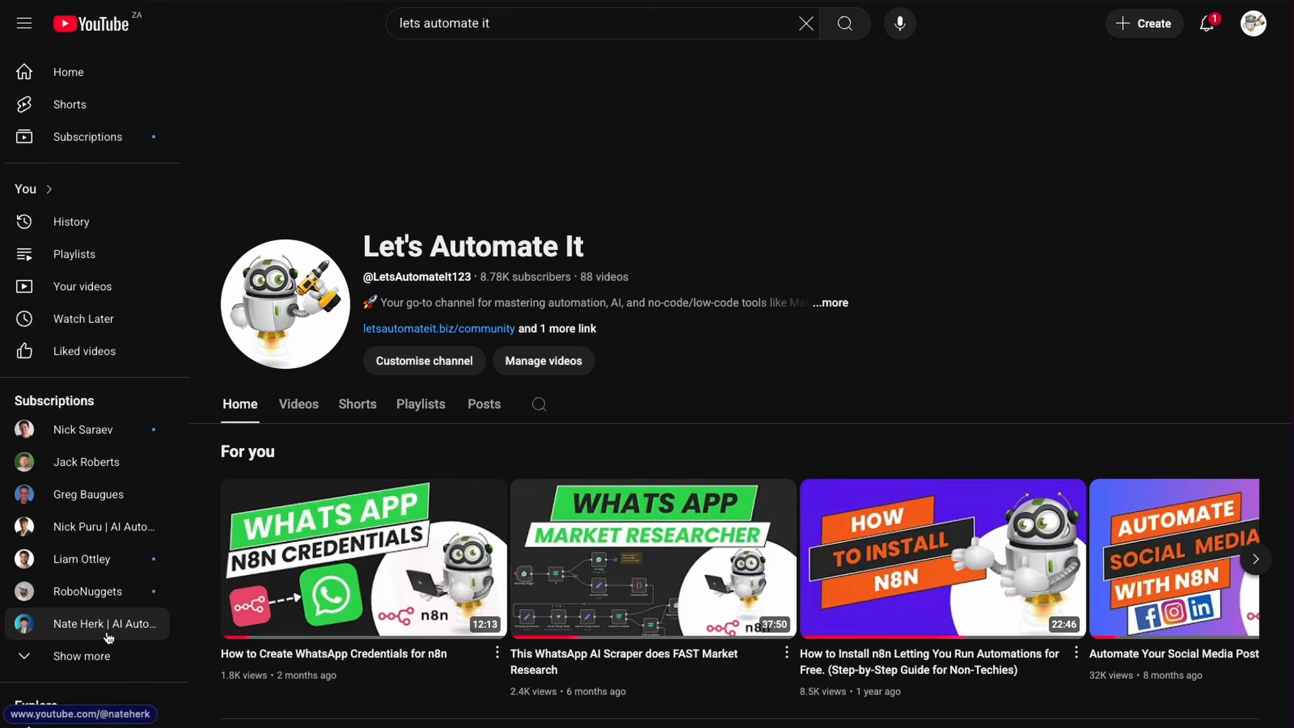
{"action": "left_click", "coordinate": [311, 416]}
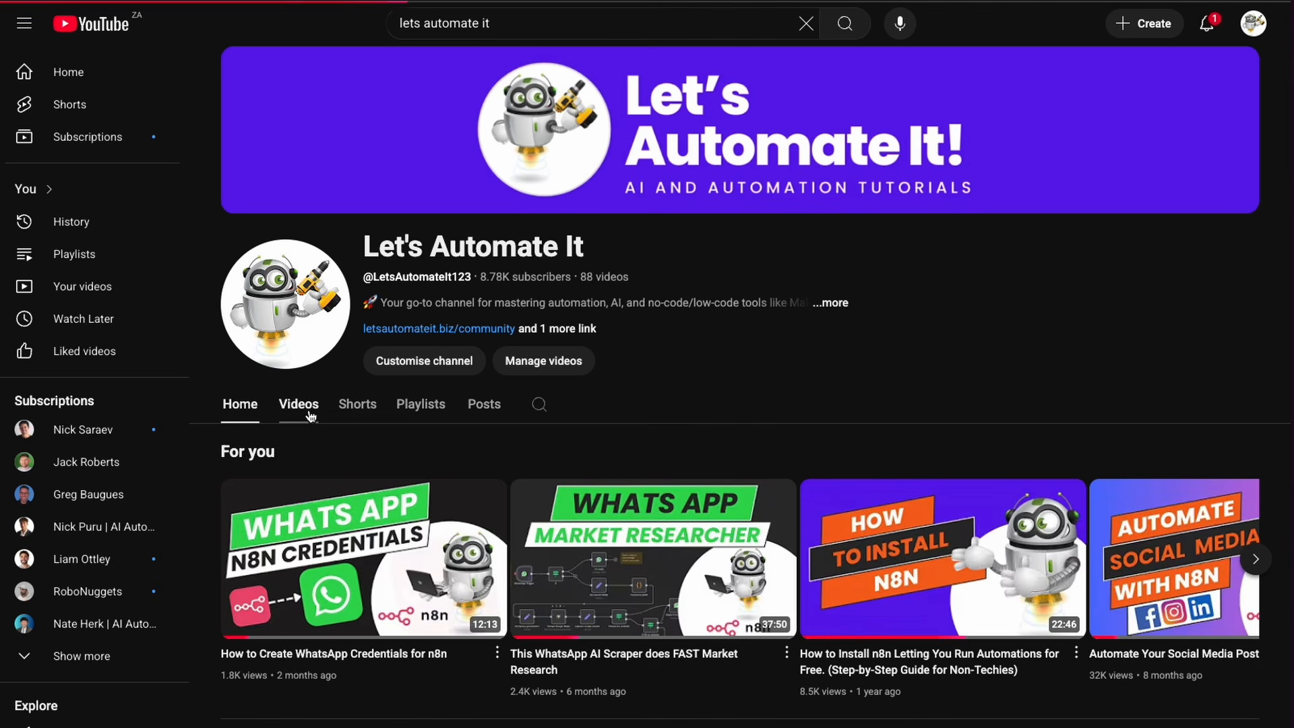
{"action": "scroll", "coordinate": [355, 516], "scroll_direction": "down", "scroll_amount": 3}
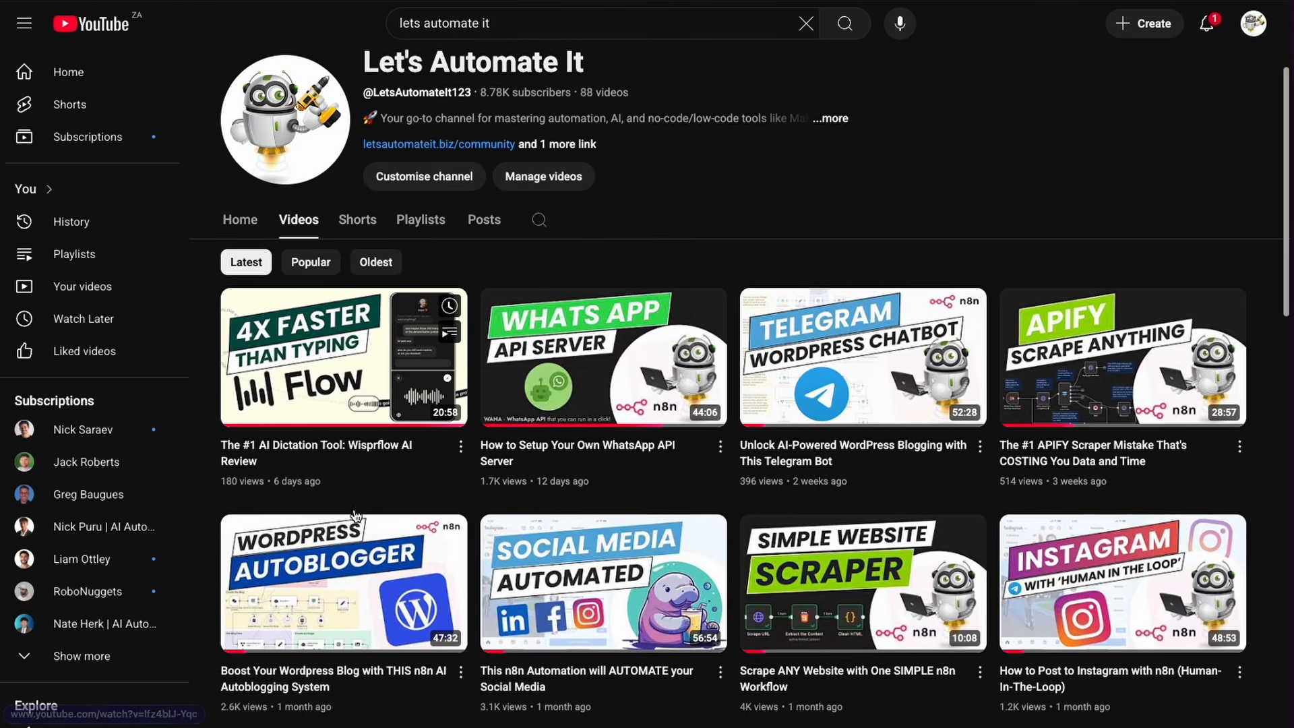
{"action": "scroll", "coordinate": [356, 515], "scroll_direction": "down", "scroll_amount": 3}
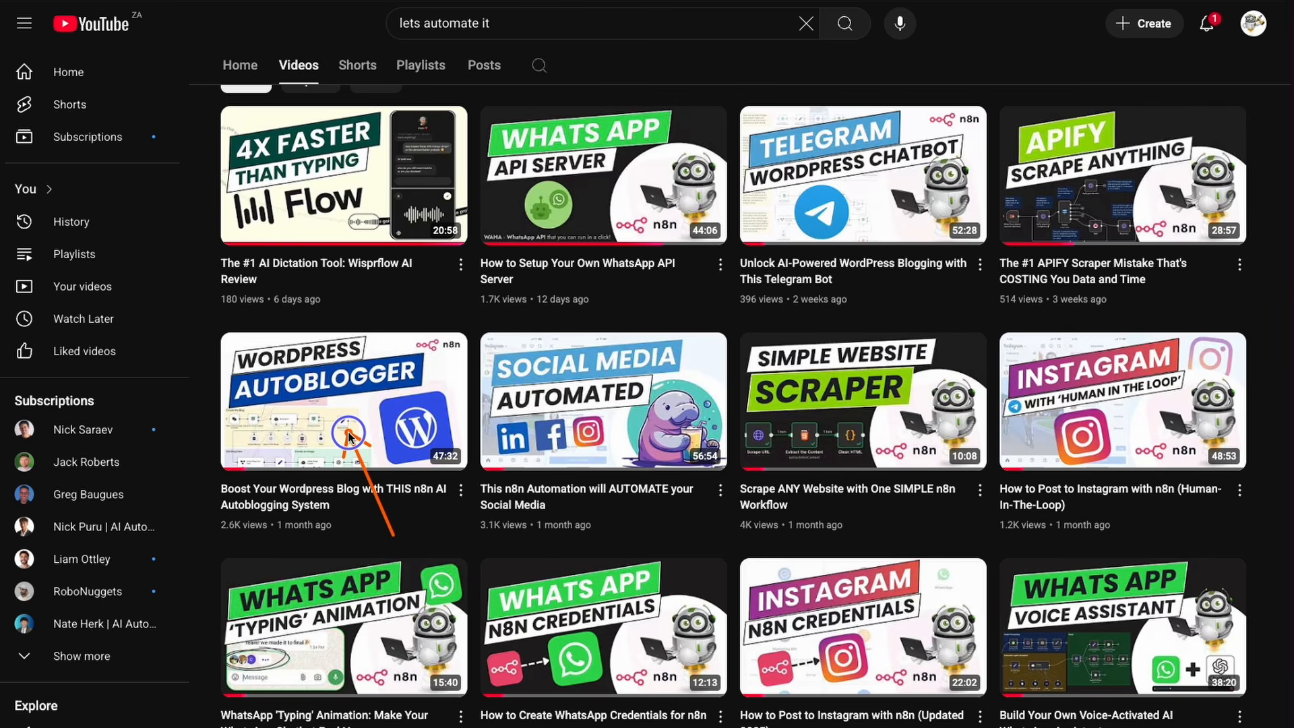
{"action": "mouse_move", "coordinate": [349, 437]}
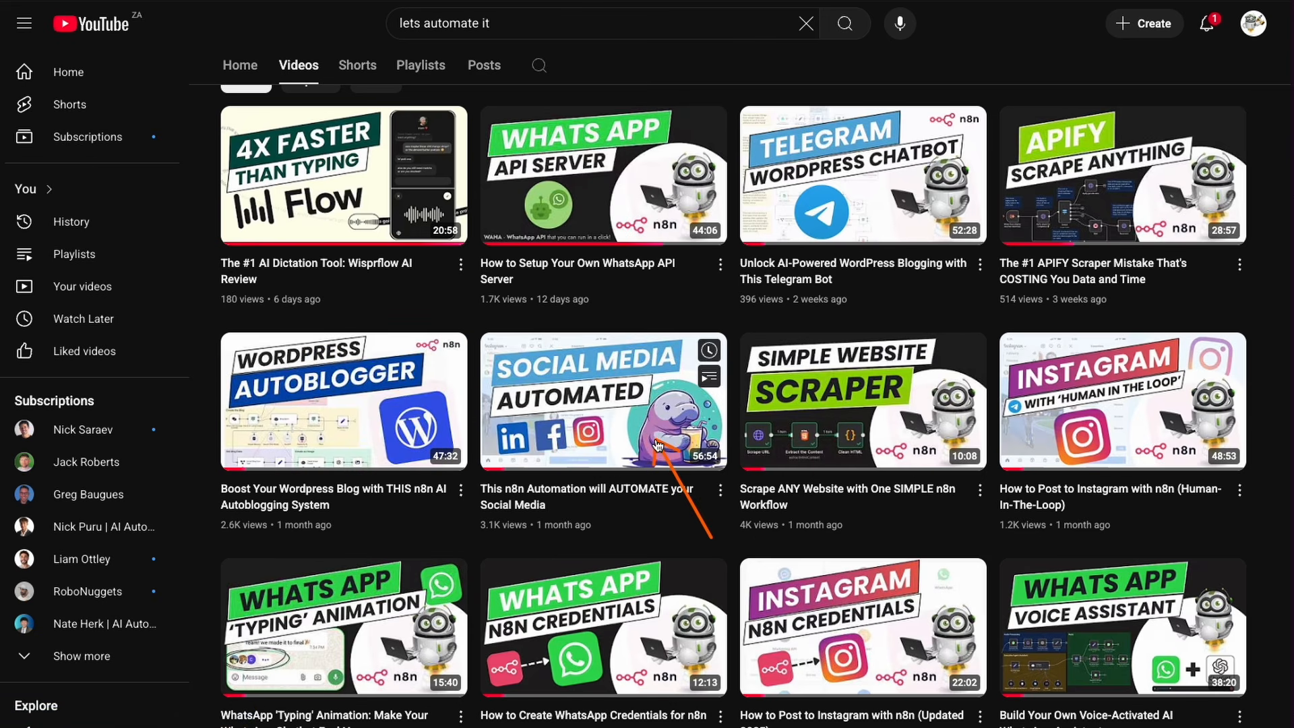
{"action": "mouse_move", "coordinate": [656, 443]}
{"action": "scroll", "coordinate": [672, 475], "scroll_direction": "down", "scroll_amount": 7}
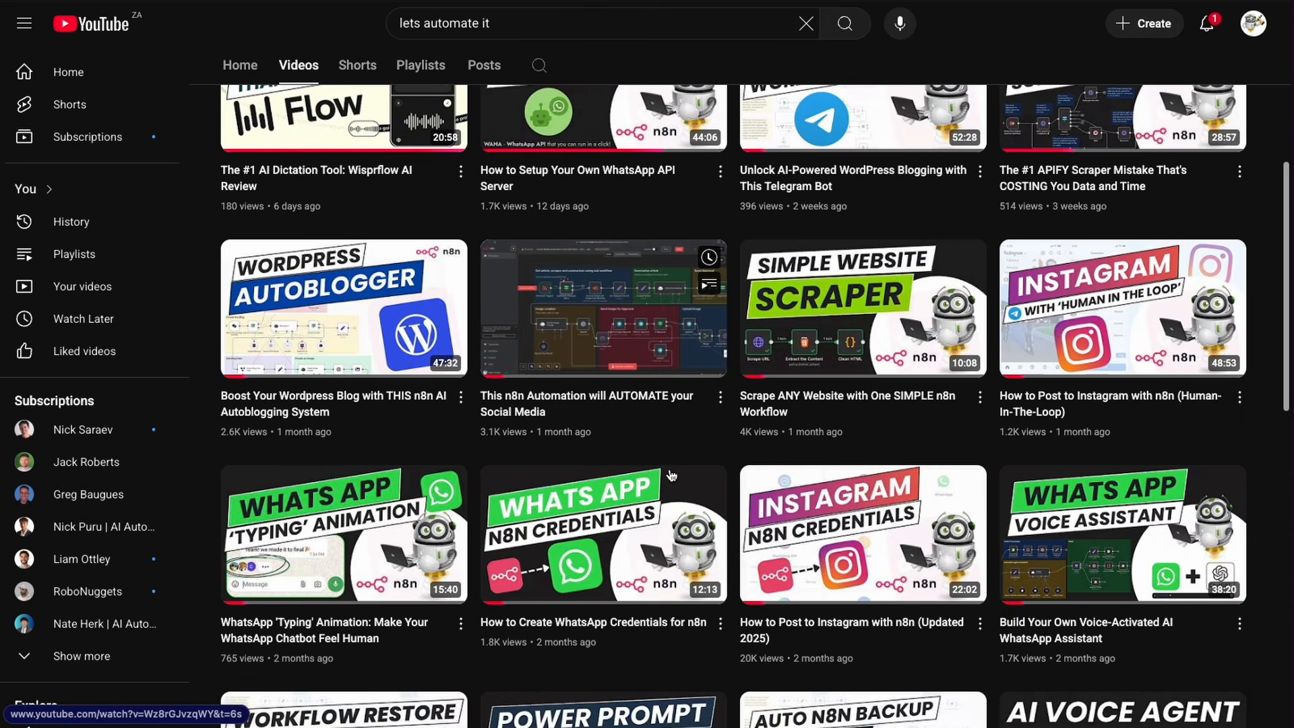
{"action": "scroll", "coordinate": [673, 475], "scroll_direction": "up", "scroll_amount": 8}
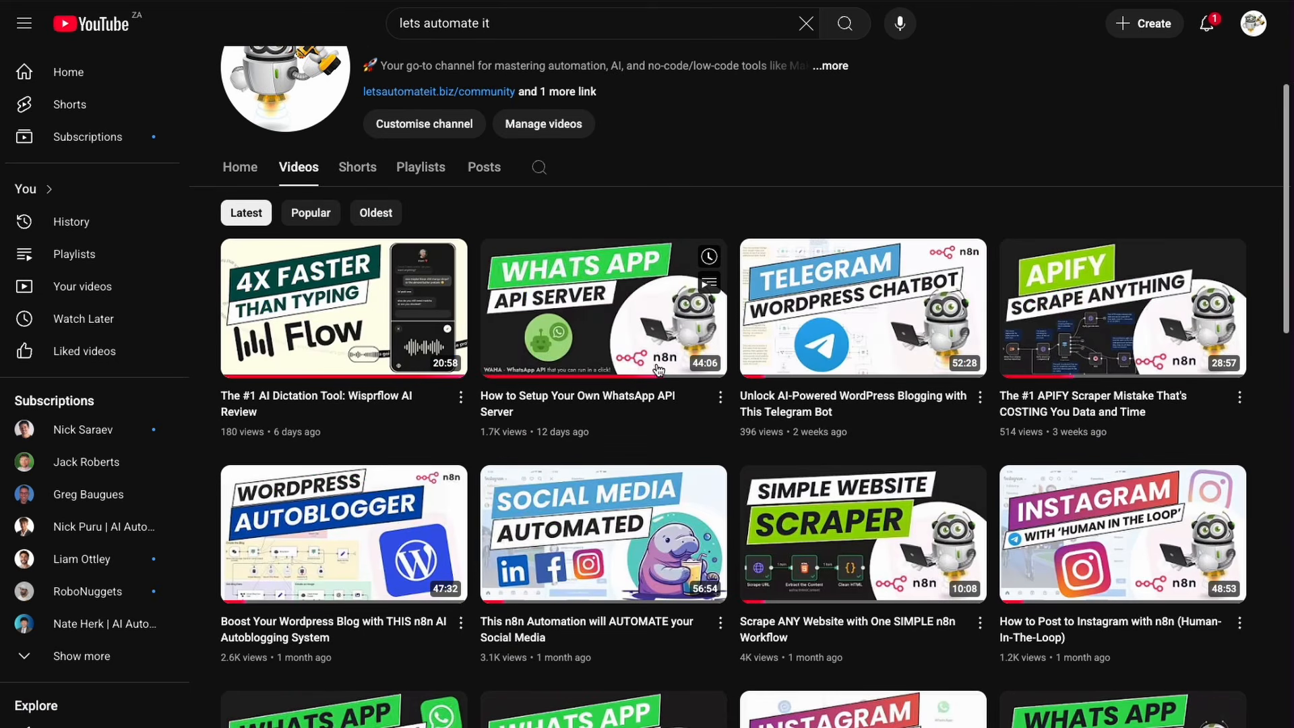
Step: Search the channel's videos for wordpress and scroll through the results
{"action": "left_click", "coordinate": [539, 167]}
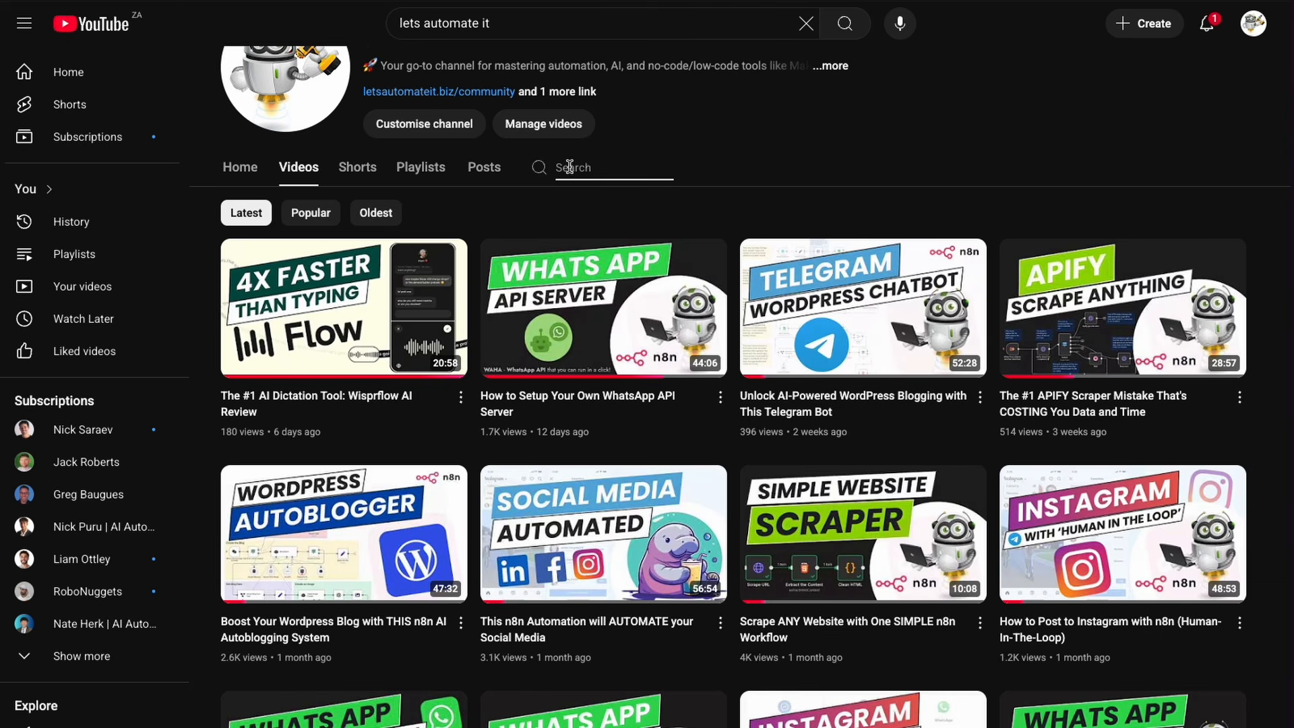
{"action": "type", "text": "wordpress"}
{"action": "key", "text": "Return"}
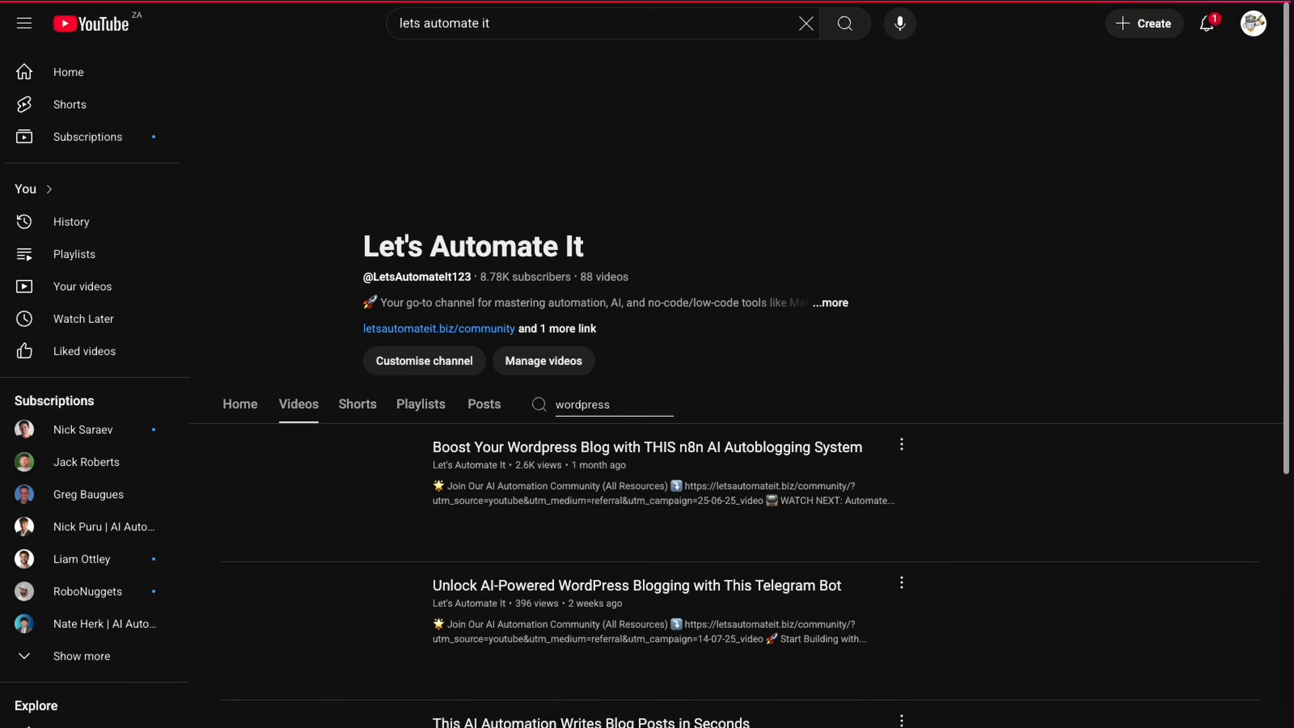
{"action": "scroll", "coordinate": [542, 503], "scroll_direction": "down", "scroll_amount": 2}
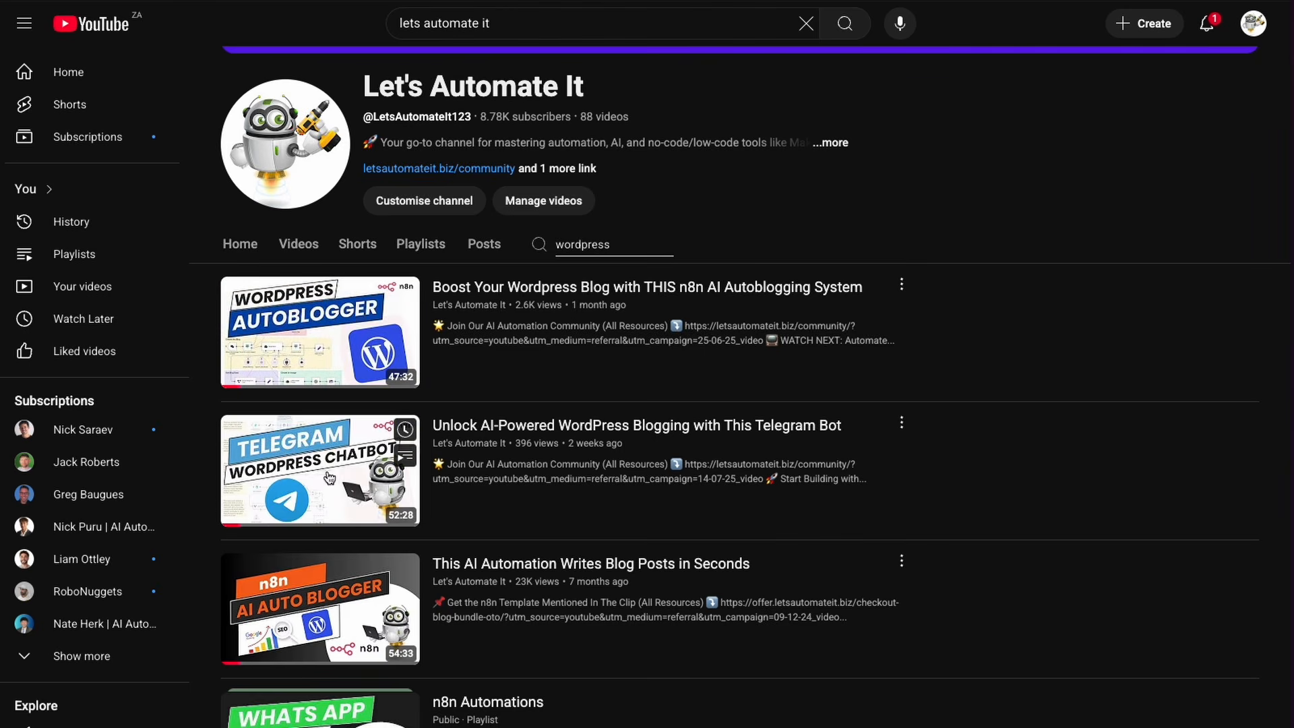
{"action": "scroll", "coordinate": [564, 555], "scroll_direction": "down", "scroll_amount": 1}
{"action": "scroll", "coordinate": [563, 555], "scroll_direction": "down", "scroll_amount": 2}
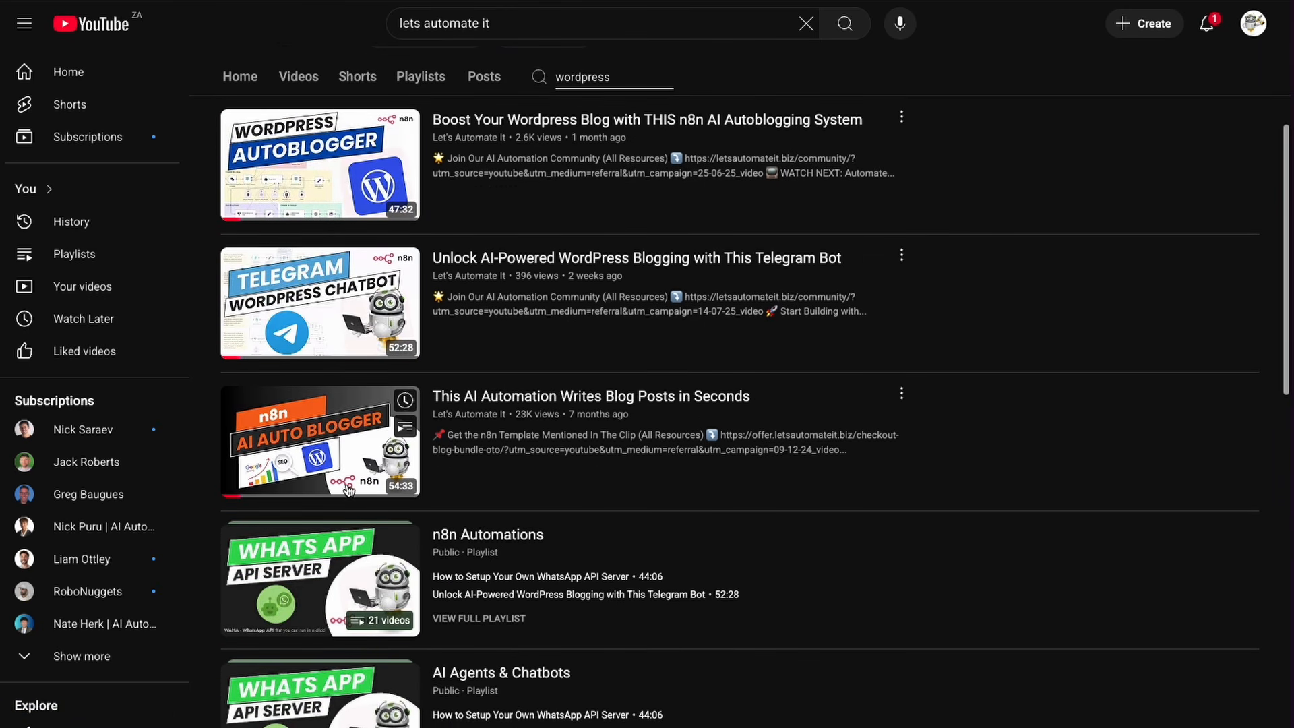
{"action": "scroll", "coordinate": [569, 503], "scroll_direction": "down", "scroll_amount": 3}
{"action": "scroll", "coordinate": [572, 505], "scroll_direction": "down", "scroll_amount": 3}
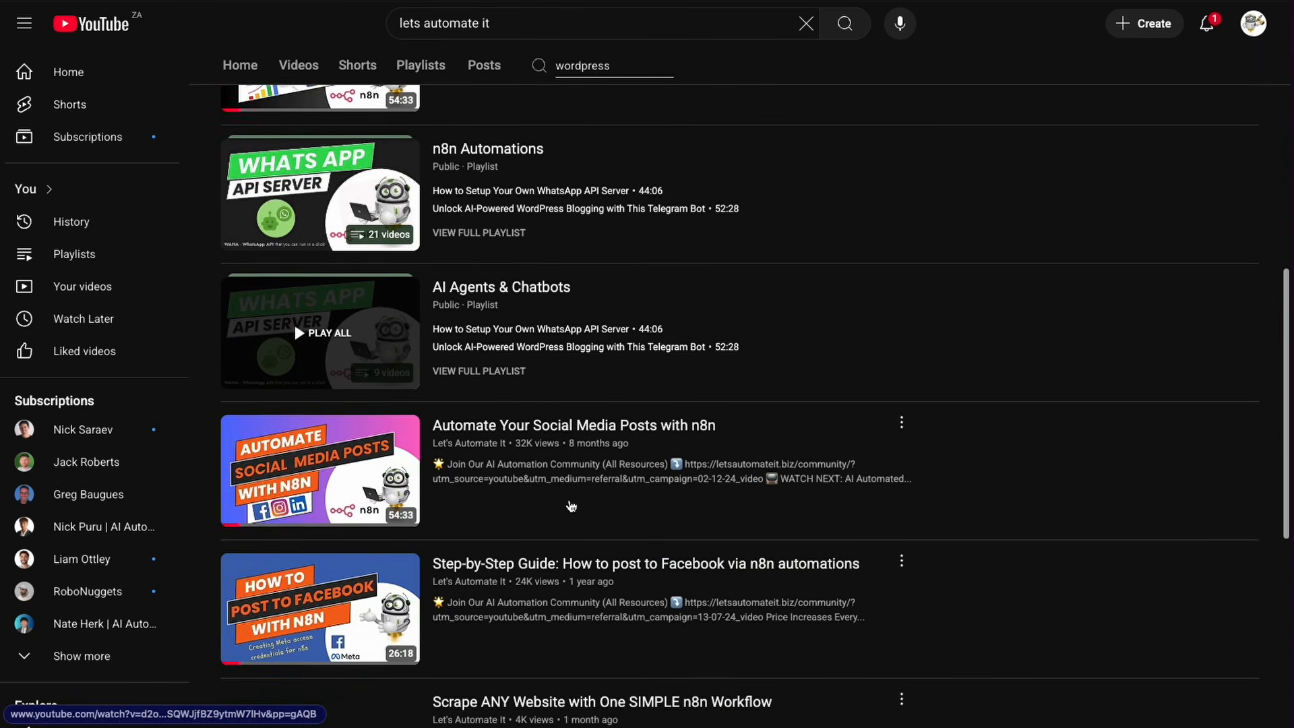
{"action": "scroll", "coordinate": [571, 506], "scroll_direction": "up", "scroll_amount": 10}
{"action": "scroll", "coordinate": [572, 505], "scroll_direction": "up", "scroll_amount": 1}
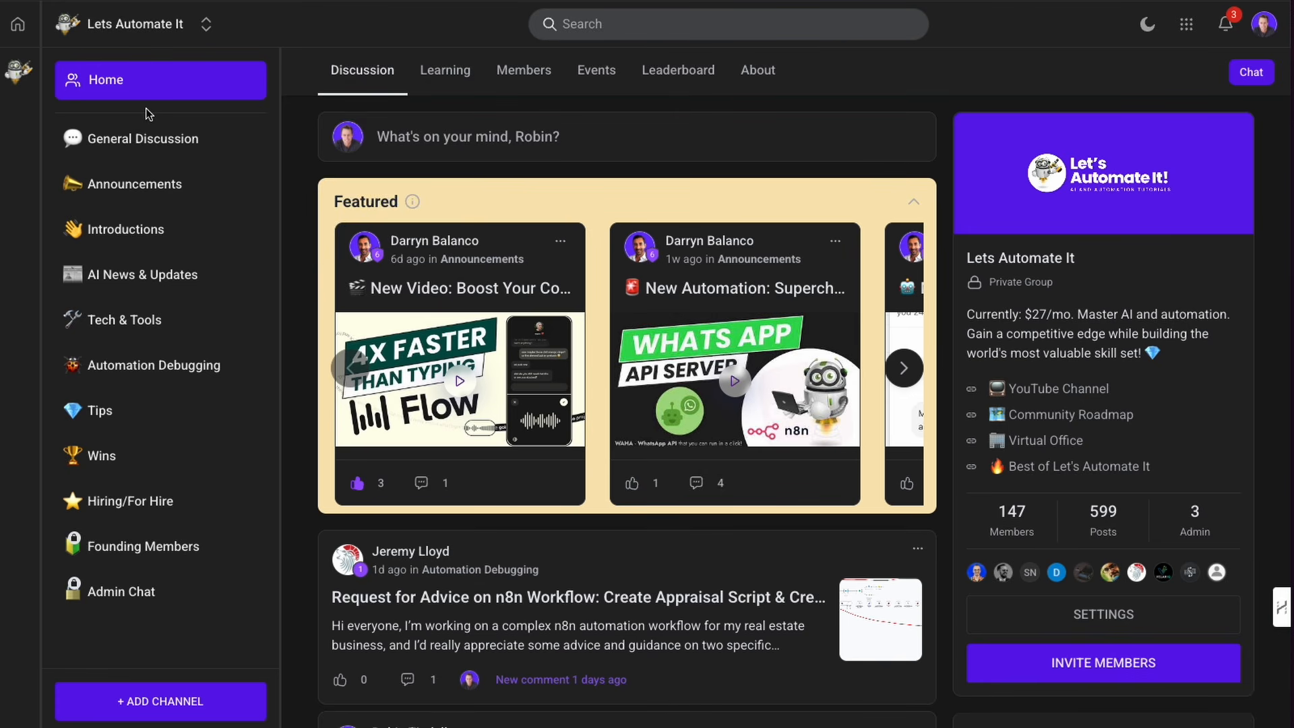
Step: Open the Learning section of the Lets Automate It community and browse the courses
{"action": "left_click", "coordinate": [443, 75]}
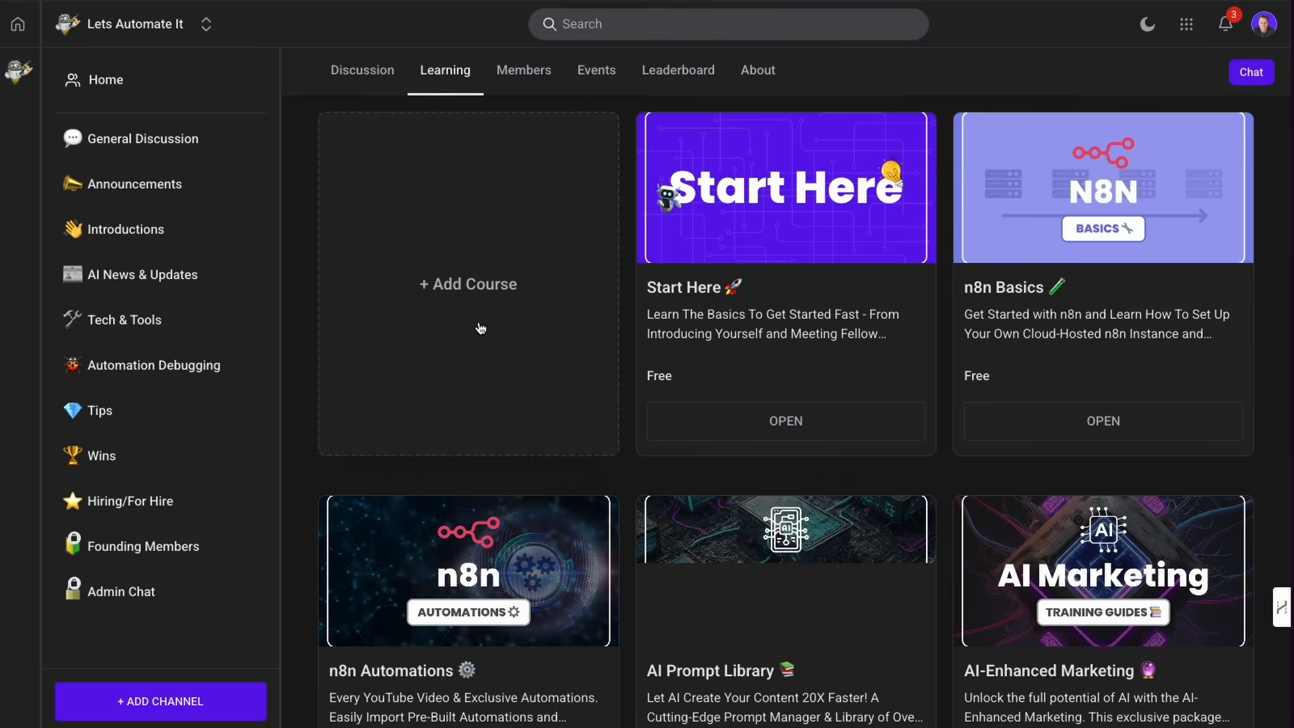
{"action": "scroll", "coordinate": [480, 443], "scroll_direction": "down", "scroll_amount": 2}
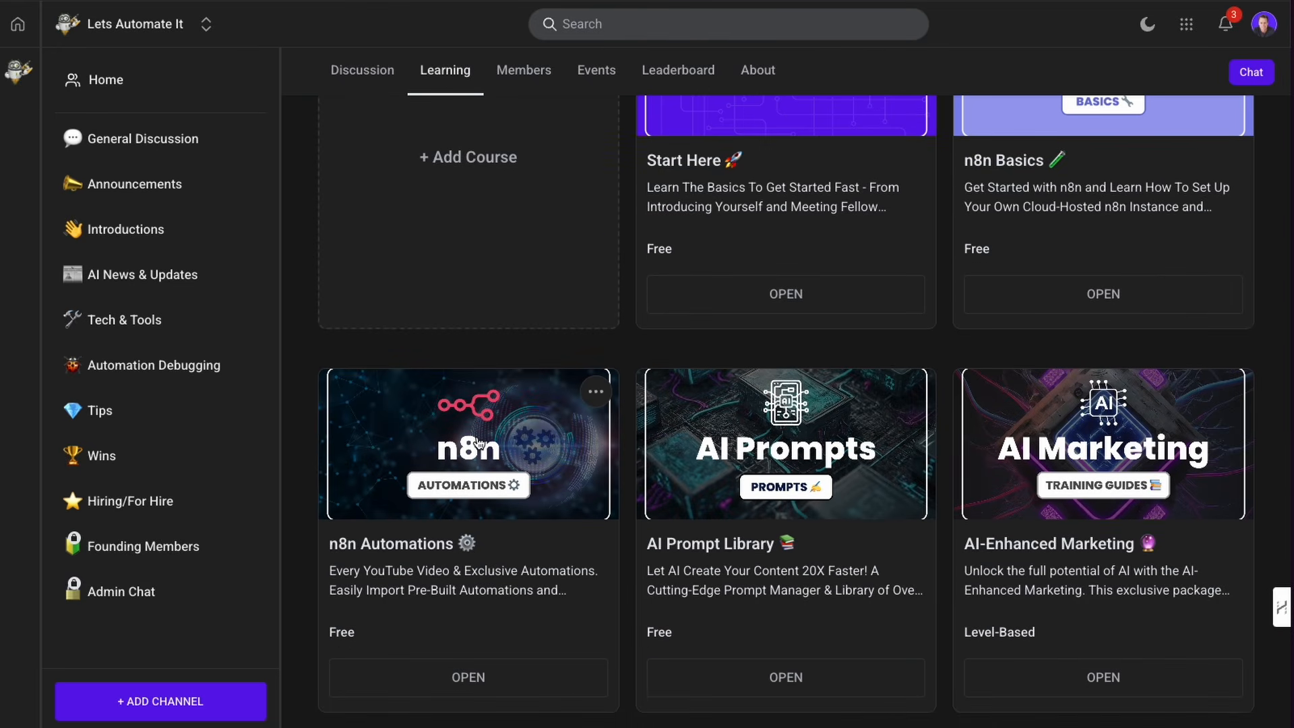